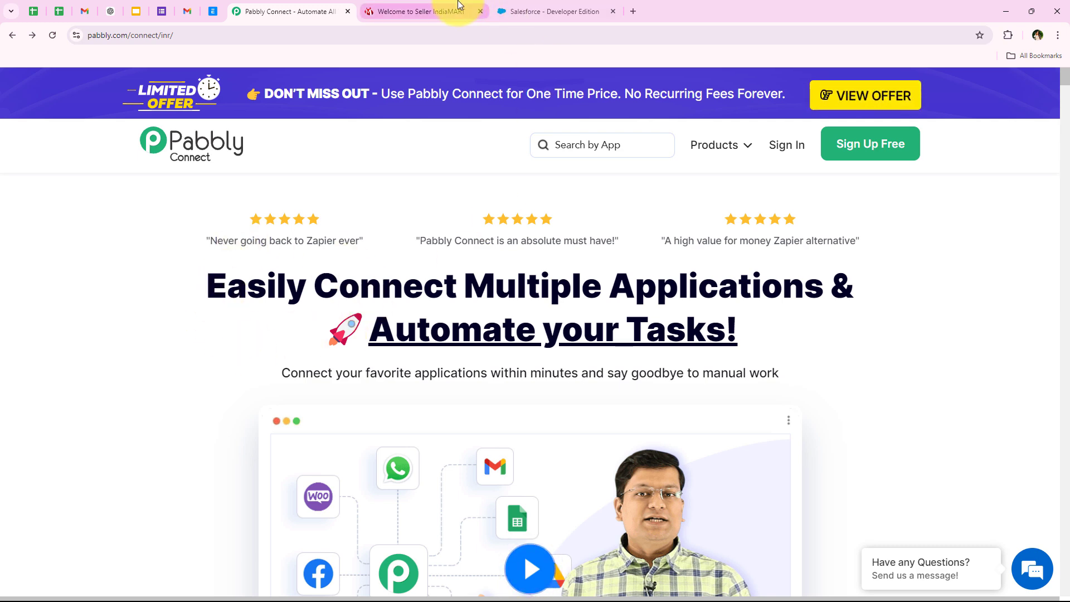
# Step: Check the IndiaMART seller and Salesforce tabs, then return to the Pabbly Connect website
pyautogui.click(426, 11)
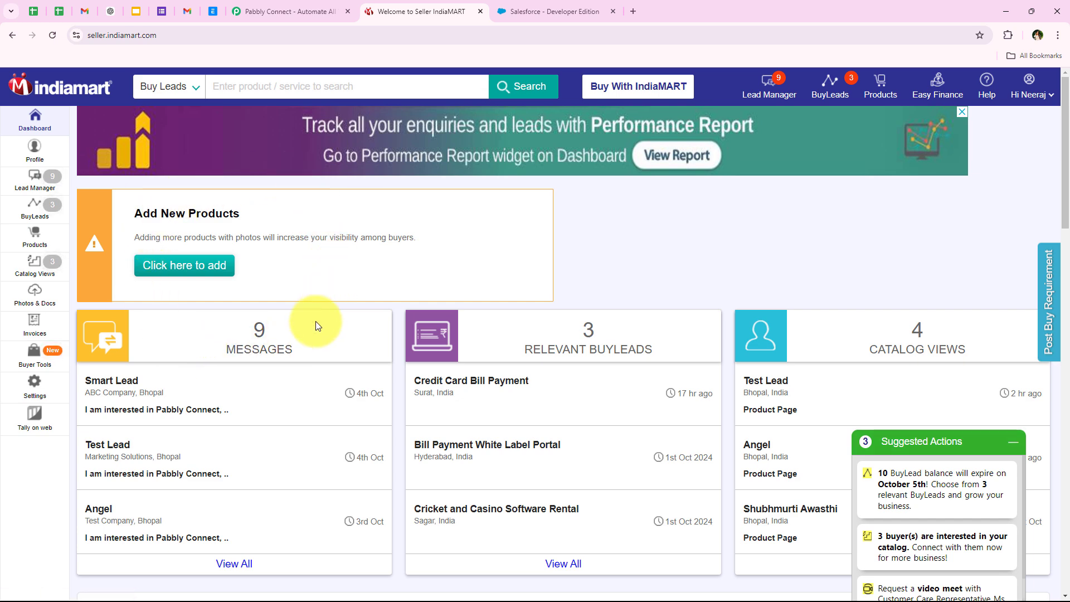
pyautogui.click(535, 11)
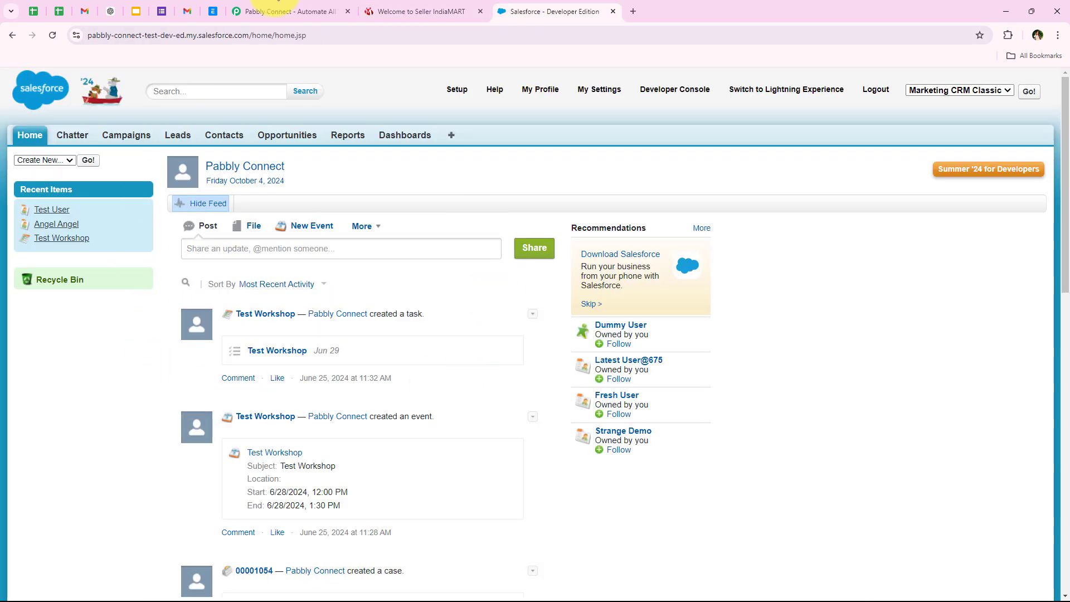
pyautogui.click(252, 6)
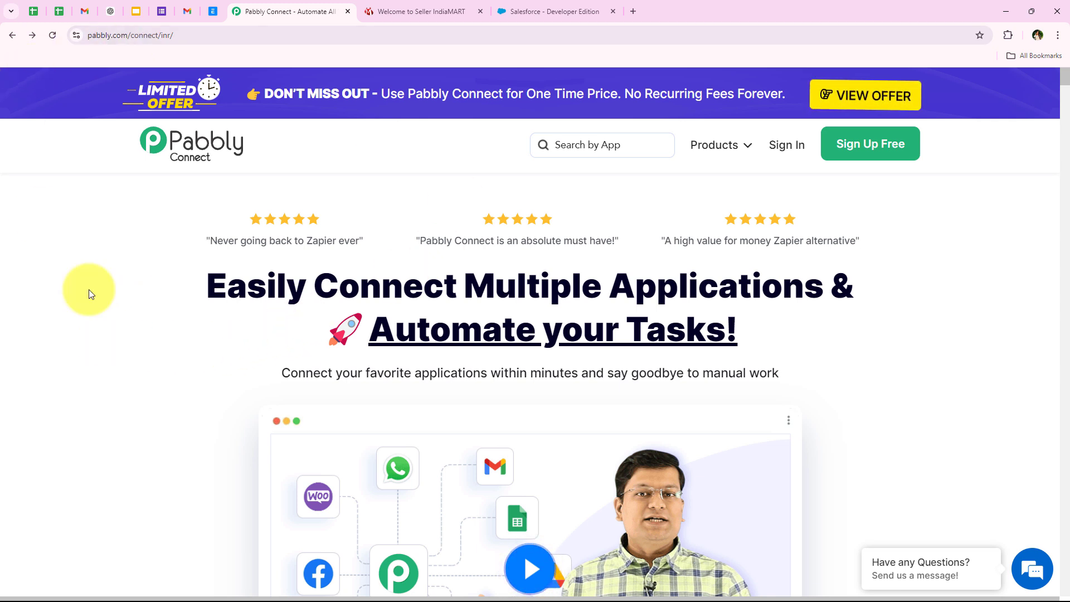
pyautogui.click(235, 36)
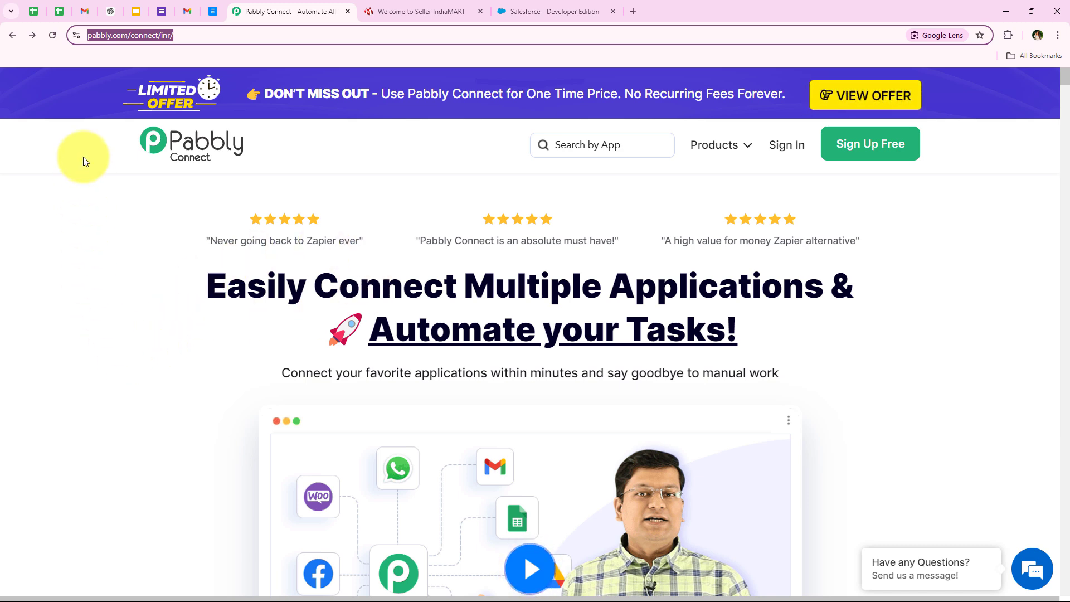
pyautogui.click(196, 214)
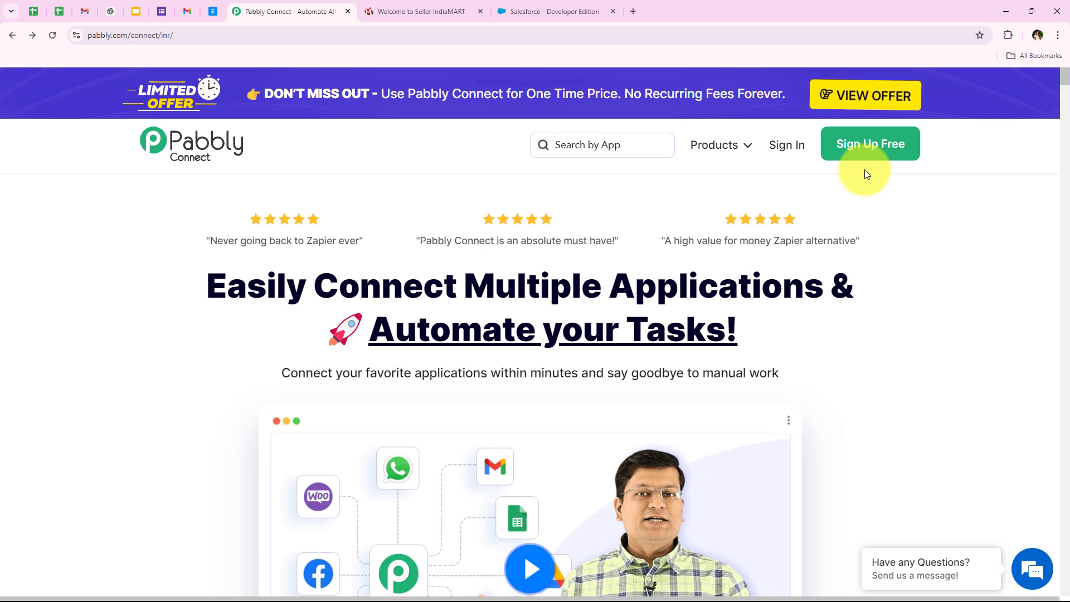
# Step: Sign in to reach the All Pabbly Apps list
pyautogui.click(708, 143)
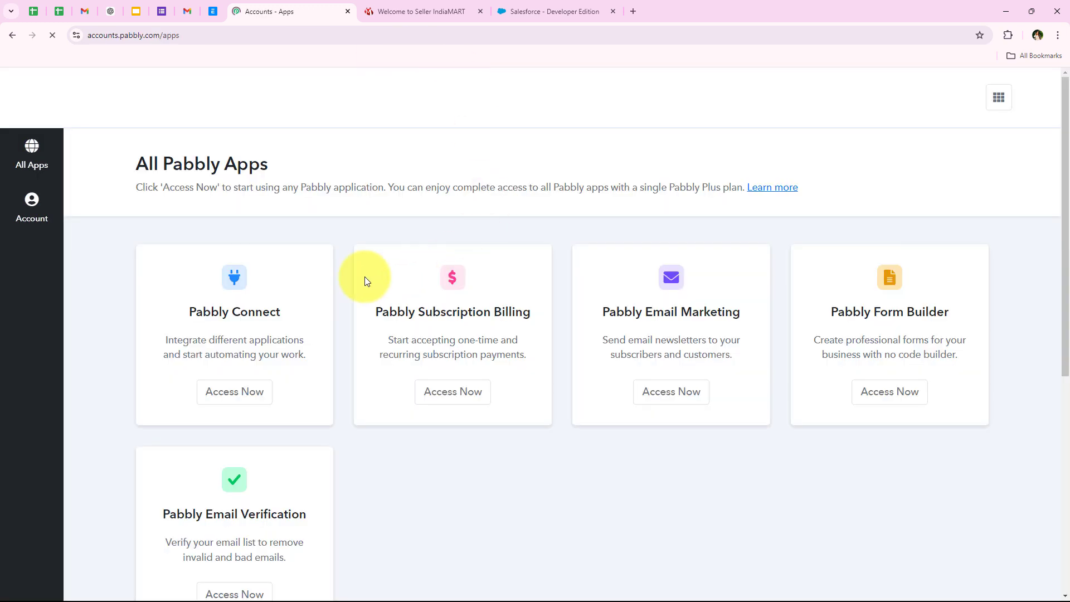
pyautogui.moveTo(136, 165); pyautogui.dragTo(280, 169)
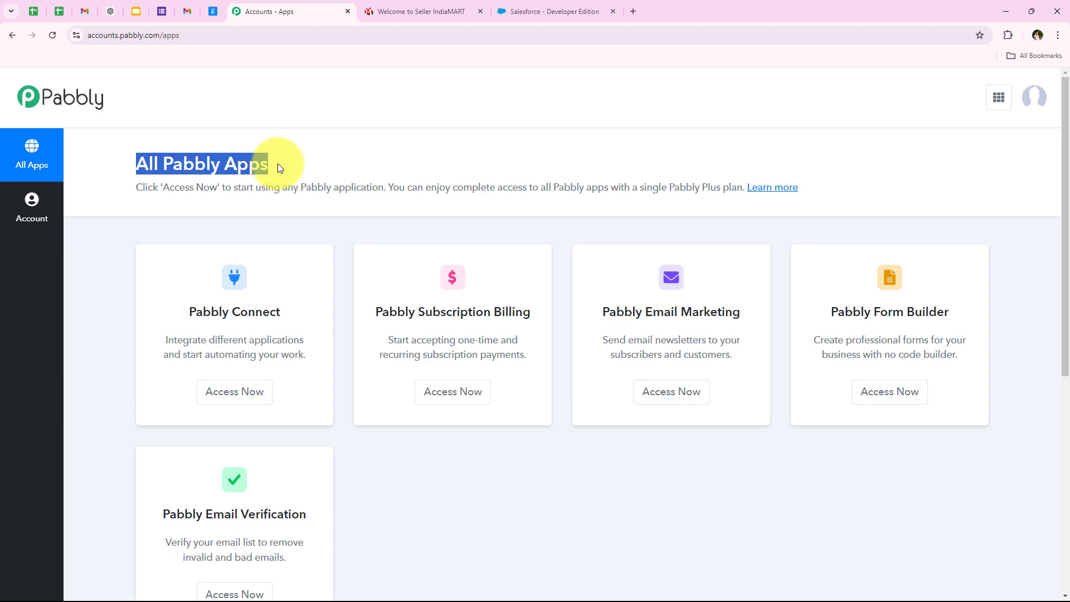
pyautogui.click(280, 169)
pyautogui.scroll(-2, 359, 356)
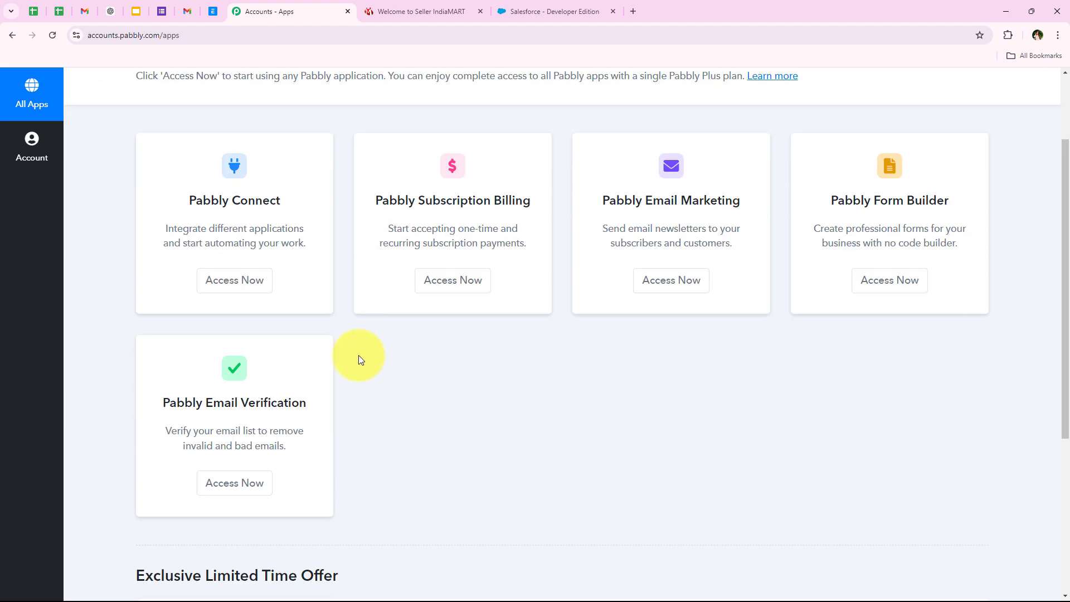
pyautogui.scroll(1, 360, 356)
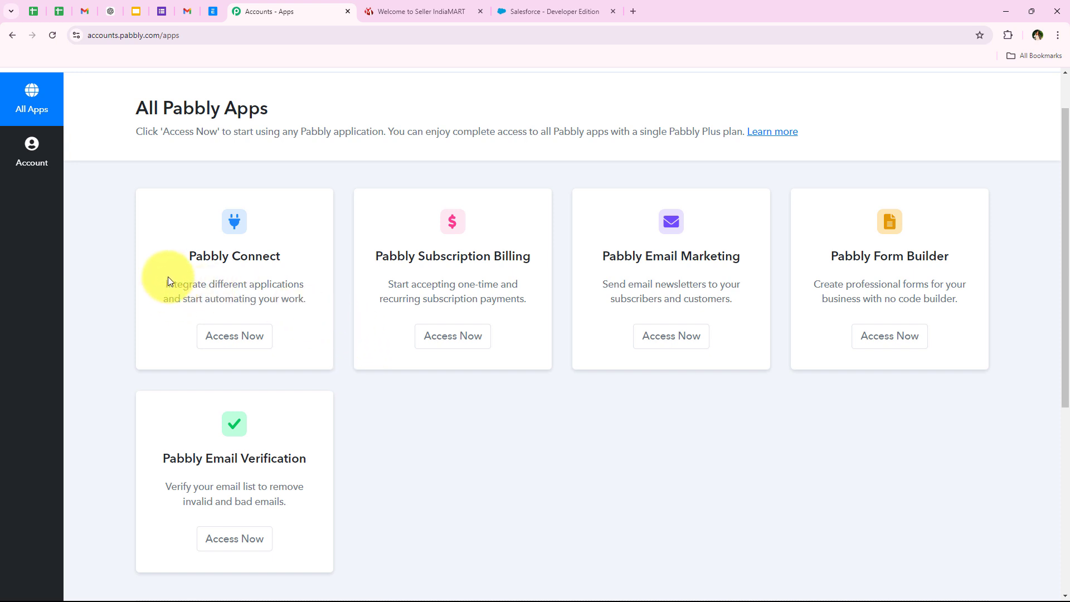
# Step: Launch Pabbly Connect from the apps list to open its Dashboard
pyautogui.moveTo(187, 258); pyautogui.dragTo(301, 262)
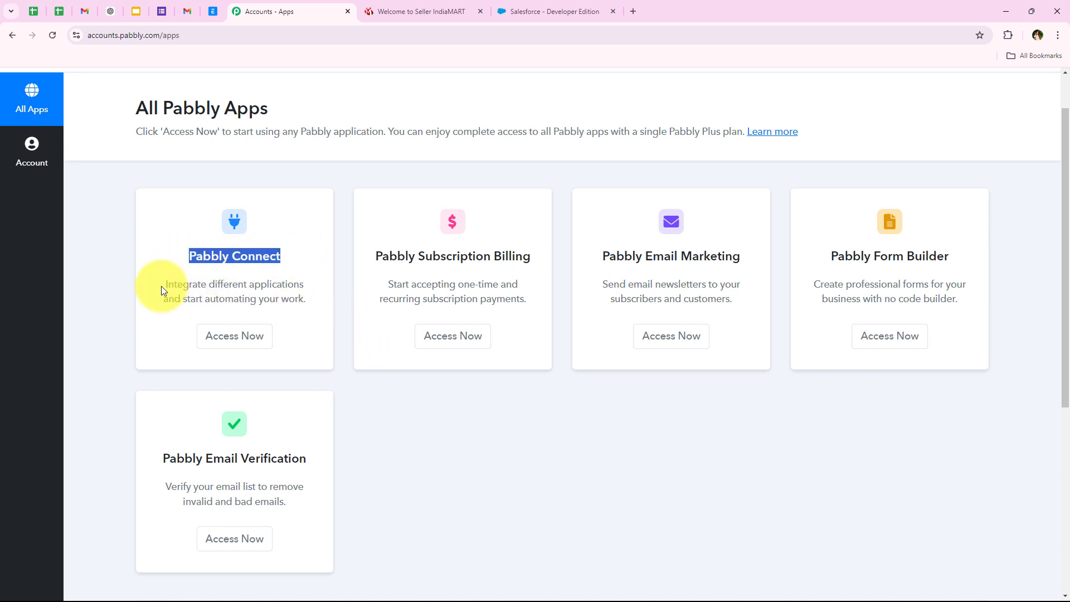
pyautogui.moveTo(163, 285); pyautogui.dragTo(305, 283)
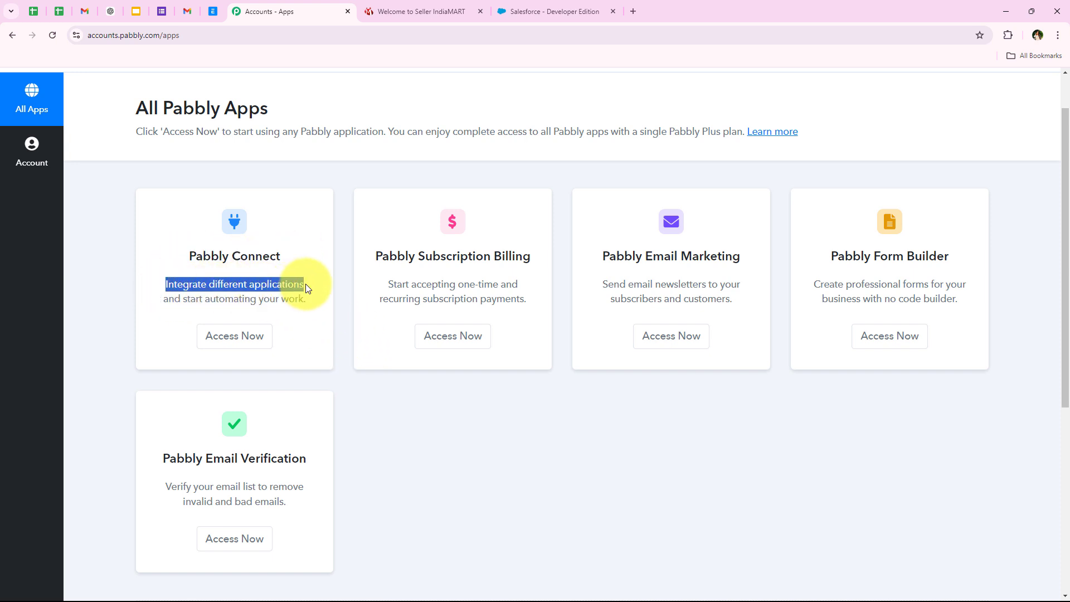
pyautogui.click(250, 335)
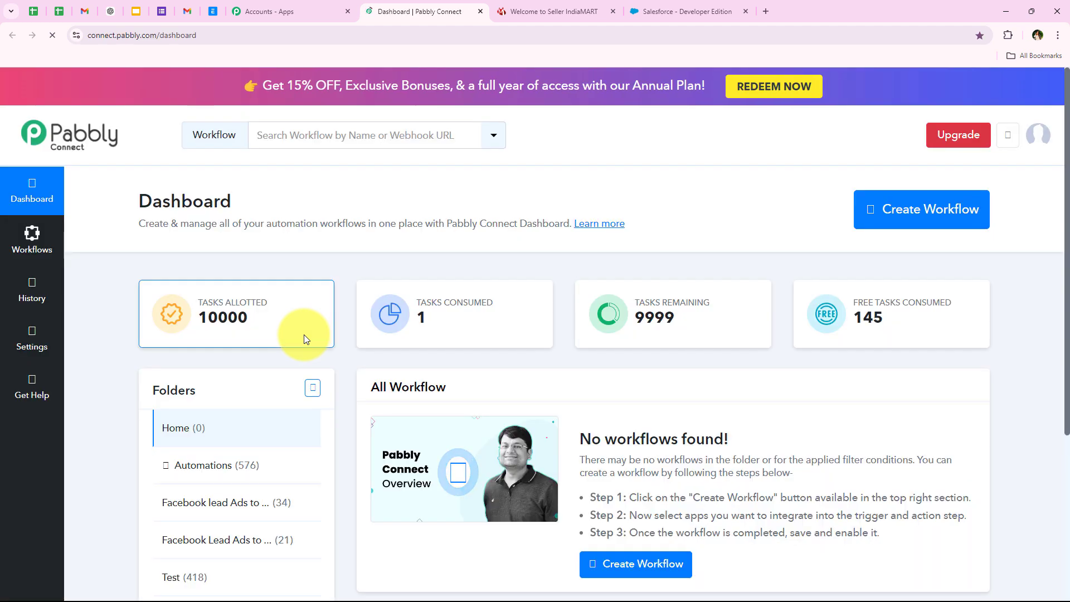
pyautogui.moveTo(118, 199); pyautogui.dragTo(246, 198)
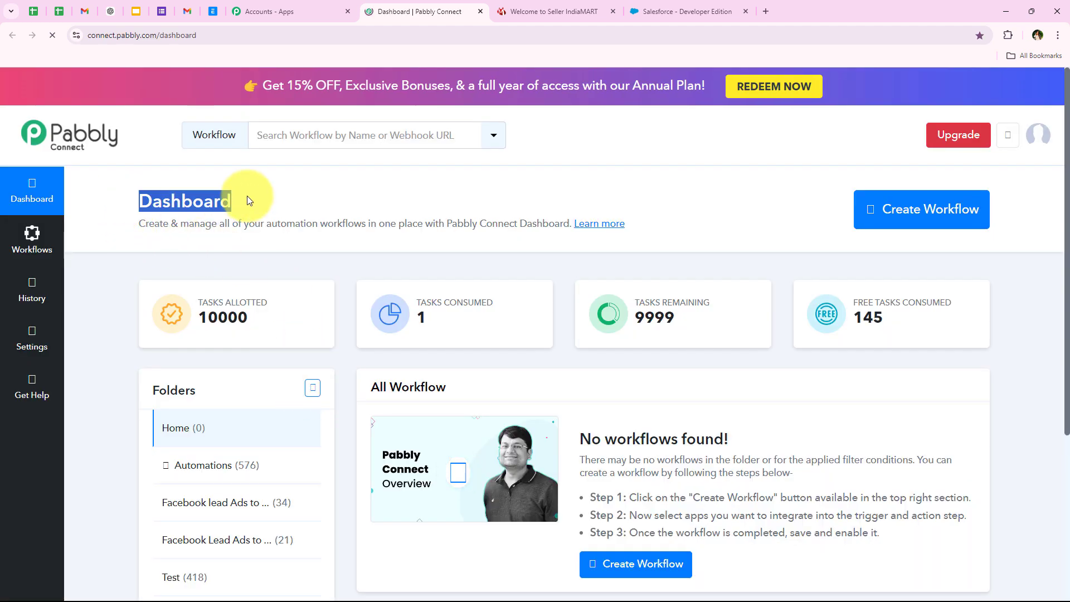
pyautogui.click(248, 196)
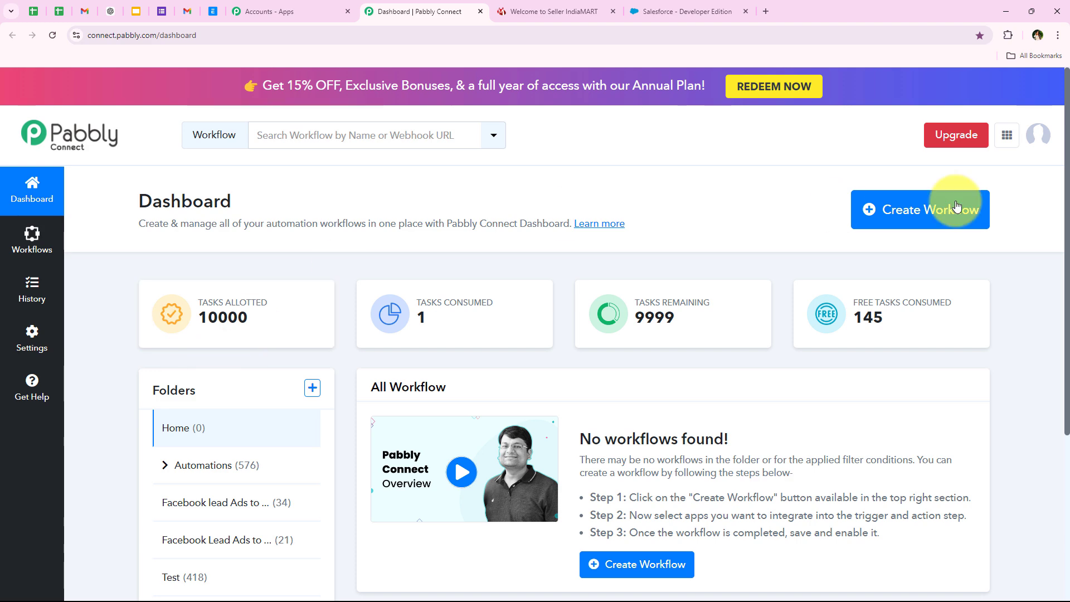
# Step: Start a new workflow and place it in the Automations folder
pyautogui.click(874, 223)
pyautogui.moveTo(363, 276); pyautogui.dragTo(461, 274)
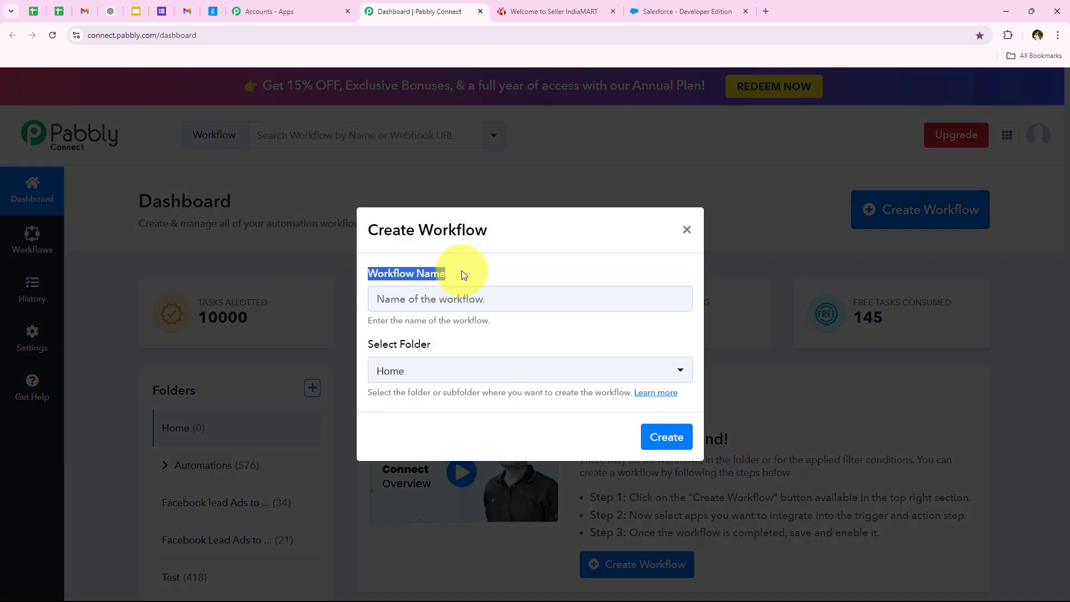
pyautogui.moveTo(367, 345); pyautogui.dragTo(434, 347)
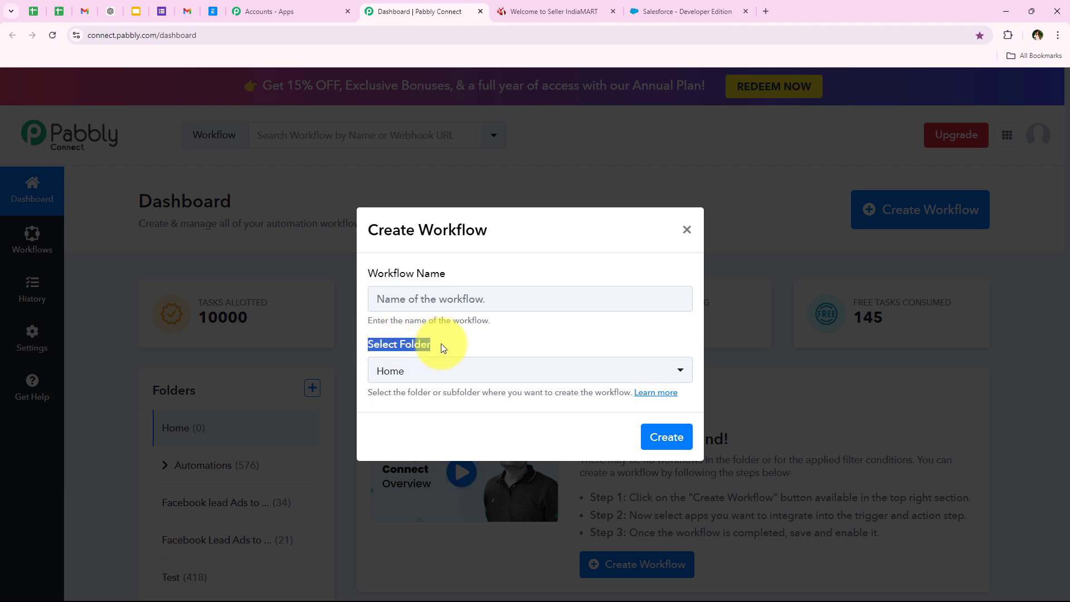
pyautogui.click(438, 345)
pyautogui.click(444, 379)
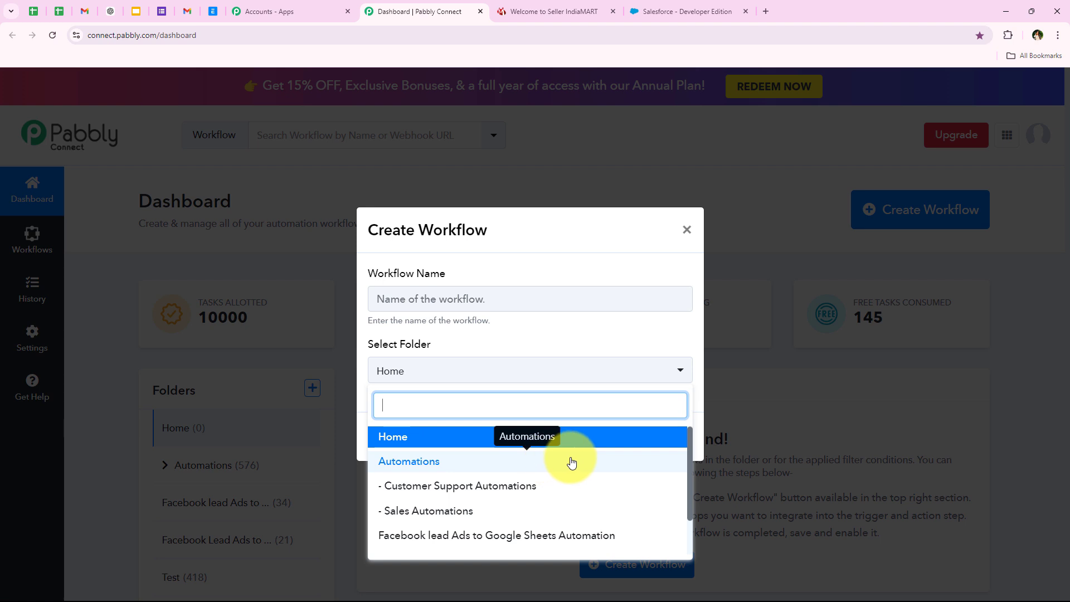
pyautogui.click(551, 462)
# Step: Paste the IndiaMART-to-Salesforce workflow name and create the workflow
pyautogui.click(419, 306)
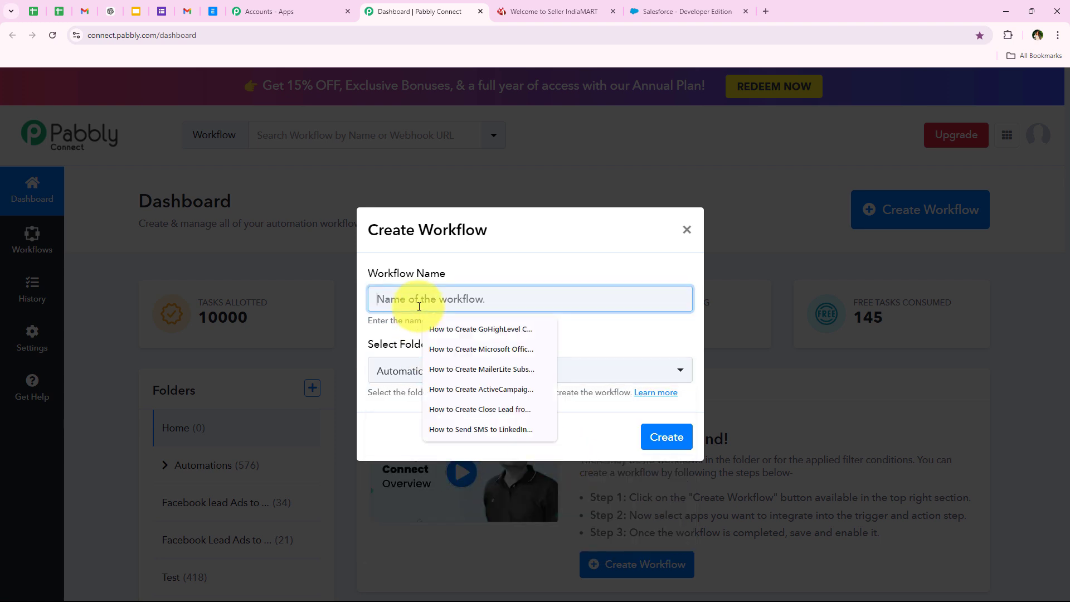
pyautogui.write('Add Agricultural Products and Farming Equipments IndiaMART Leads / Enquiries to Salesforce')
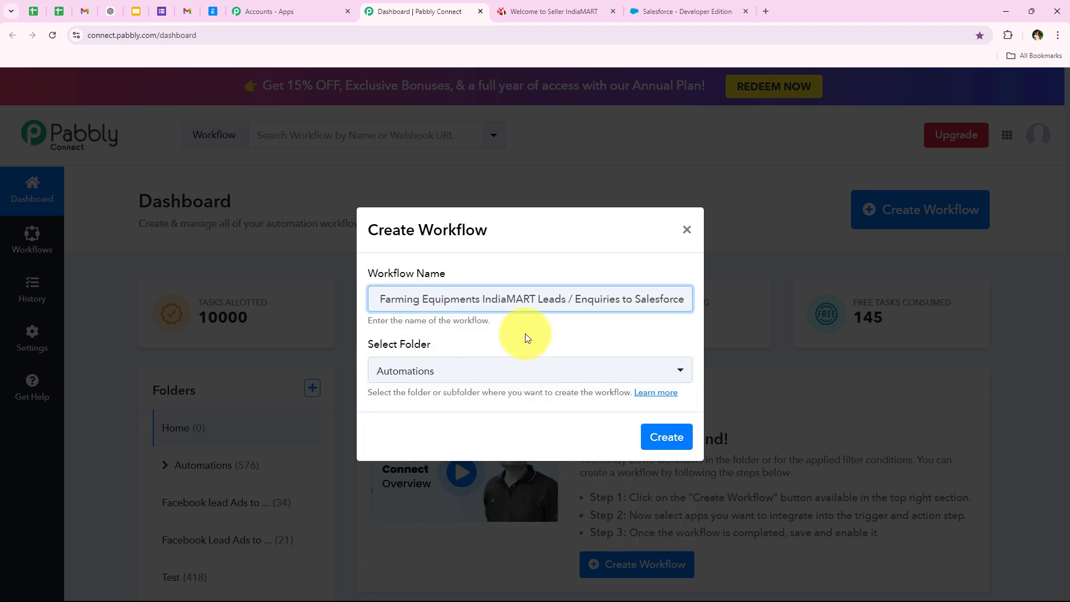
pyautogui.click(526, 335)
pyautogui.moveTo(385, 305); pyautogui.dragTo(697, 306)
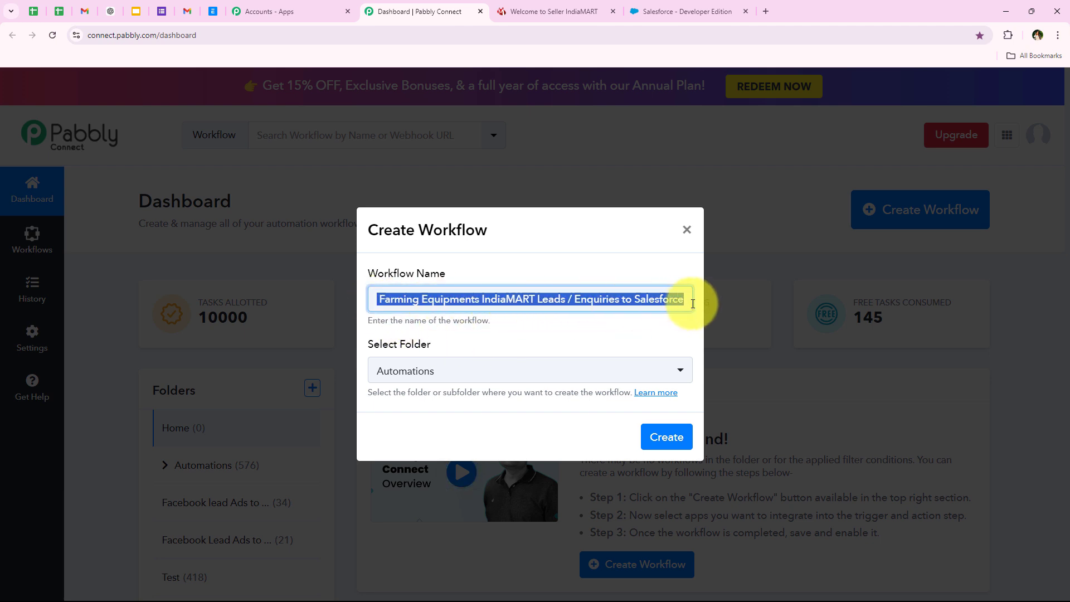
pyautogui.click(668, 436)
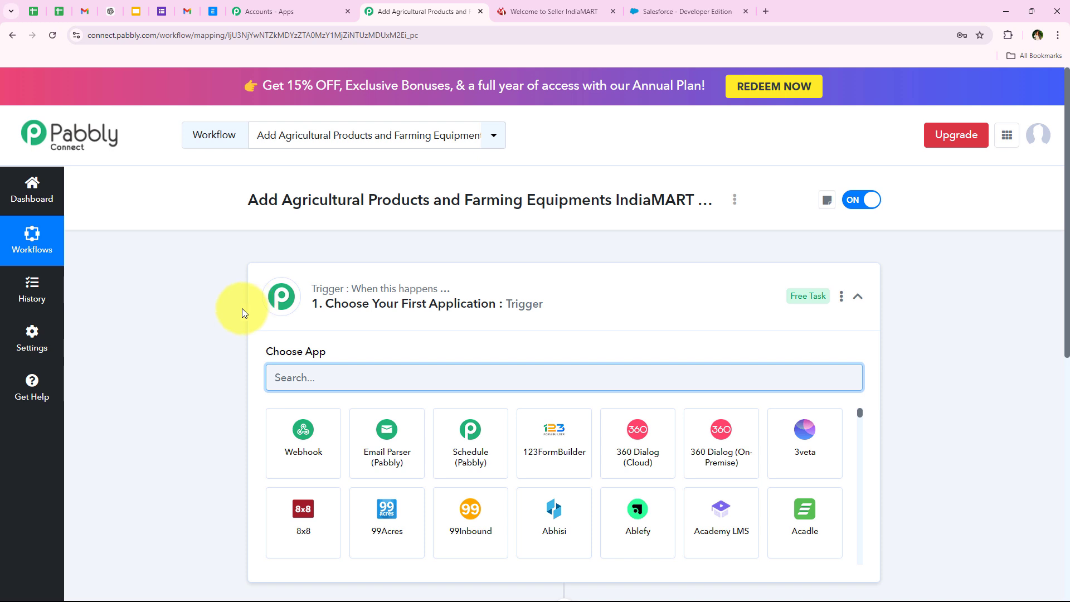
# Step: Search 'IndiaM' in the trigger app list and choose IndiaMART as the trigger app
pyautogui.click(422, 313)
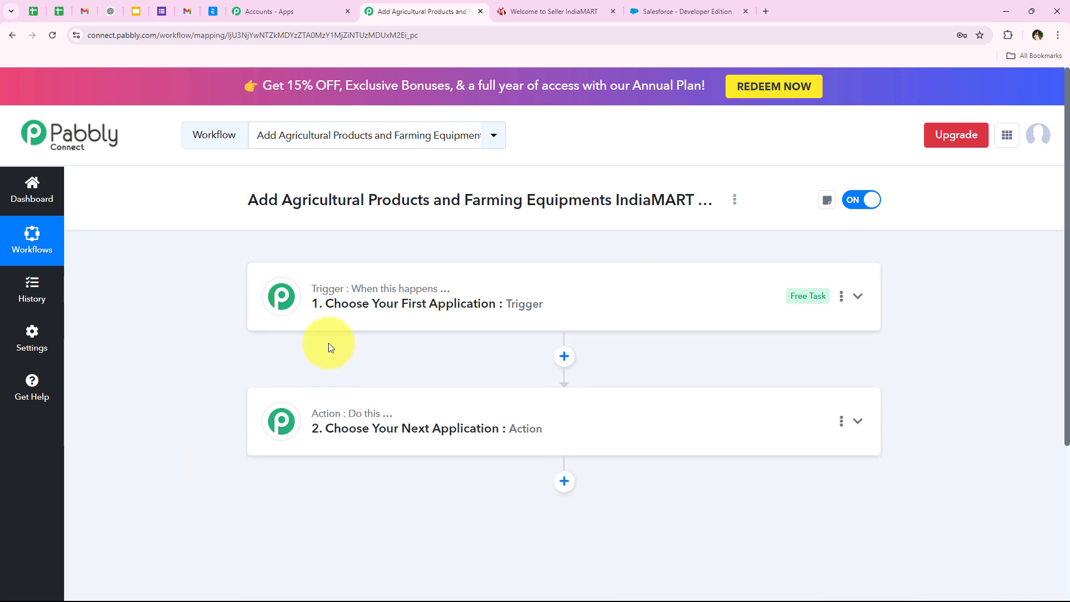
pyautogui.moveTo(422, 296)
pyautogui.moveTo(348, 420)
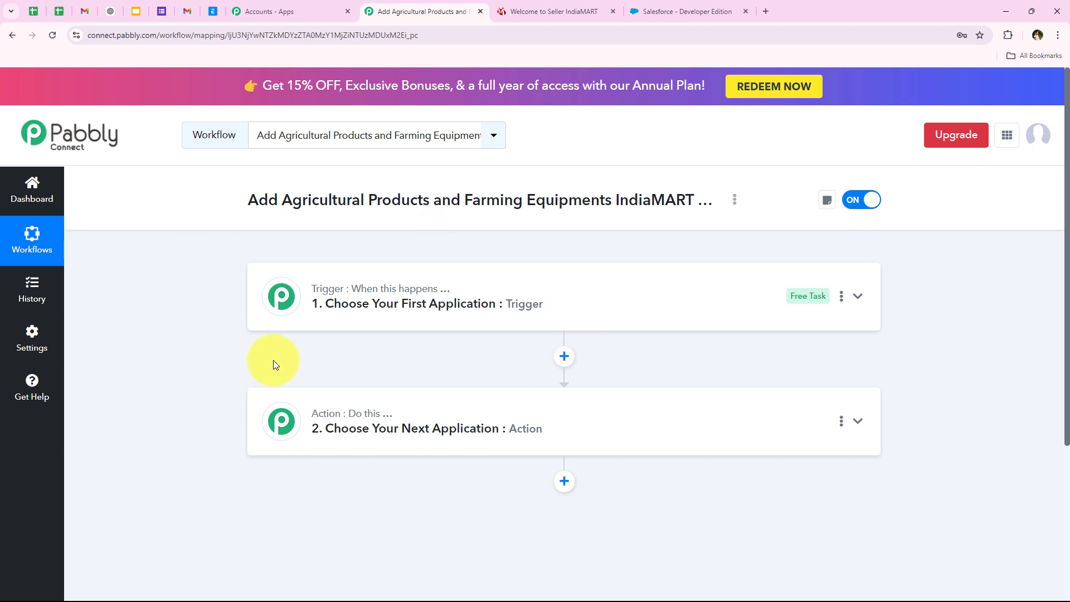
pyautogui.click(335, 326)
pyautogui.click(349, 387)
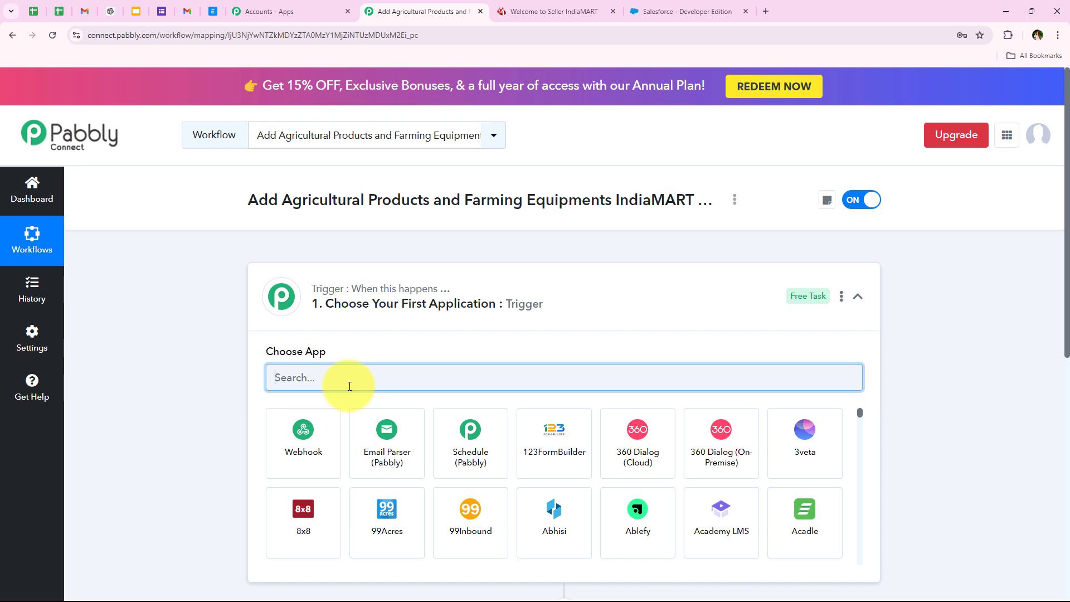
pyautogui.write('India')
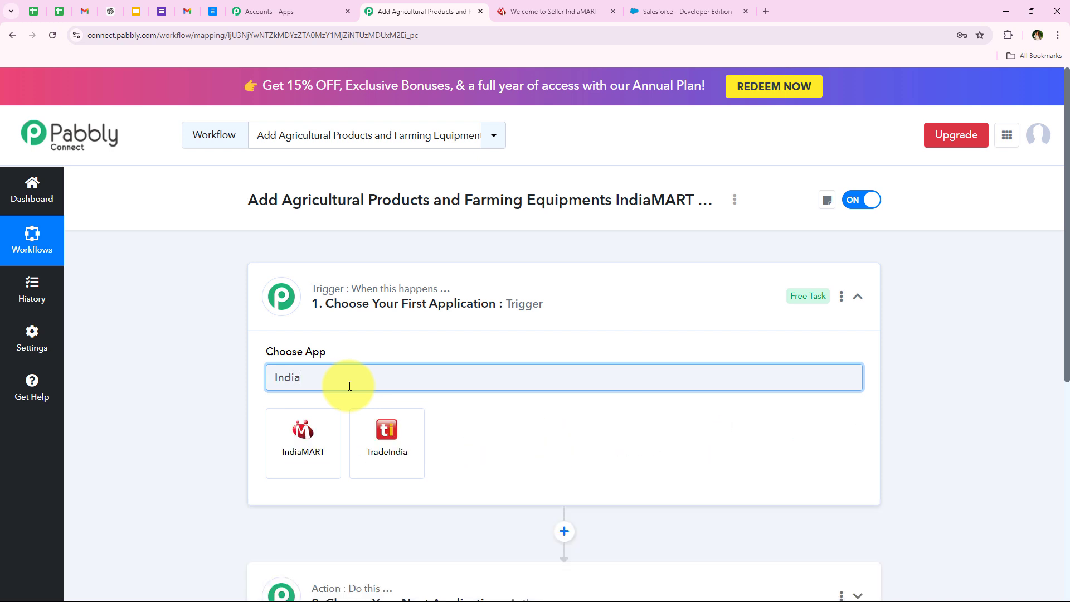
pyautogui.write('MART')
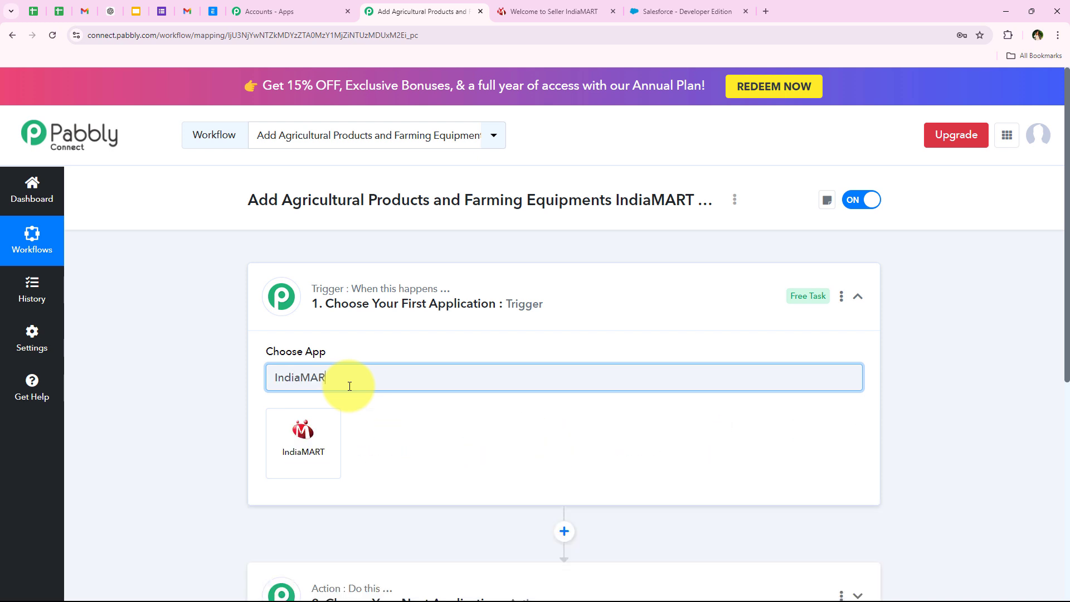
pyautogui.click(304, 432)
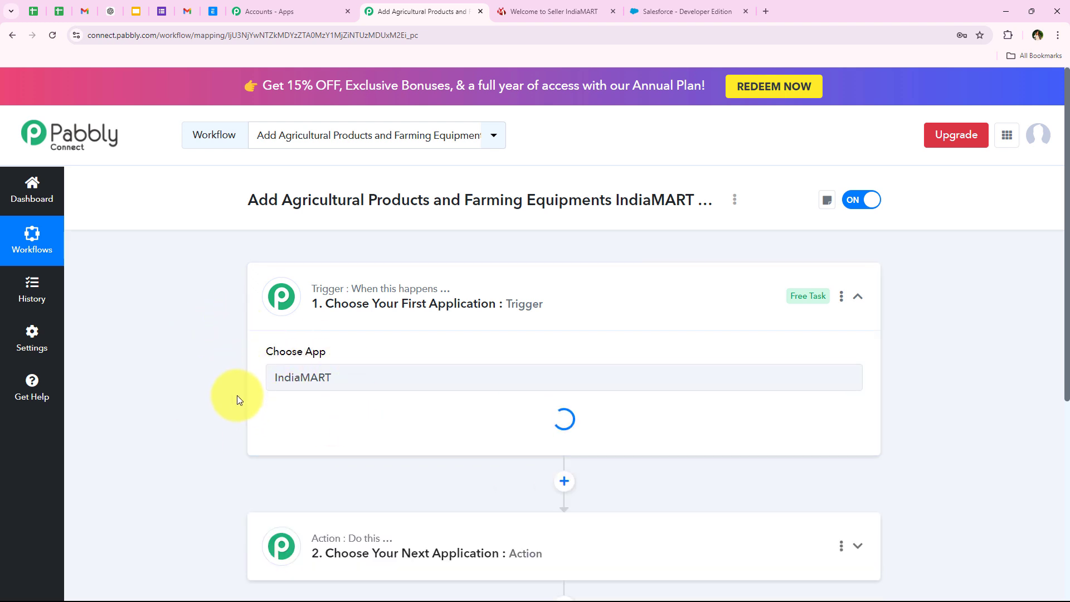
pyautogui.scroll(-1, 256, 411)
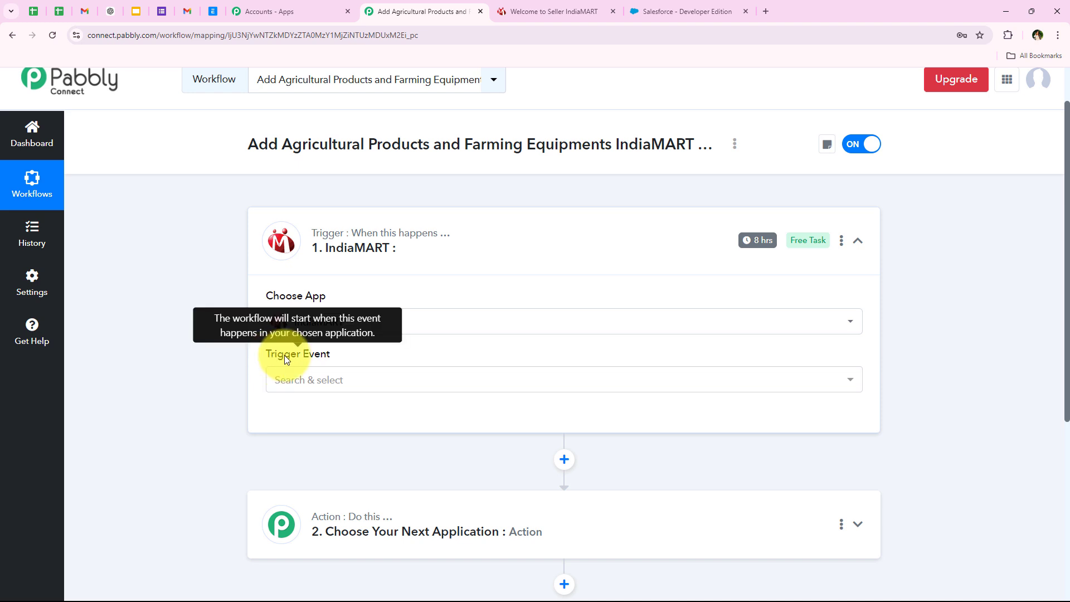
# Step: Choose New Leads as the IndiaMART trigger event
pyautogui.click(284, 382)
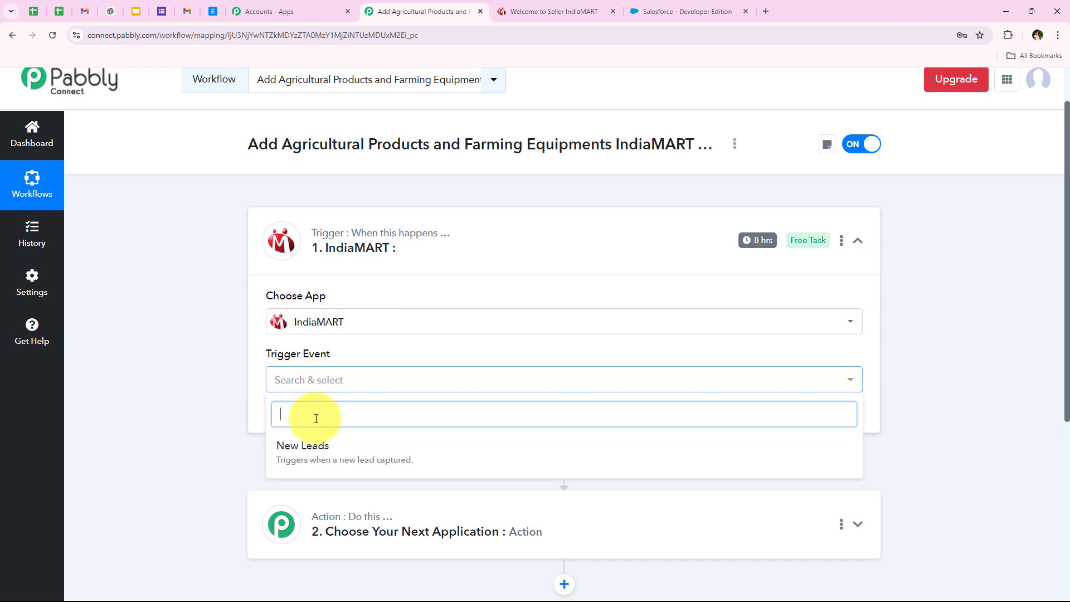
pyautogui.click(321, 444)
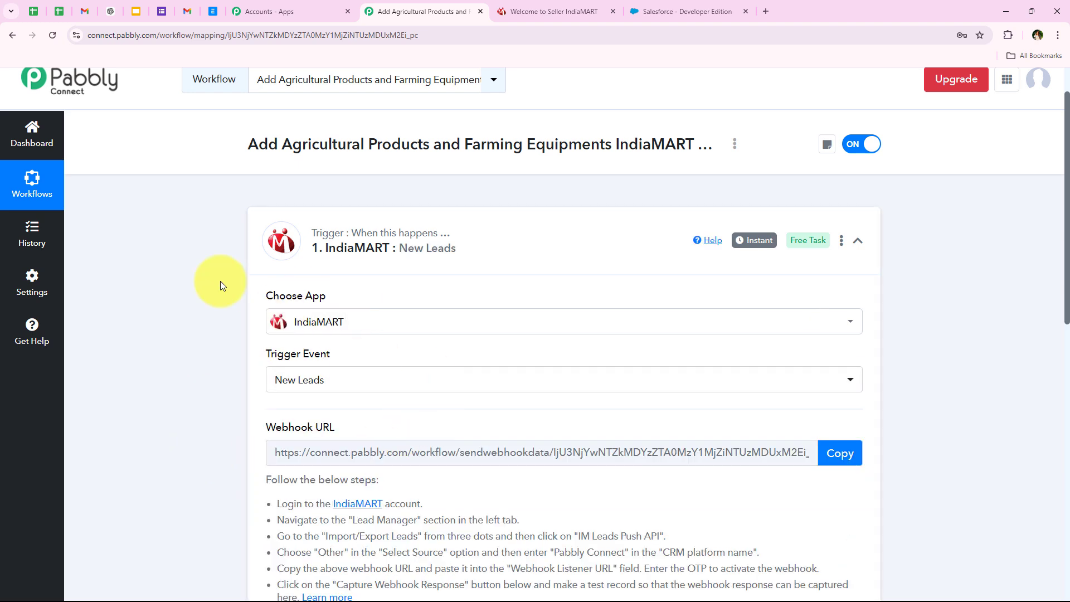
pyautogui.scroll(-2, 193, 346)
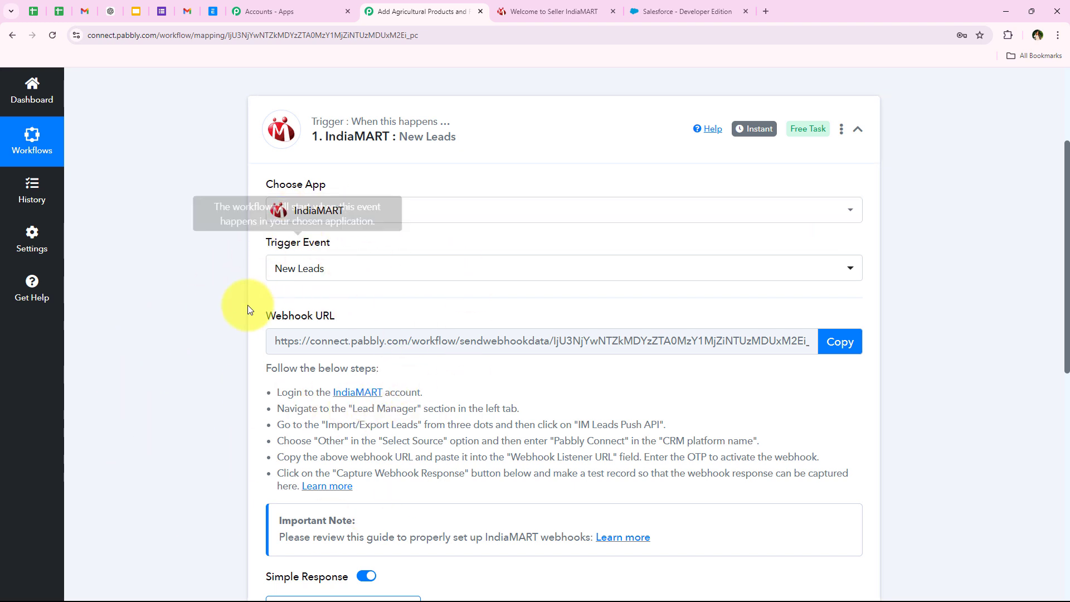
# Step: Copy the generated webhook URL and review the first IndiaMART setup steps
pyautogui.moveTo(266, 317)
pyautogui.moveTo(266, 316); pyautogui.dragTo(384, 319)
pyautogui.moveTo(275, 340); pyautogui.dragTo(848, 349)
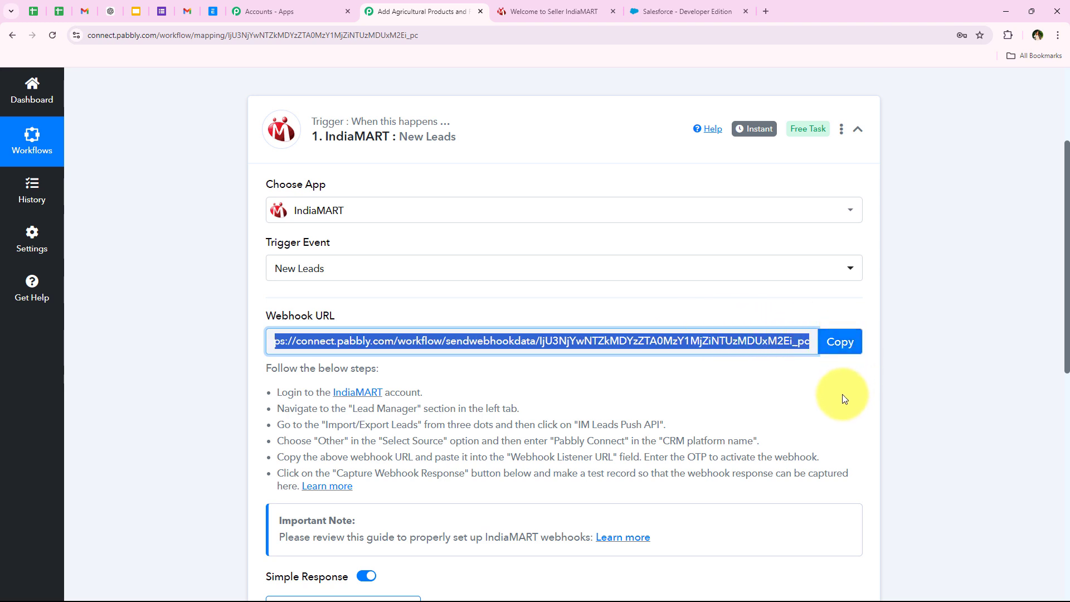
pyautogui.moveTo(844, 399); pyautogui.dragTo(269, 384)
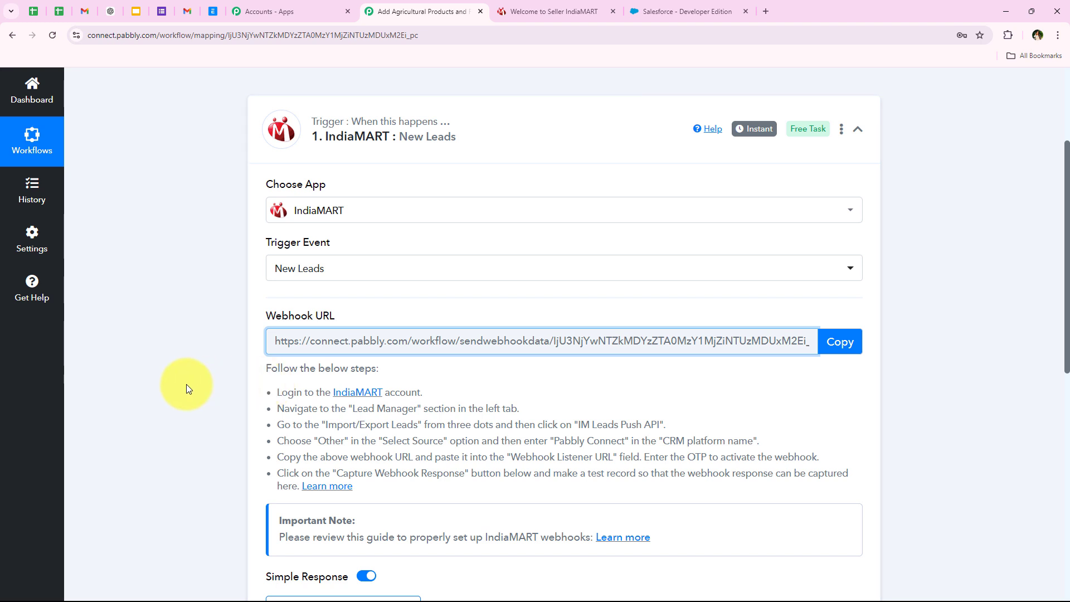
pyautogui.scroll(-1, 187, 383)
pyautogui.click(802, 286)
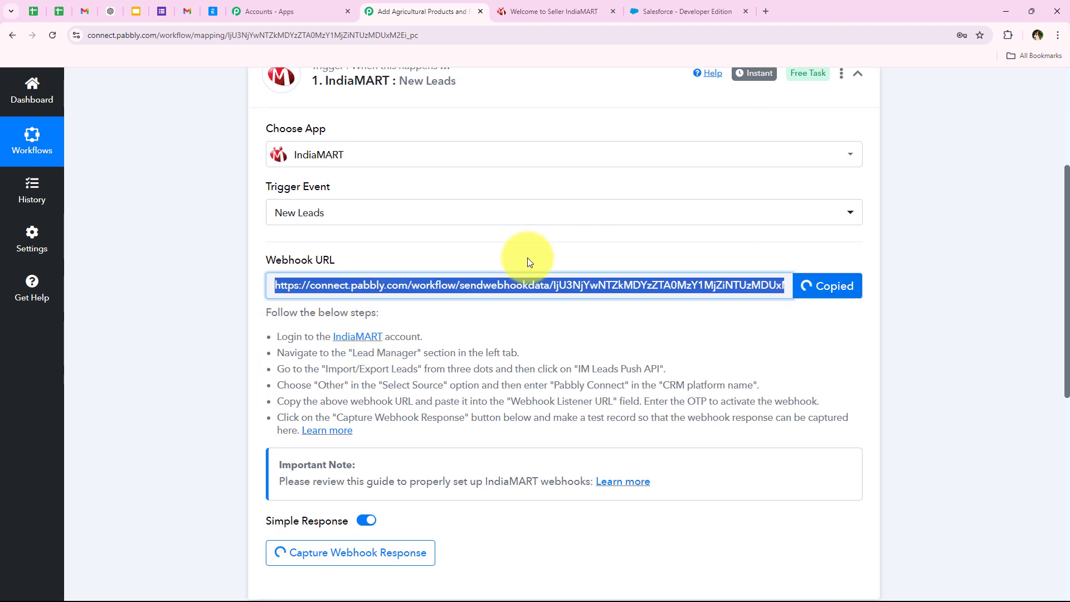
pyautogui.moveTo(270, 335); pyautogui.dragTo(670, 365)
pyautogui.click(237, 349)
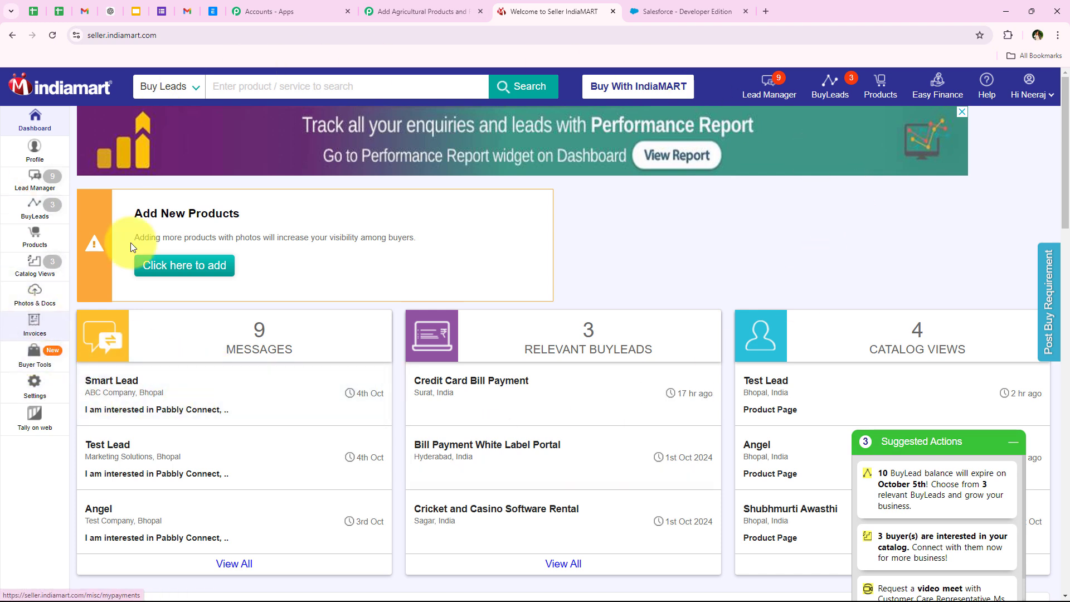
# Step: Open Lead Manager's Import / Export Leads > Push API integration page
pyautogui.click(32, 181)
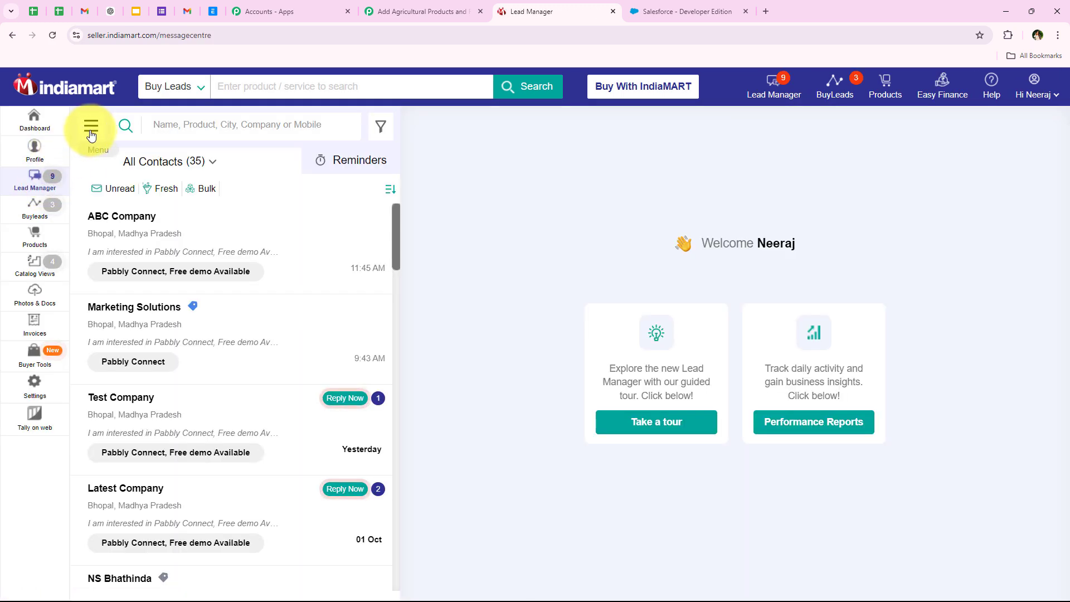
pyautogui.click(91, 135)
pyautogui.moveTo(109, 224)
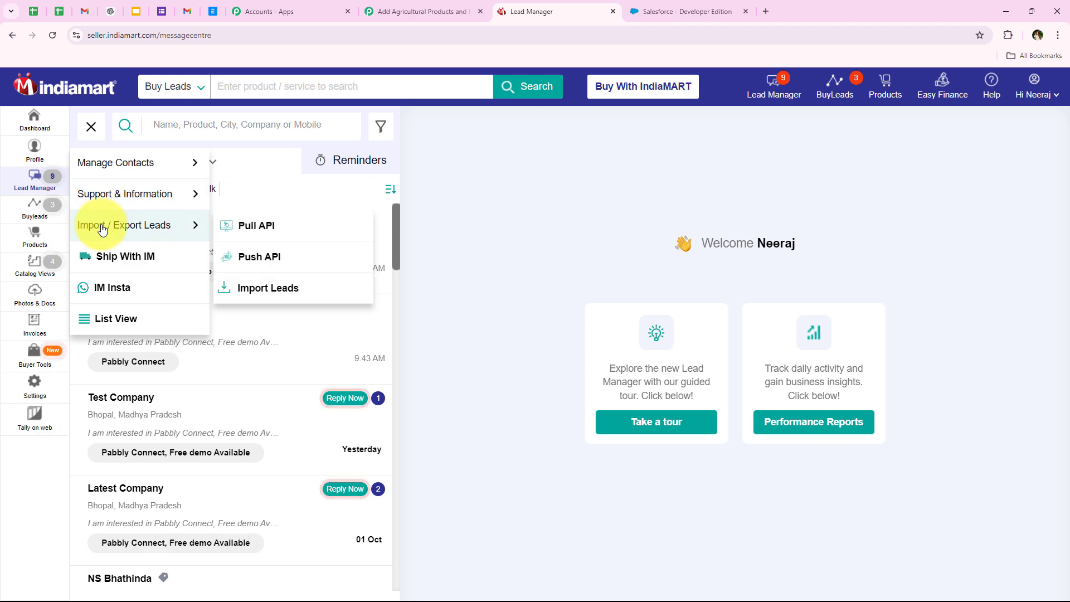
pyautogui.click(244, 256)
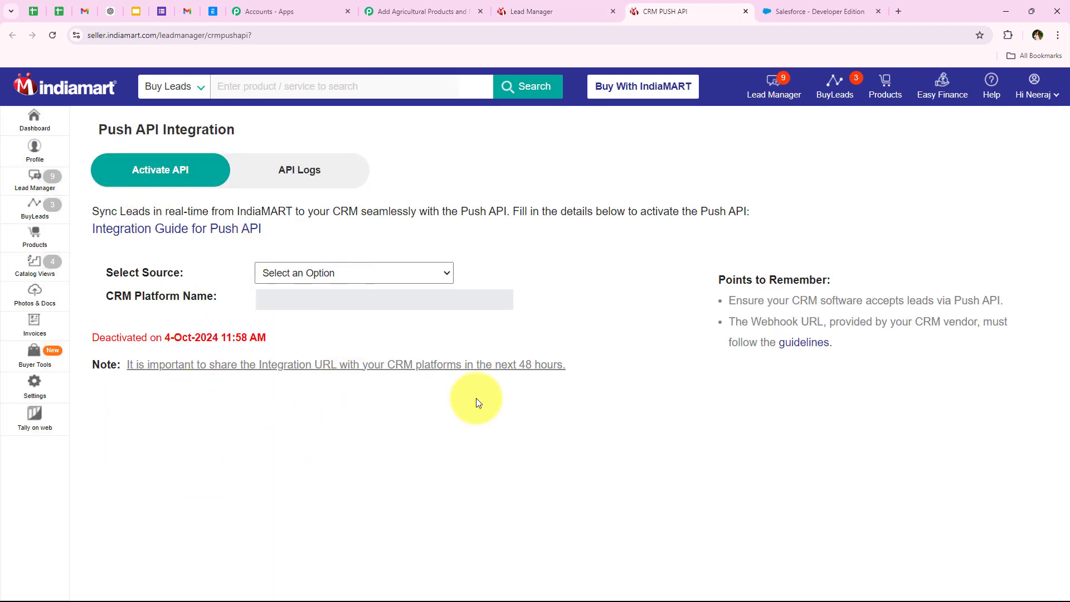
pyautogui.moveTo(106, 271); pyautogui.dragTo(202, 278)
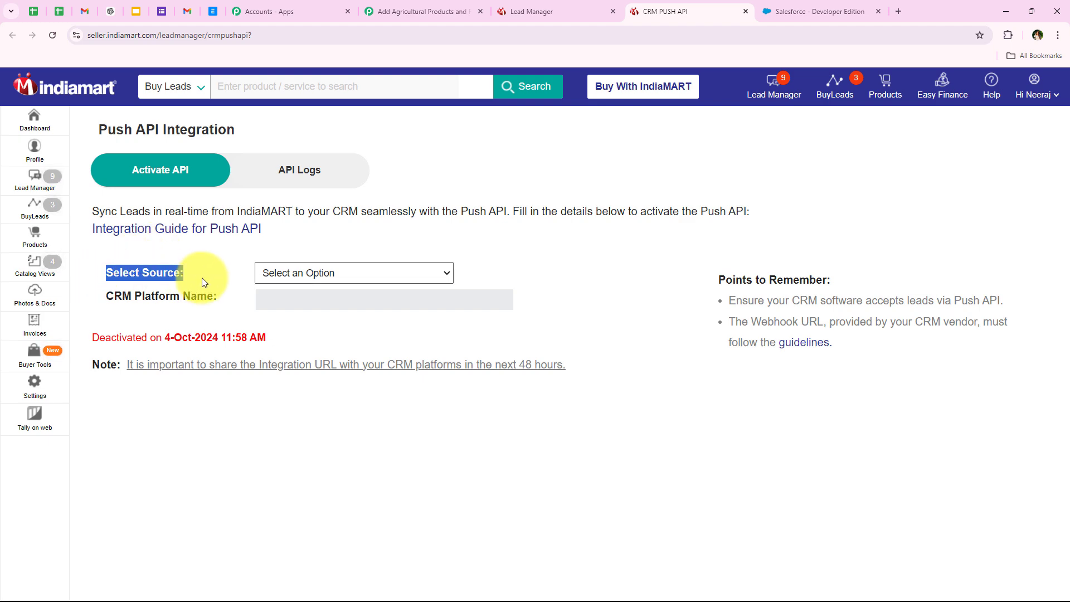
pyautogui.click(202, 277)
# Step: Check the Pabbly instruction about choosing Other, then open the Select Source list
pyautogui.click(386, 10)
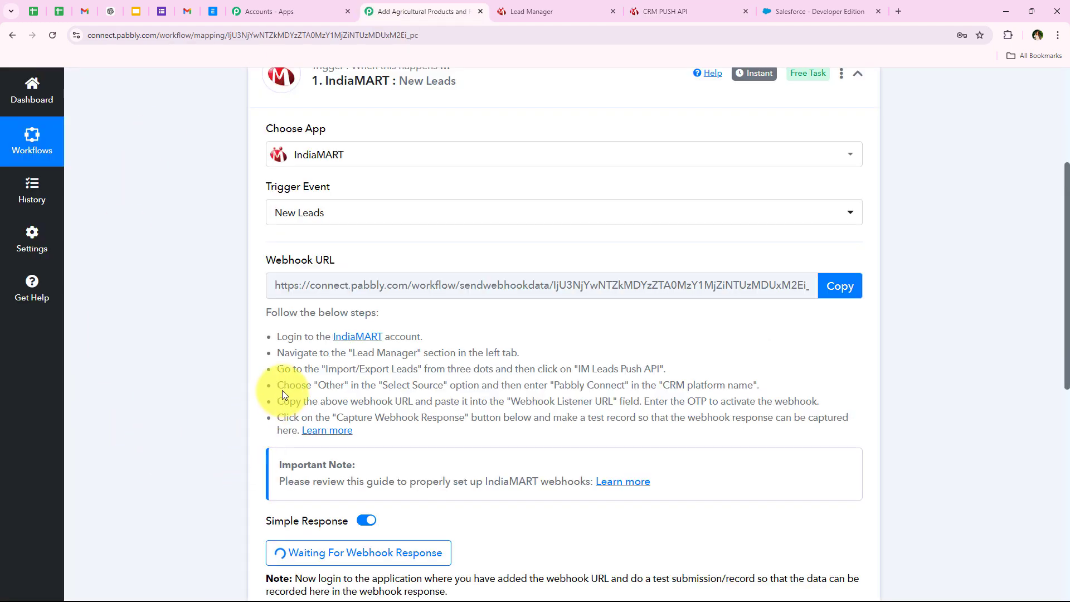
pyautogui.moveTo(278, 386); pyautogui.dragTo(488, 386)
pyautogui.click(714, 5)
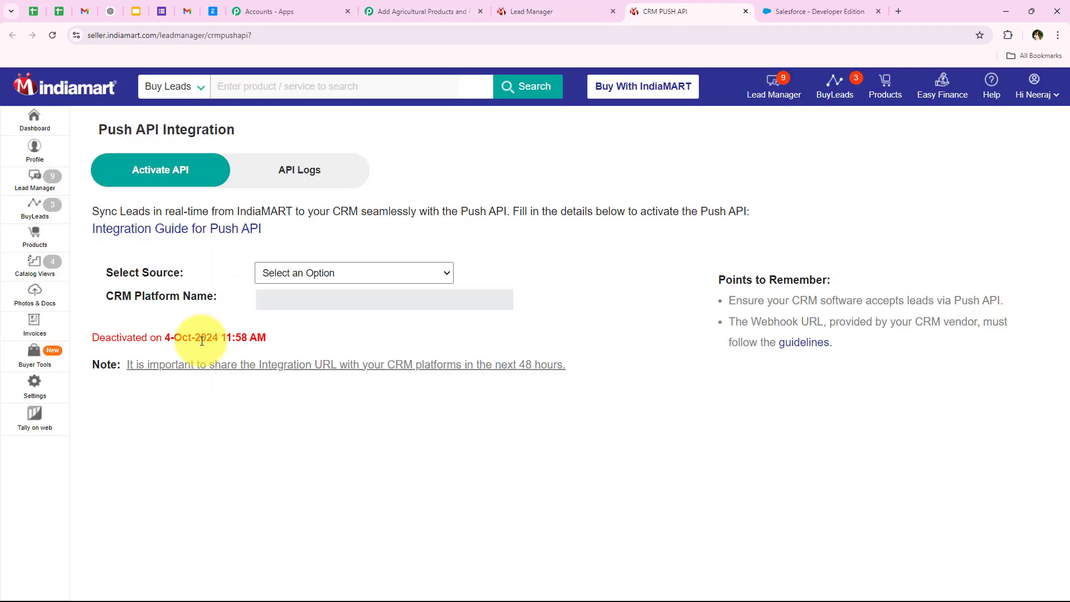
pyautogui.click(268, 273)
# Step: Choose Other as the lead source to bring up the Webhook Listener form
pyautogui.click(278, 371)
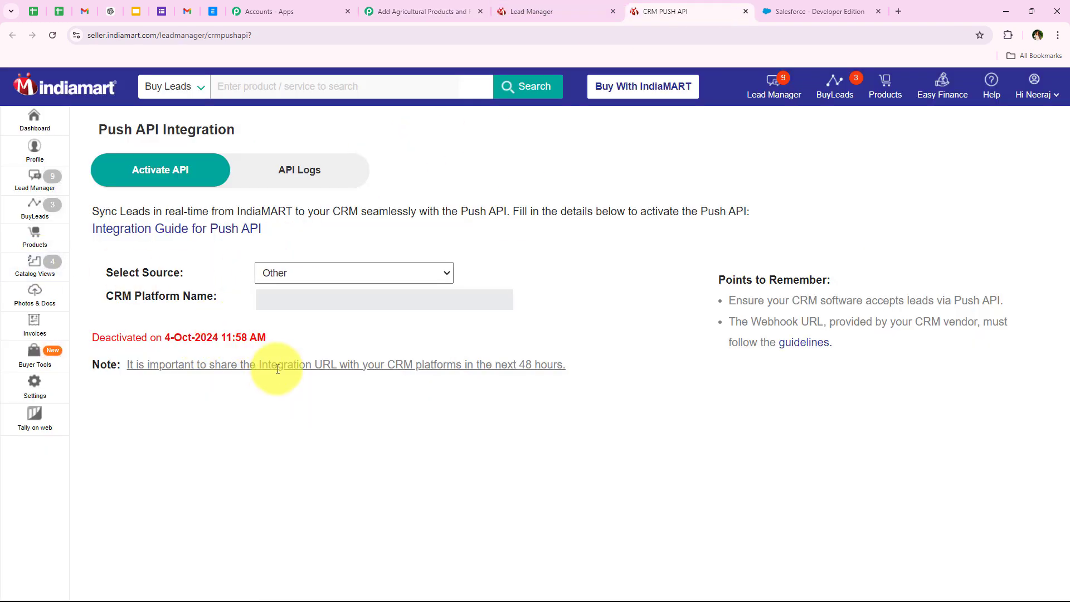
pyautogui.click(346, 274)
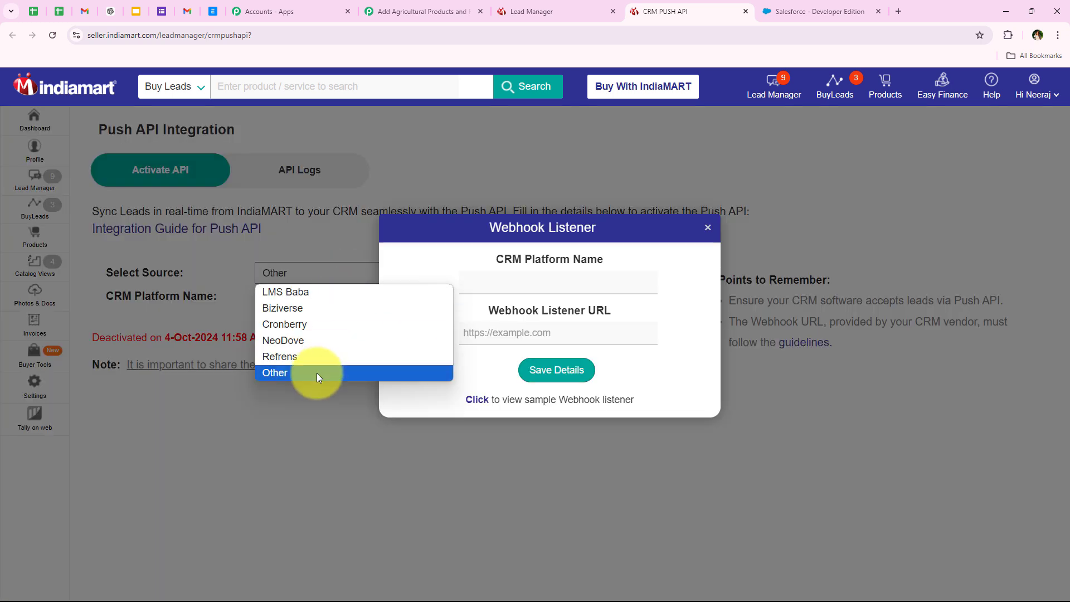
pyautogui.click(317, 373)
pyautogui.moveTo(499, 268); pyautogui.dragTo(681, 263)
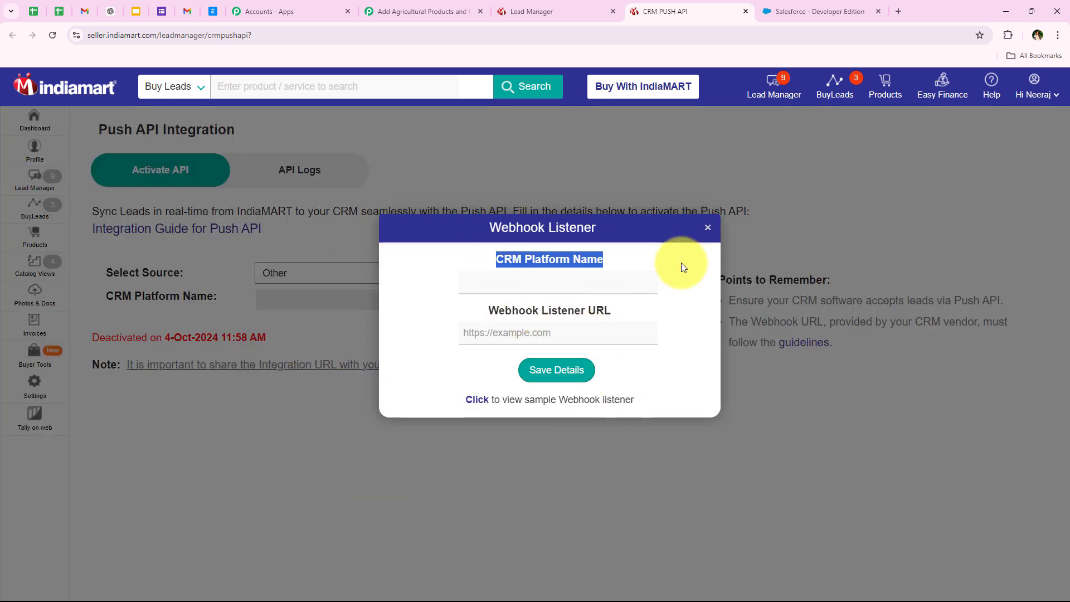
pyautogui.moveTo(488, 310); pyautogui.dragTo(621, 302)
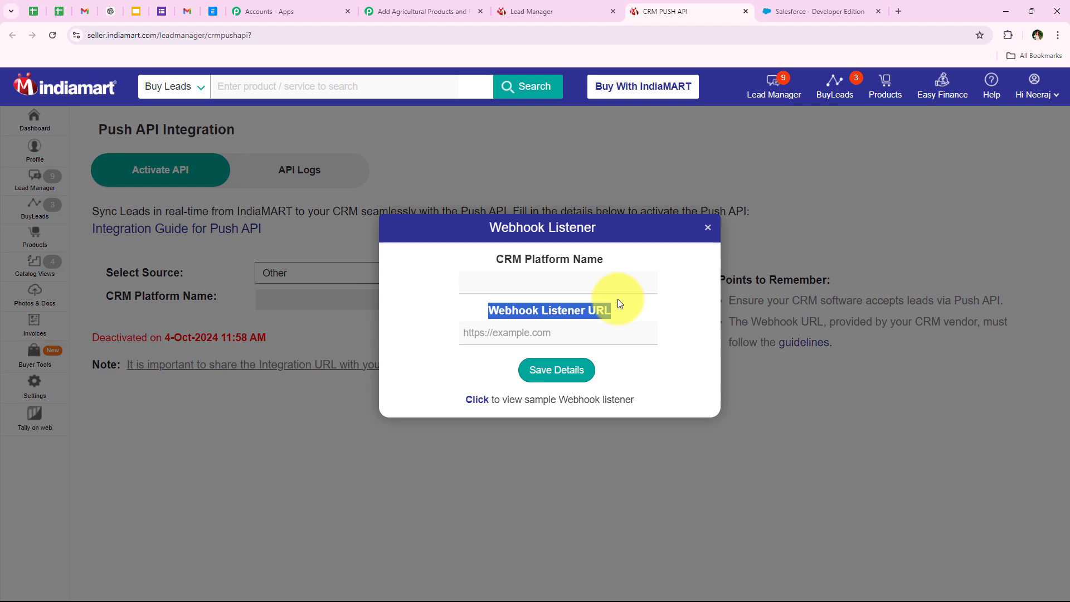
# Step: Enter 'Pabbly Connect' as the CRM Platform Name, following the Pabbly instructions
pyautogui.click(424, 11)
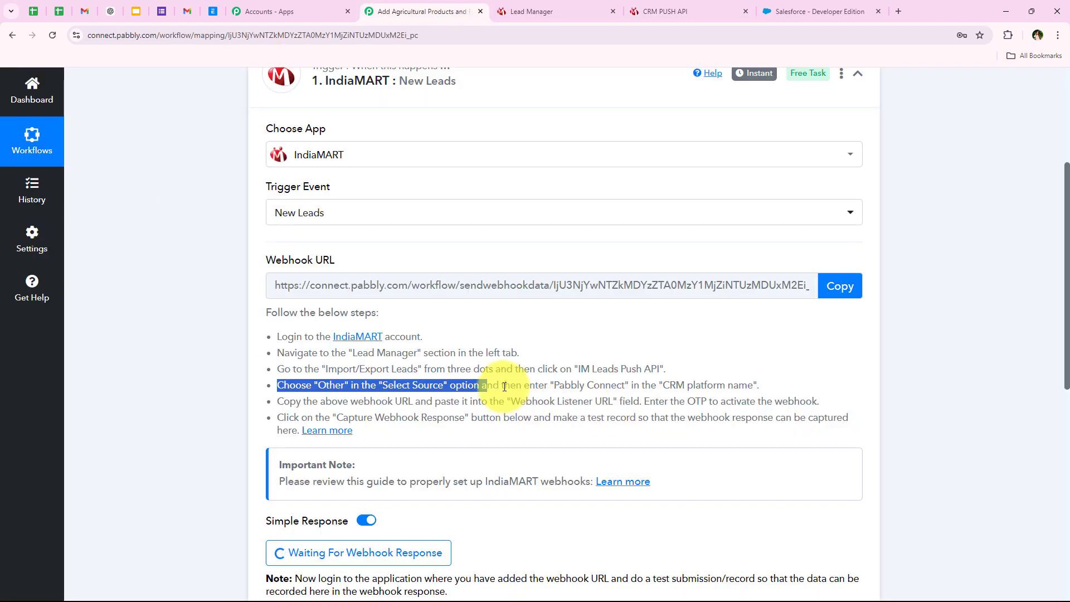
pyautogui.moveTo(524, 385); pyautogui.dragTo(812, 385)
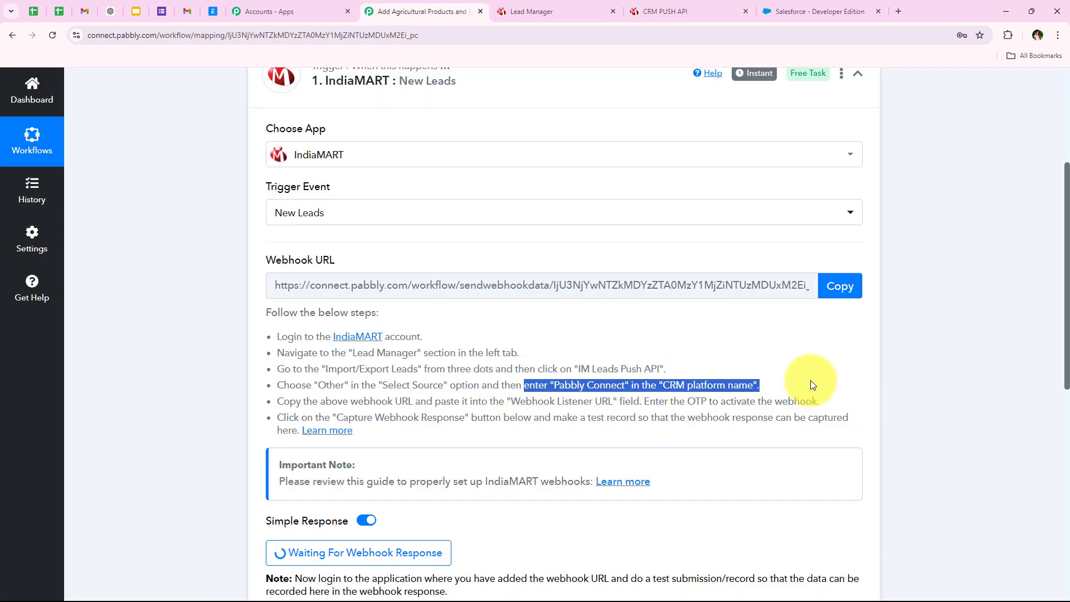
pyautogui.click(687, 11)
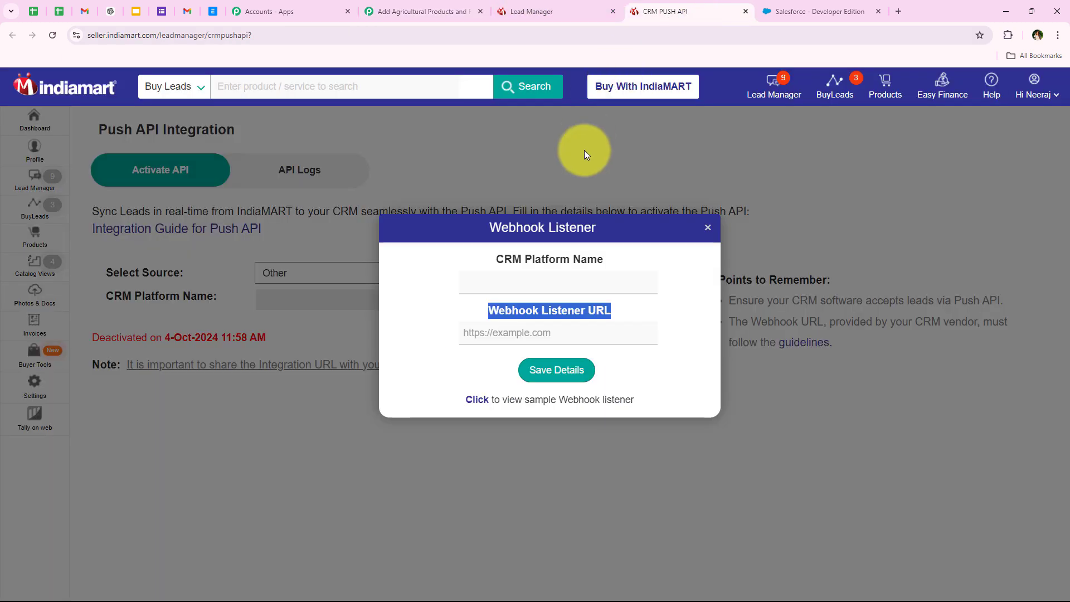
pyautogui.click(510, 283)
pyautogui.click(543, 313)
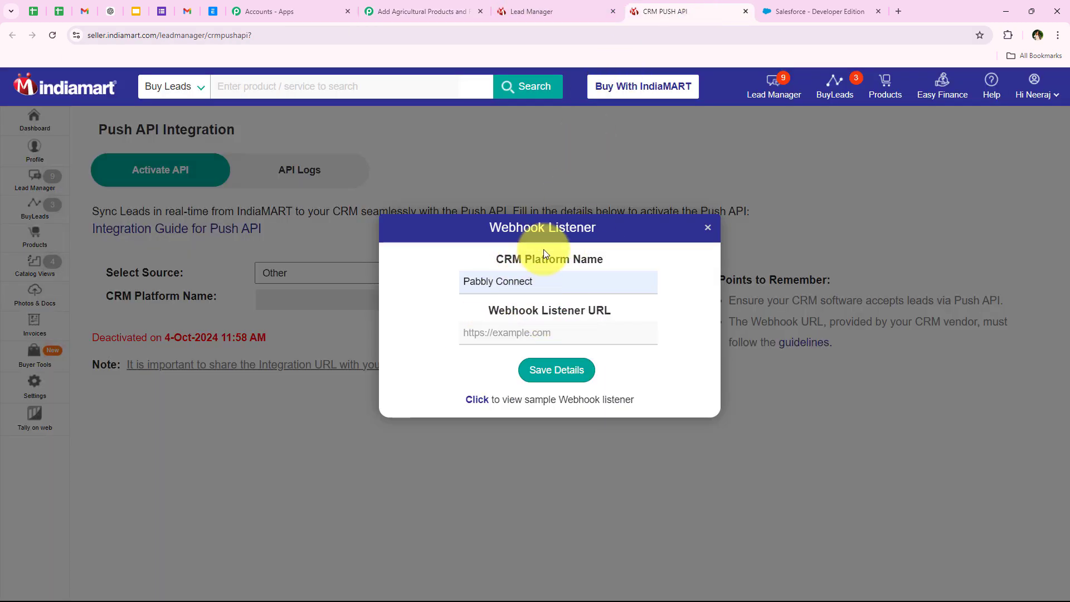
# Step: Paste the Pabbly Connect webhook URL into the Webhook Listener URL field
pyautogui.click(500, 333)
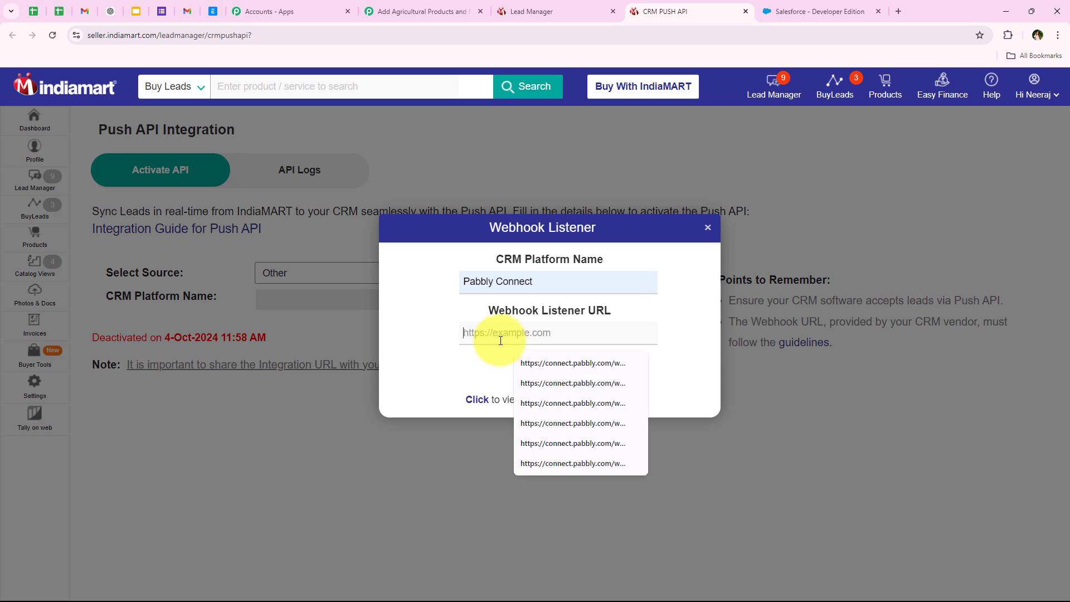
pyautogui.rightClick(500, 341)
pyautogui.click(518, 449)
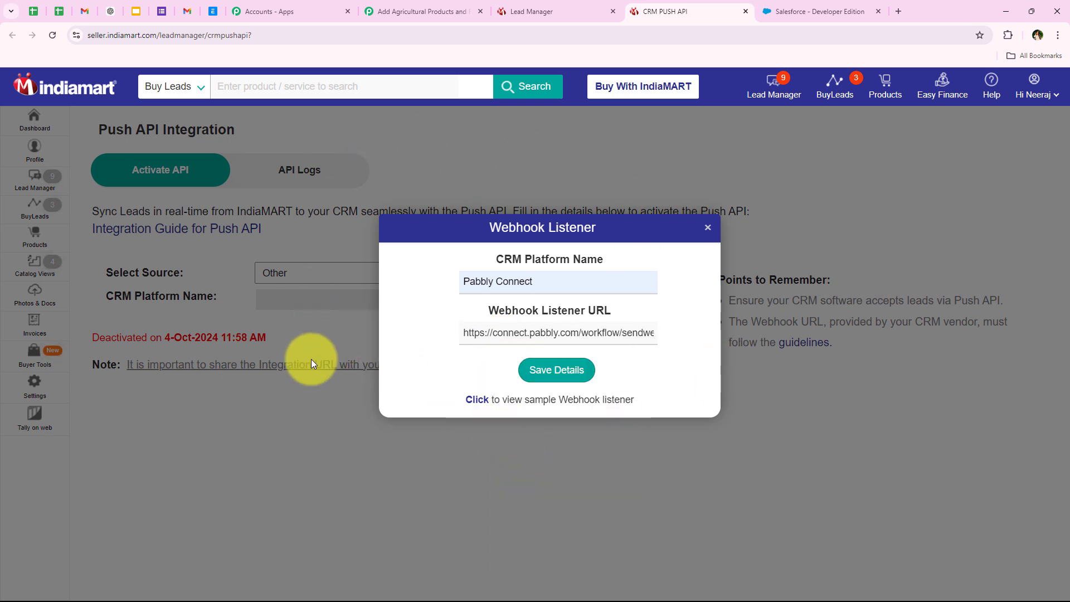
# Step: Save the webhook listener details, keeping the first reason for using another CRM
pyautogui.click(542, 373)
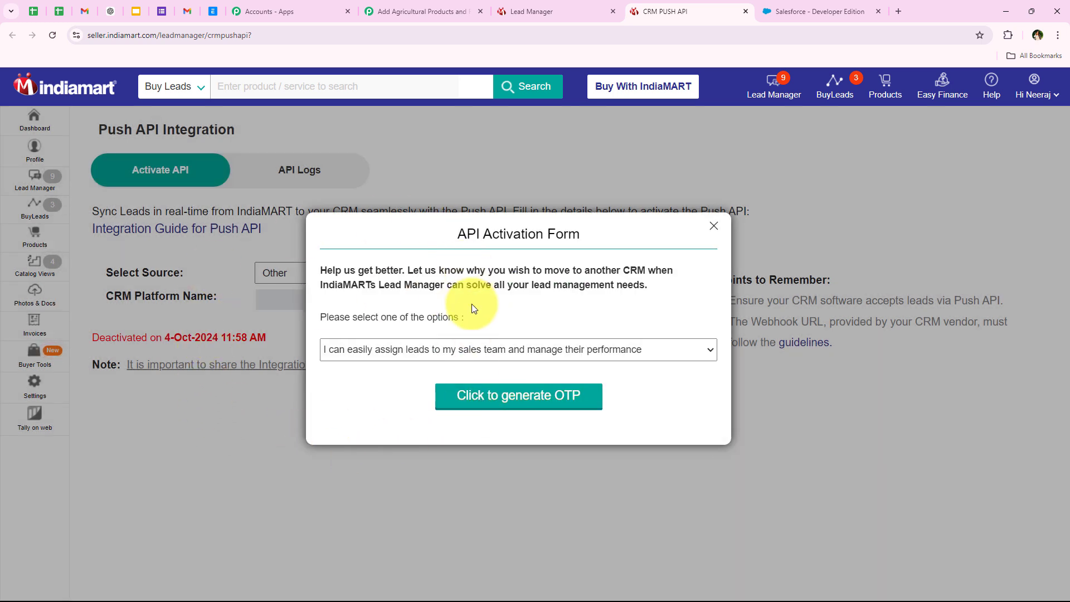
pyautogui.click(344, 350)
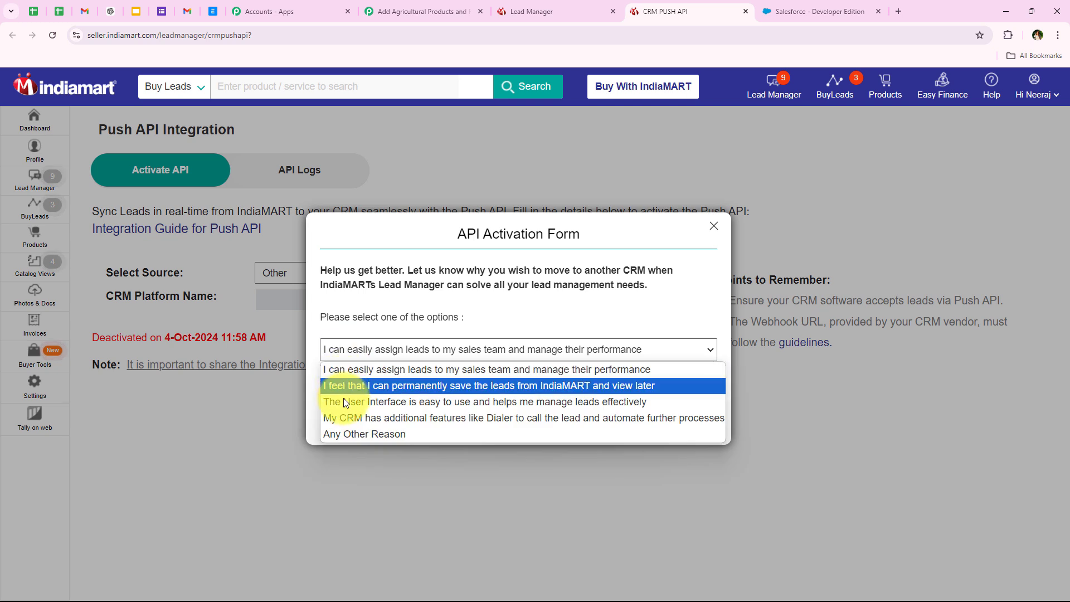
pyautogui.click(350, 349)
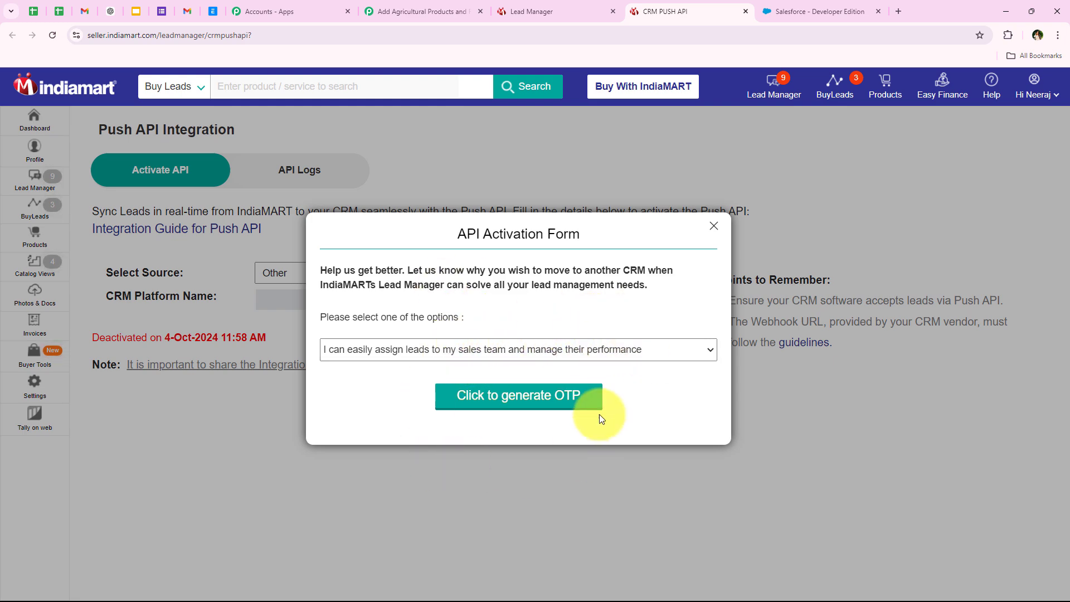
# Step: Generate and submit the one-time verification code to make the integration live
pyautogui.click(556, 405)
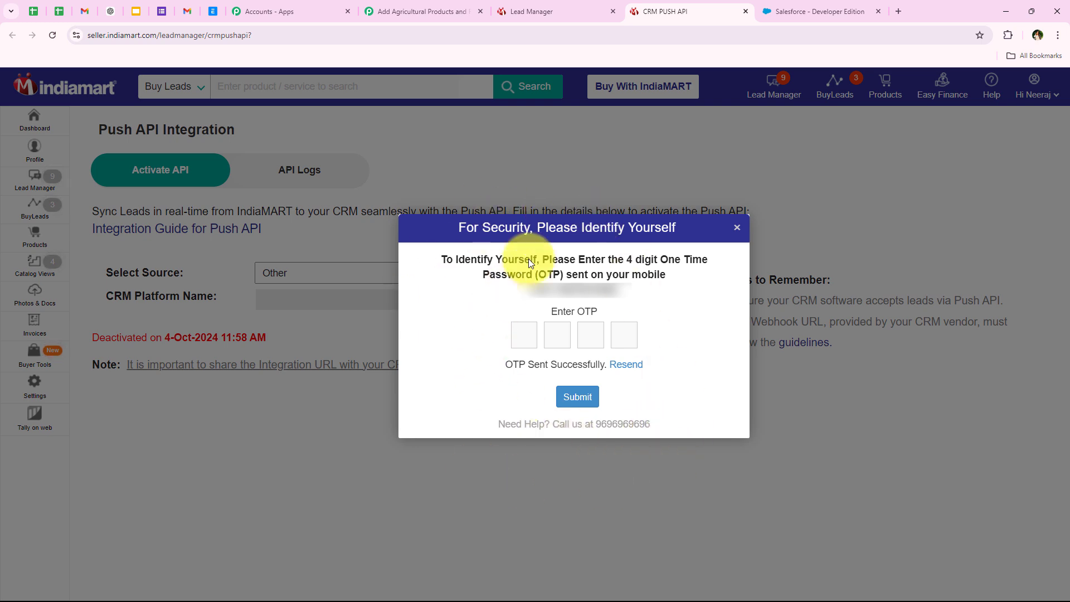
pyautogui.click(523, 336)
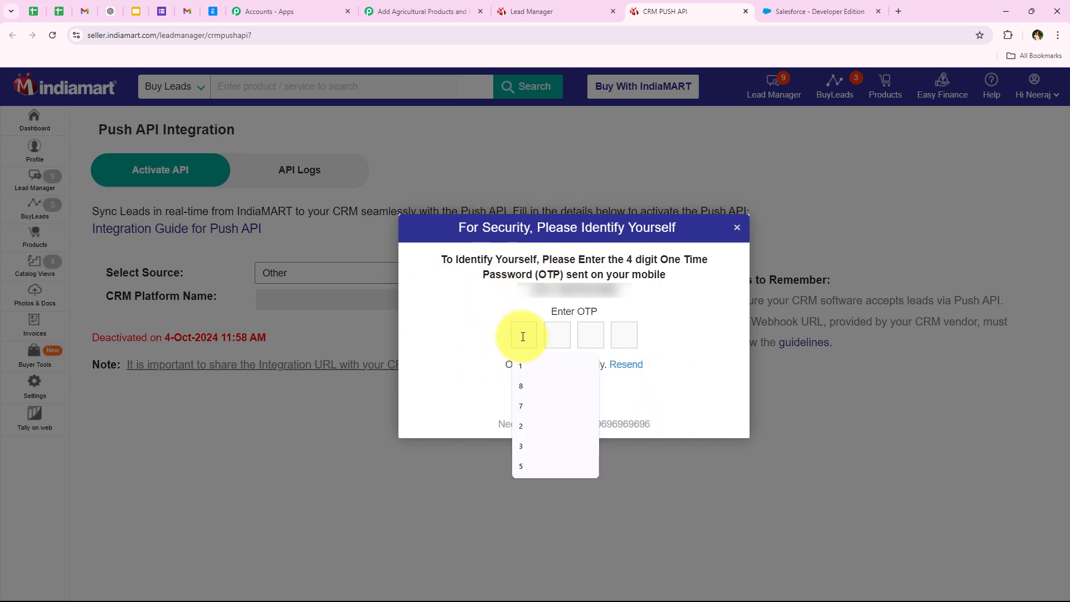
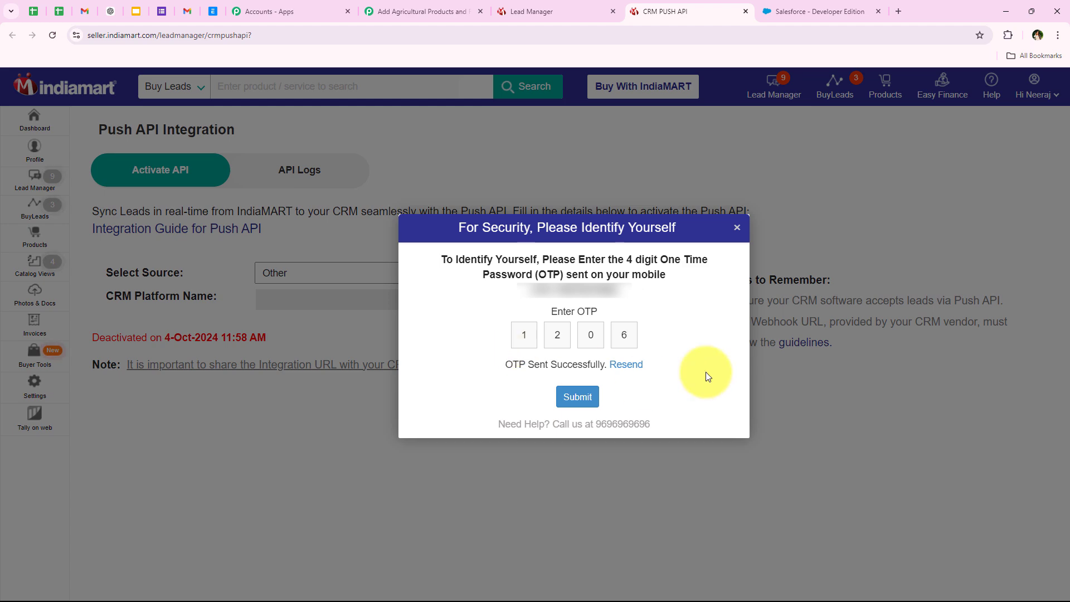
pyautogui.click(578, 398)
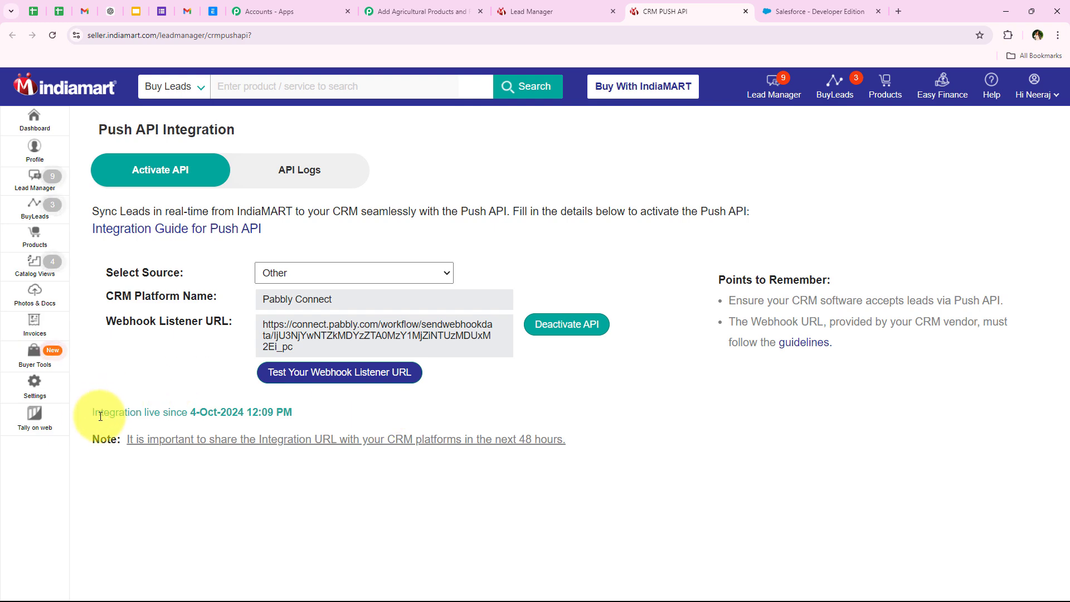
pyautogui.moveTo(88, 418); pyautogui.dragTo(160, 412)
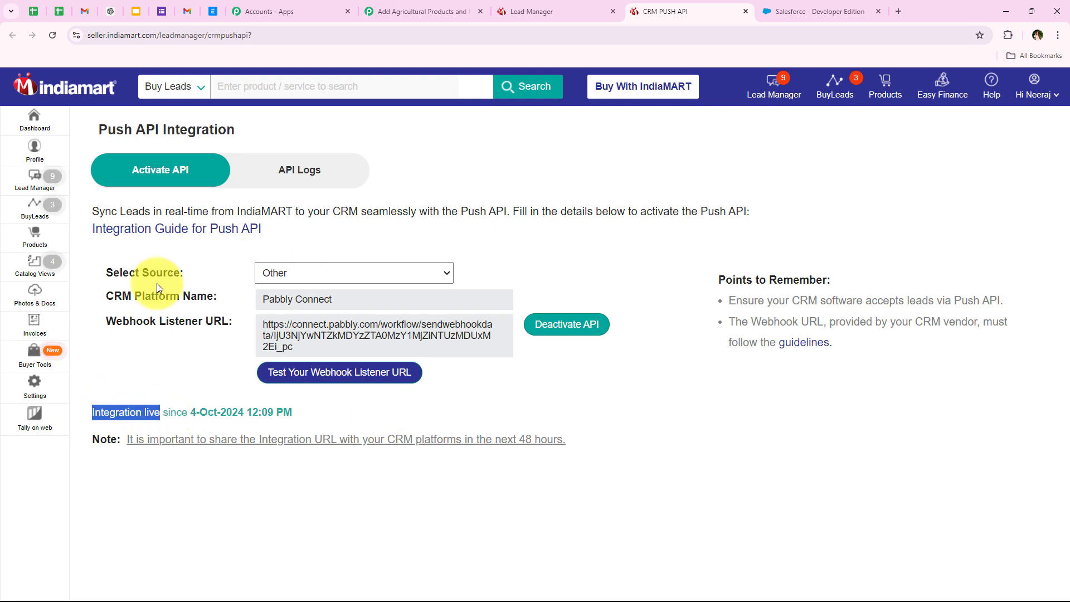
# Step: Back in the Pabbly workflow, review the note about making a test submission to the webhook
pyautogui.click(409, 4)
pyautogui.scroll(-2, 172, 340)
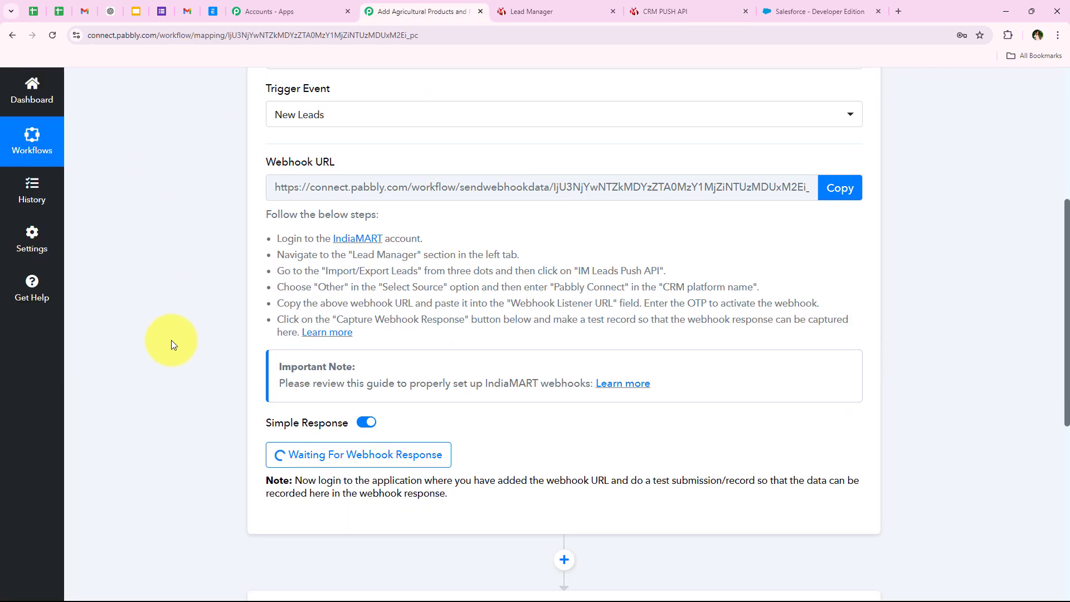
pyautogui.scroll(-1, 172, 340)
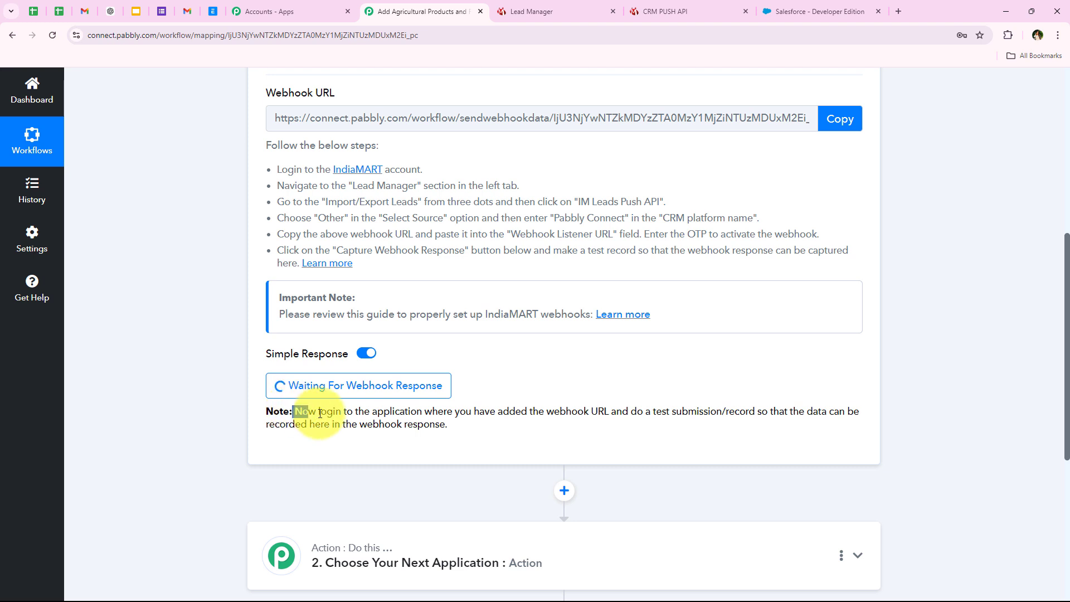
pyautogui.moveTo(293, 411); pyautogui.dragTo(753, 411)
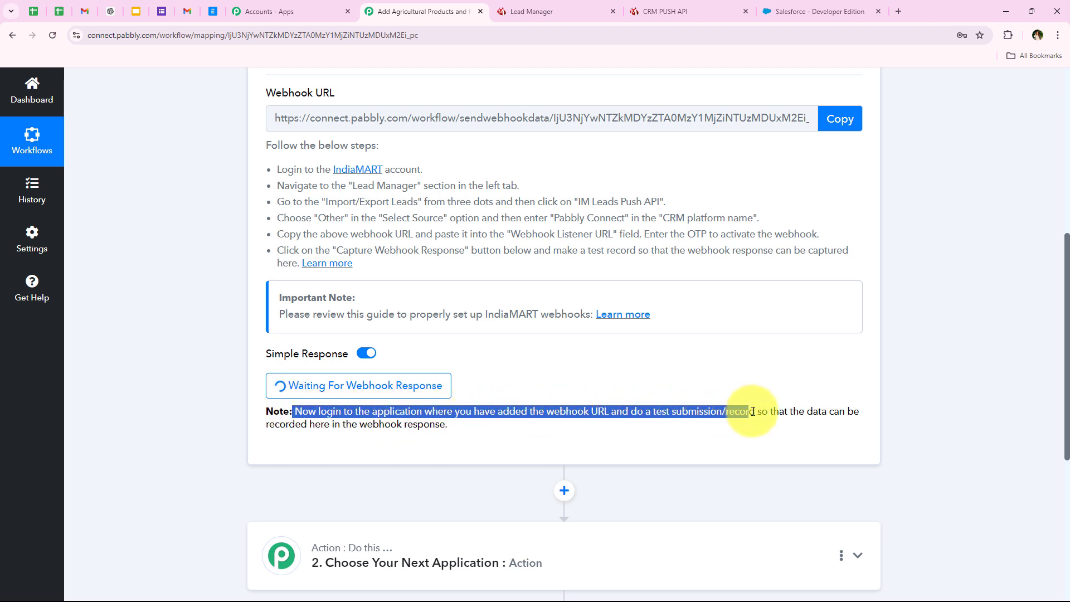
pyautogui.click(251, 437)
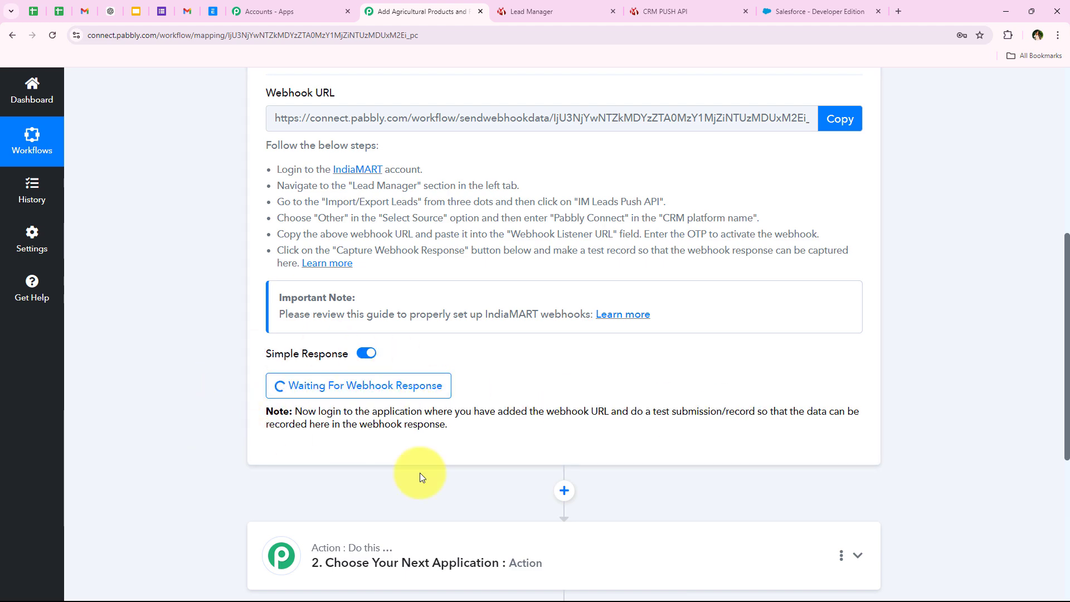
pyautogui.scroll(7, 201, 358)
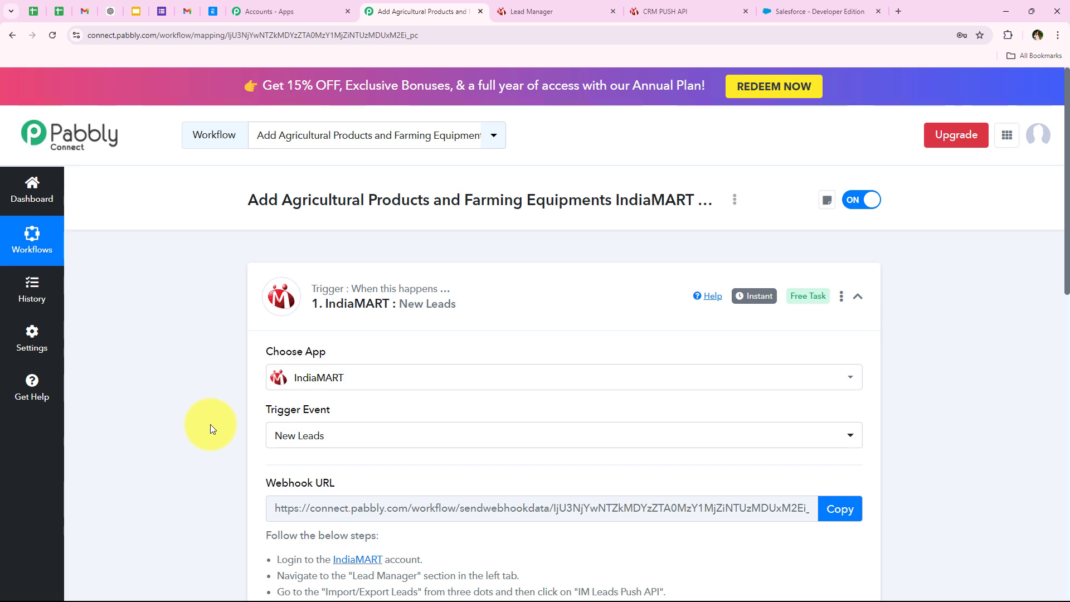
pyautogui.scroll(-4, 205, 419)
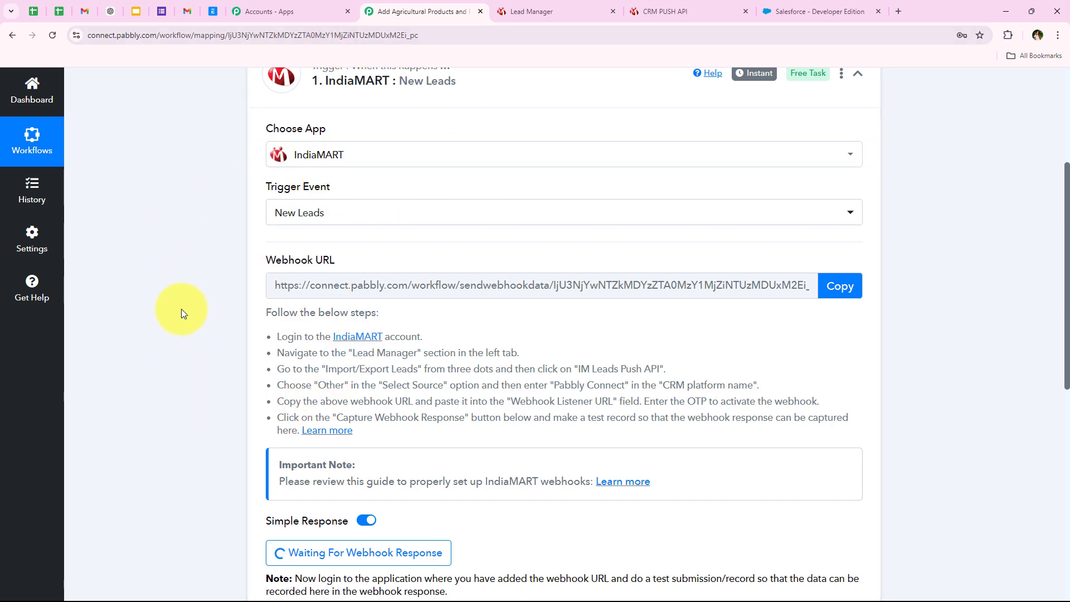
pyautogui.scroll(-3, 171, 323)
pyautogui.scroll(1, 276, 432)
pyautogui.scroll(-1, 340, 336)
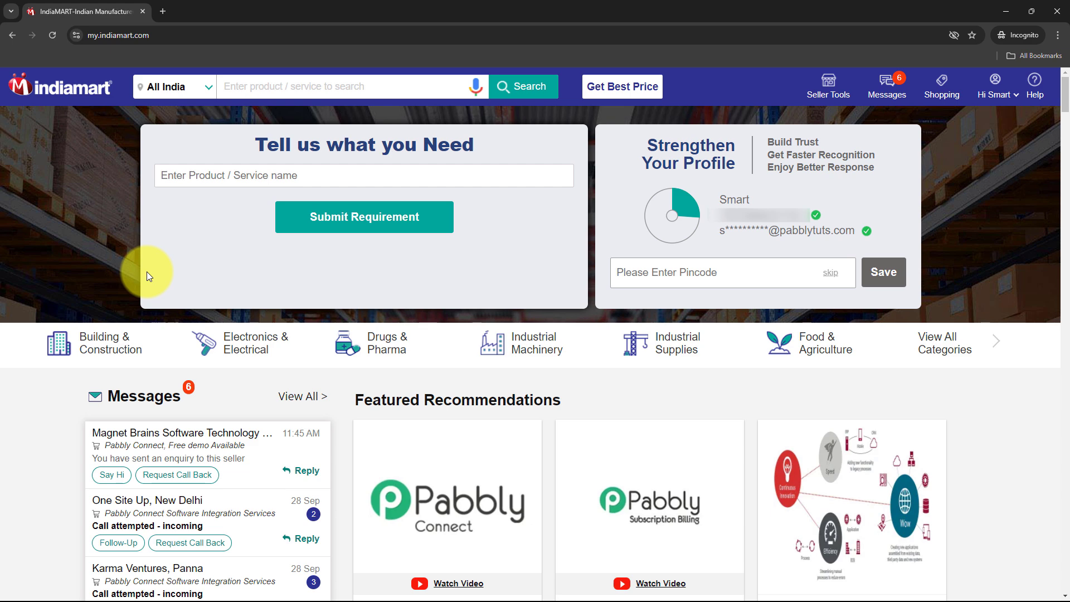
# Step: Search IndiaMART for Magnet Brains Software Technology Pvt. Ltd
pyautogui.click(282, 83)
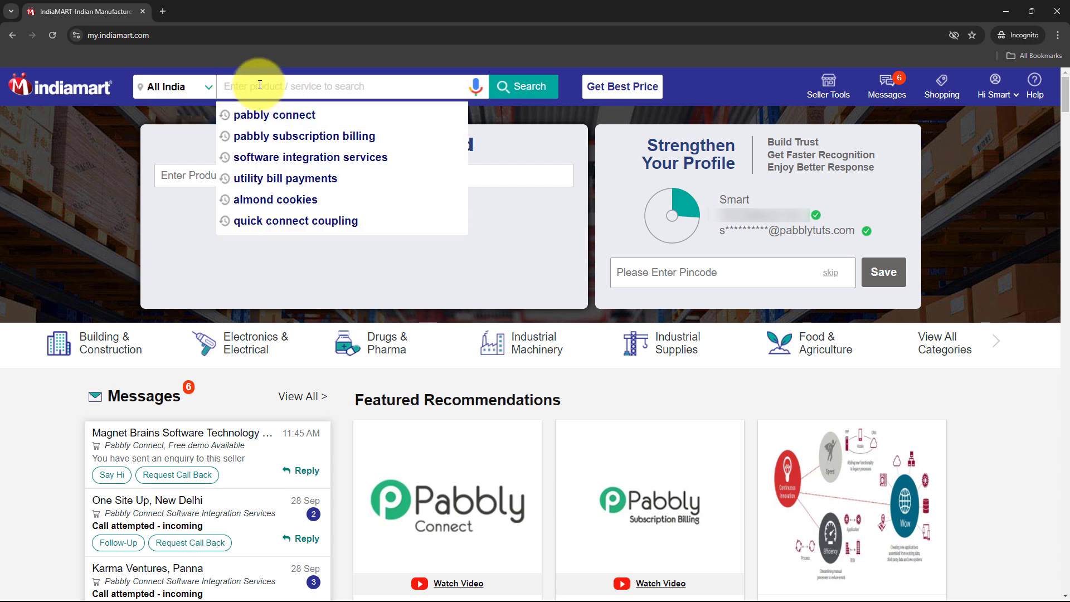
pyautogui.write('M')
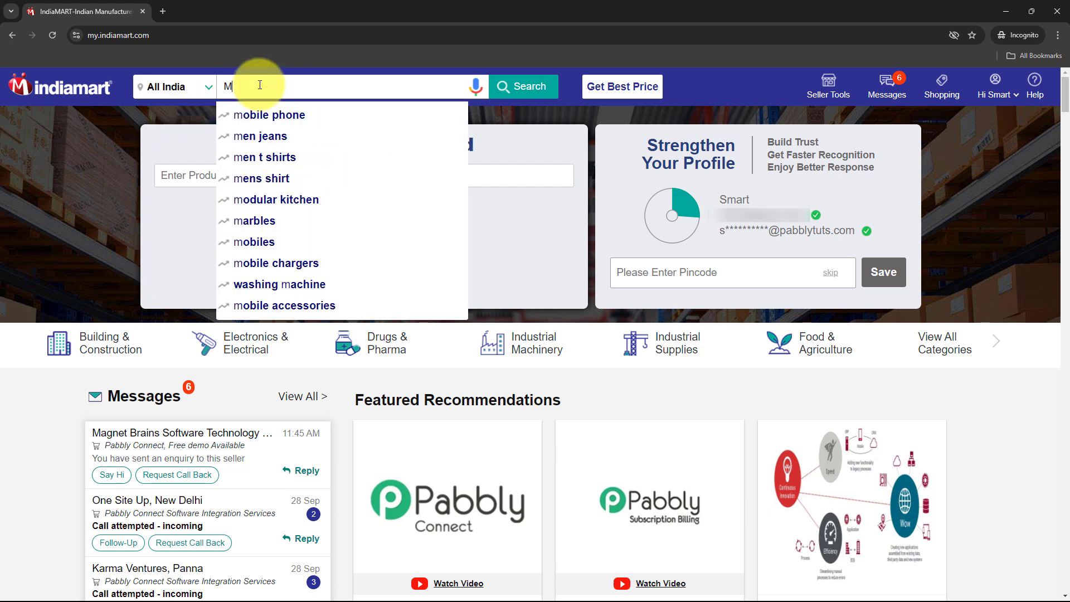
pyautogui.write('ag')
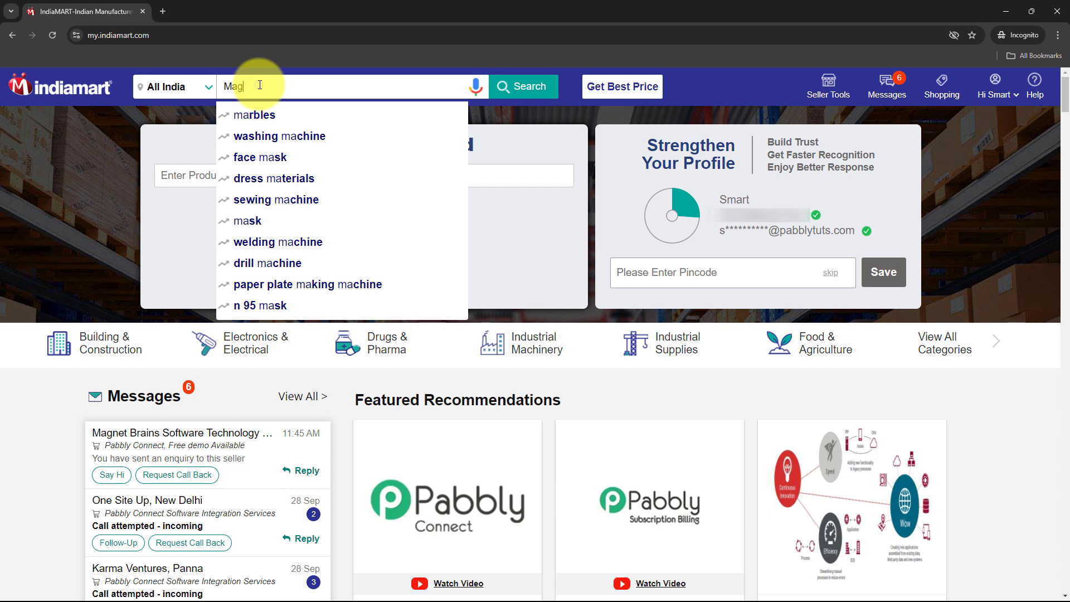
pyautogui.write('net So')
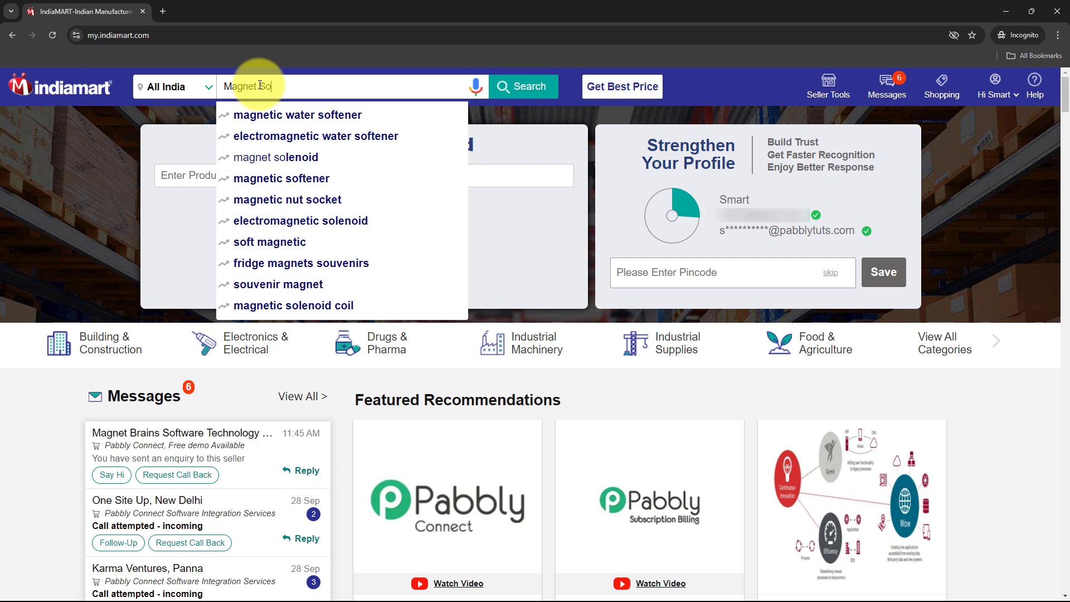
pyautogui.press('BackSpace')
pyautogui.press('BackSpace')
pyautogui.write('Brains s')
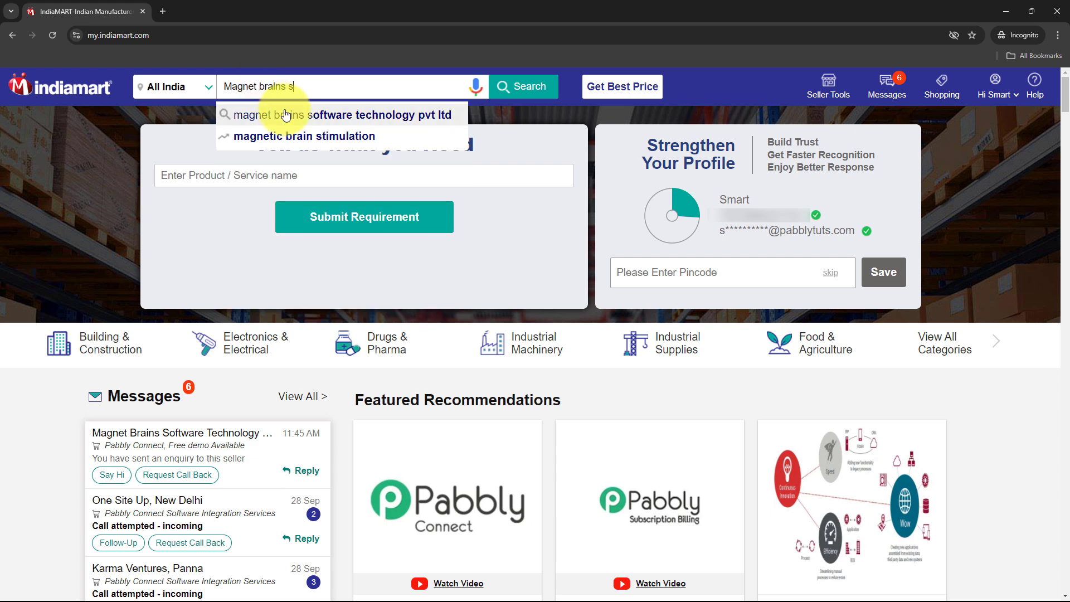
pyautogui.click(284, 109)
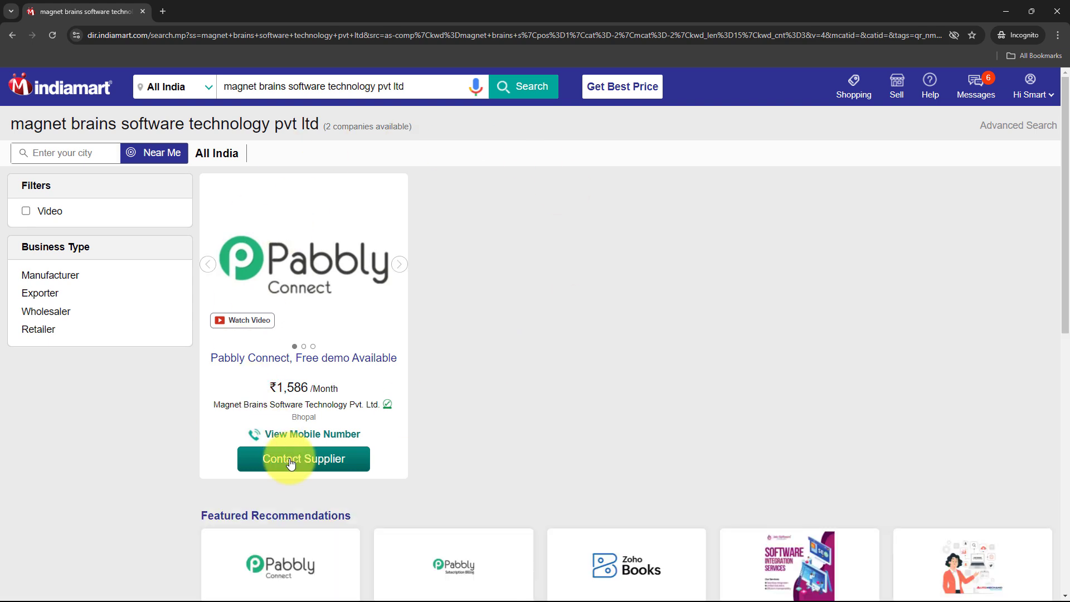
# Step: Open the supplier's enquiry form and paste the drip irrigation and organic fertilizer message
pyautogui.click(310, 458)
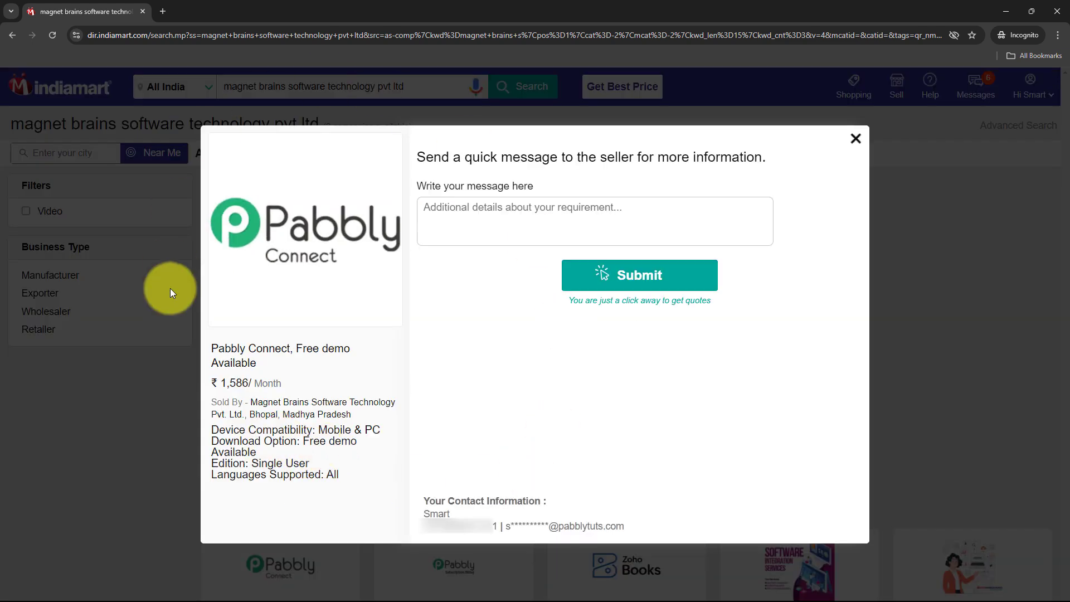
pyautogui.moveTo(413, 185); pyautogui.dragTo(583, 219)
pyautogui.click(580, 219)
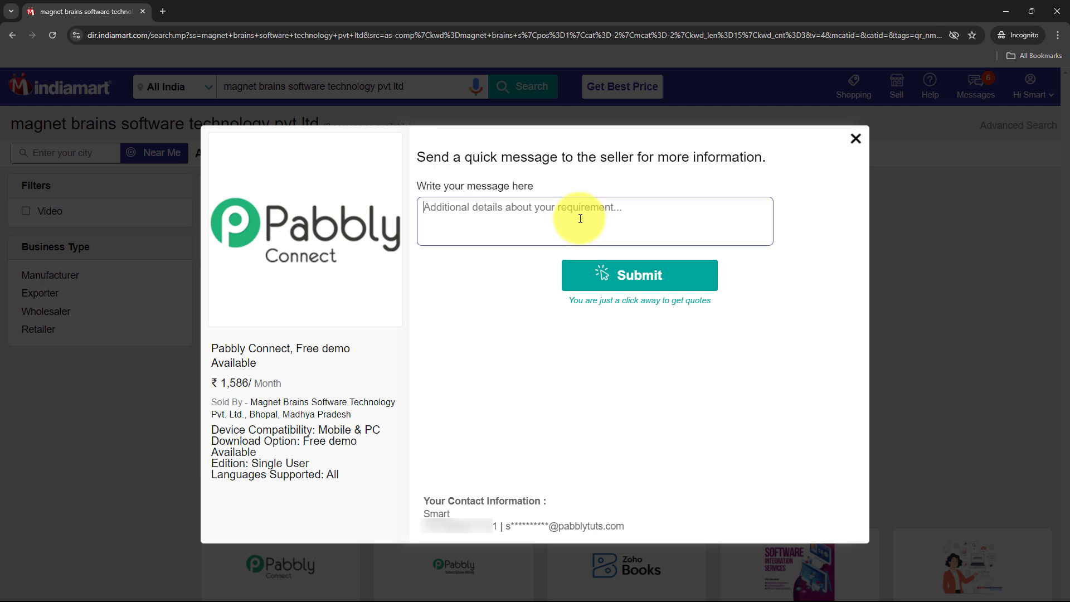
pyautogui.write('Interested in purchasing a drip irrigation system and organic fertilizers for our farm. Please provide pricing, product specifications, and availability.')
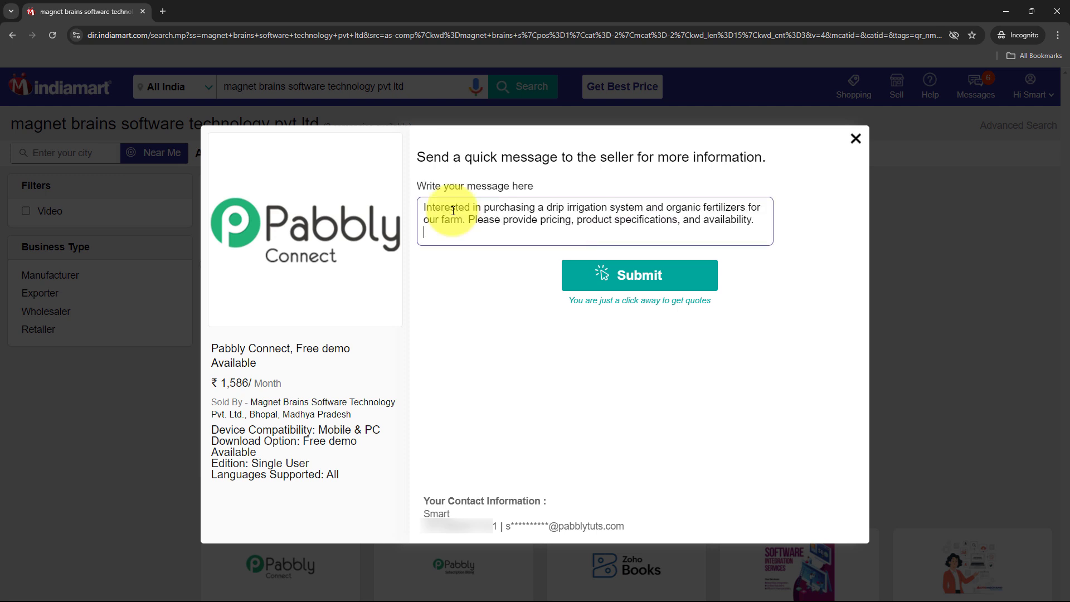
pyautogui.moveTo(423, 207); pyautogui.dragTo(769, 222)
pyautogui.click(523, 352)
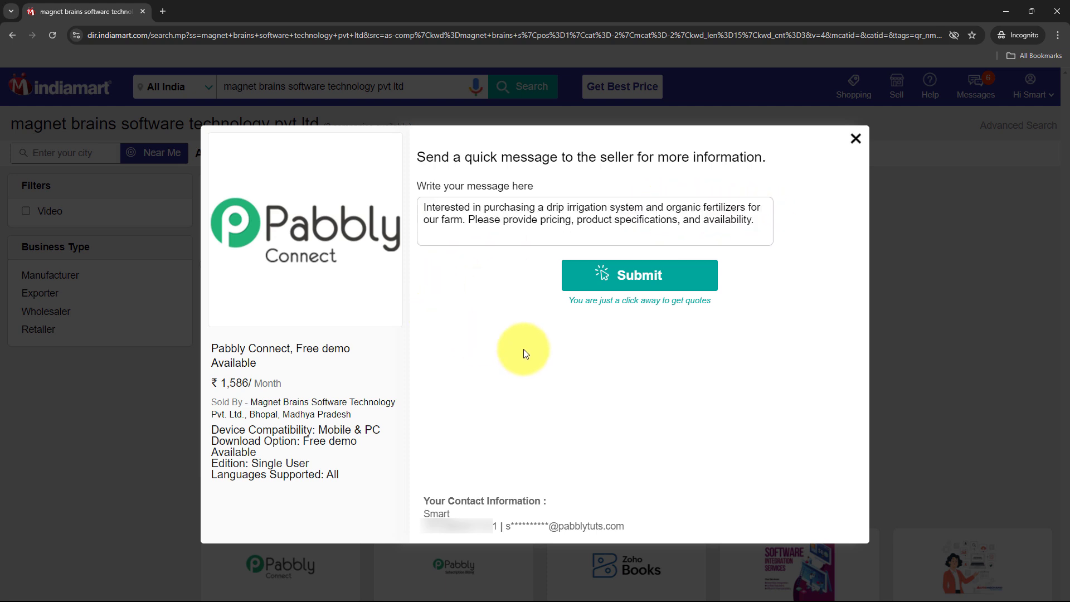
pyautogui.moveTo(540, 220); pyautogui.dragTo(618, 230)
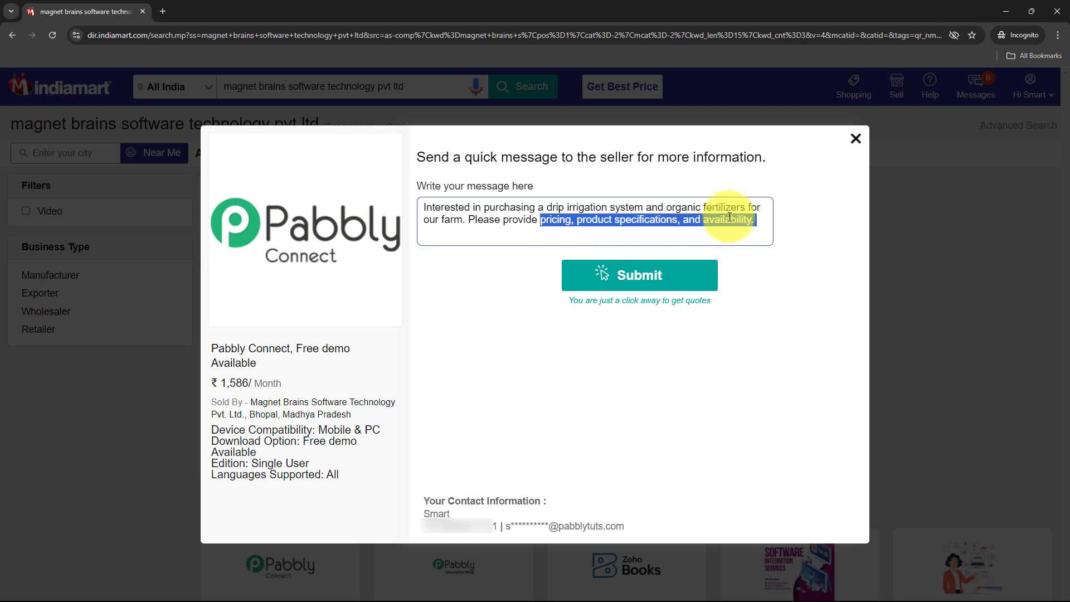
pyautogui.click(747, 234)
# Step: Send the enquiry and submit the business details to reach the Thank You confirmation
pyautogui.click(651, 281)
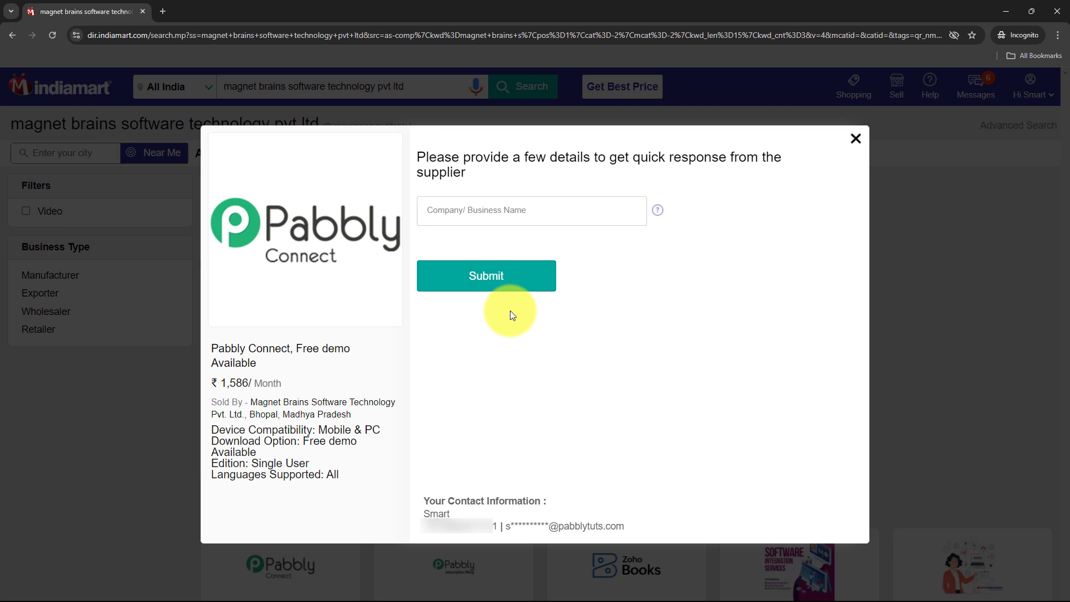
pyautogui.click(474, 285)
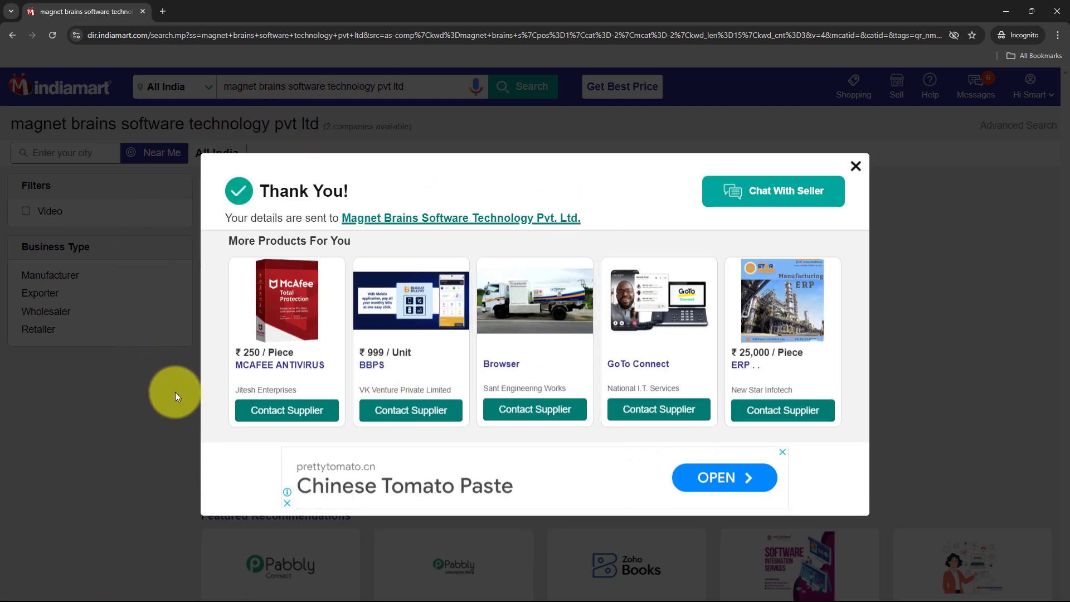
pyautogui.moveTo(225, 218); pyautogui.dragTo(590, 224)
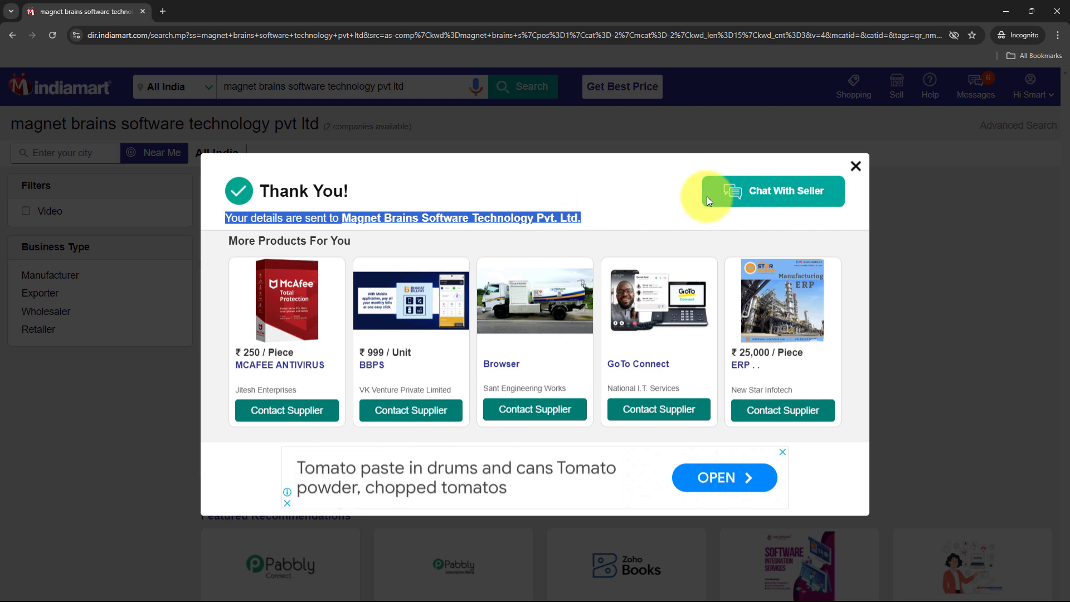
# Step: In the captured response, check the query ID and enlarge the subject field to read it
pyautogui.click(996, 11)
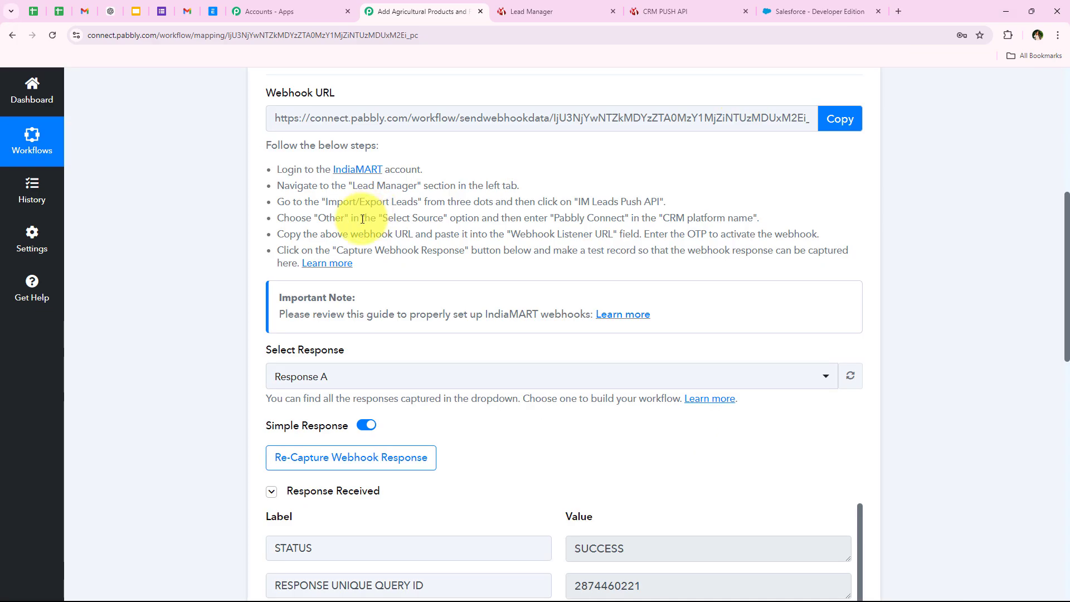
pyautogui.scroll(-1, 181, 377)
pyautogui.scroll(-2, 180, 377)
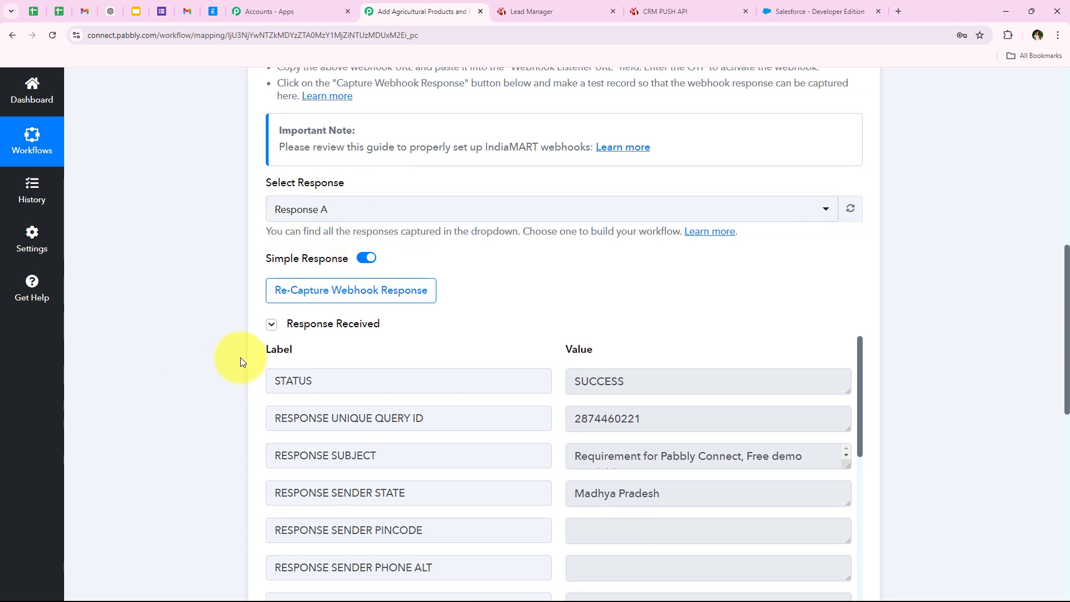
pyautogui.scroll(-1, 240, 357)
pyautogui.click(675, 333)
pyautogui.press('Tab')
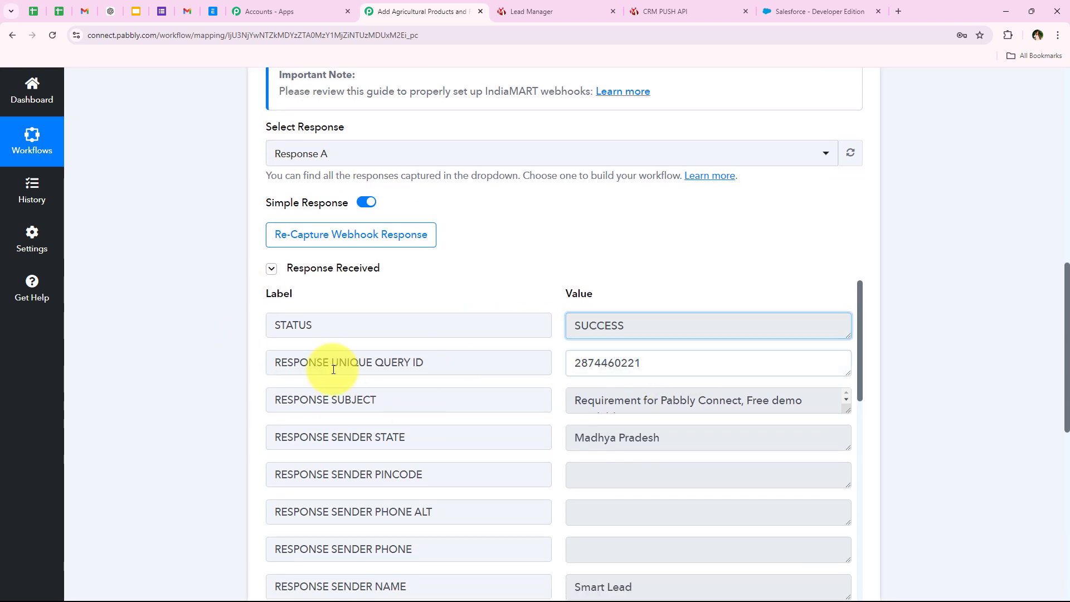
pyautogui.moveTo(846, 411); pyautogui.dragTo(845, 427)
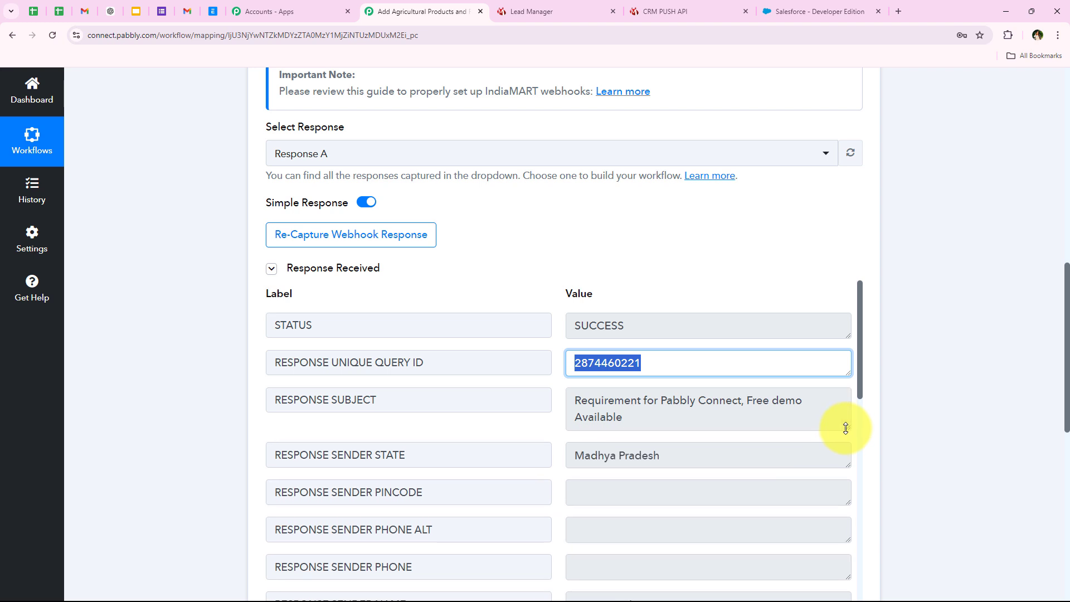
pyautogui.moveTo(696, 413); pyautogui.dragTo(545, 400)
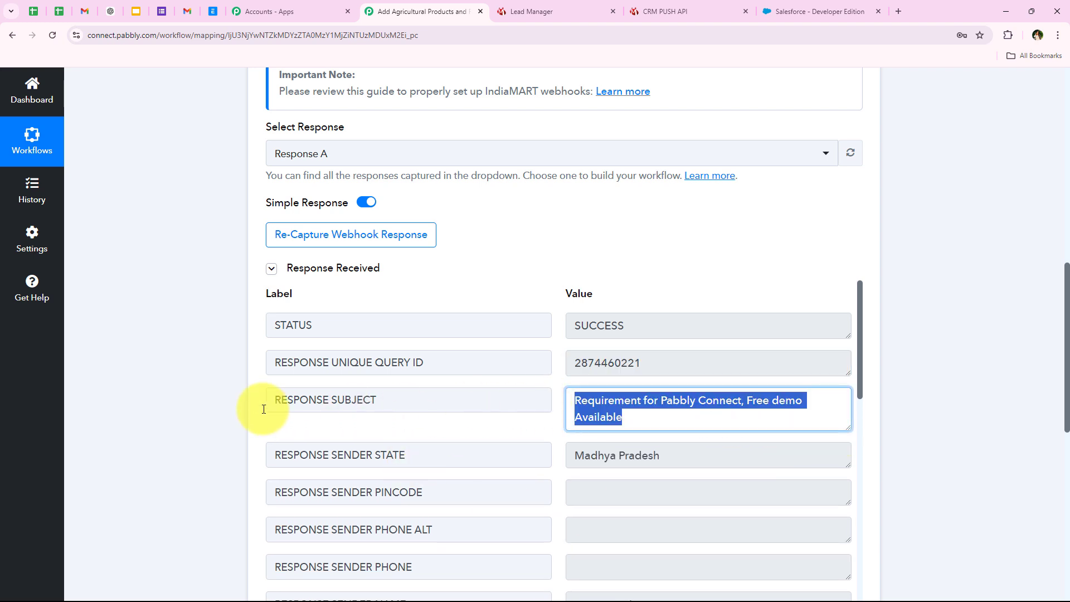
pyautogui.click(215, 390)
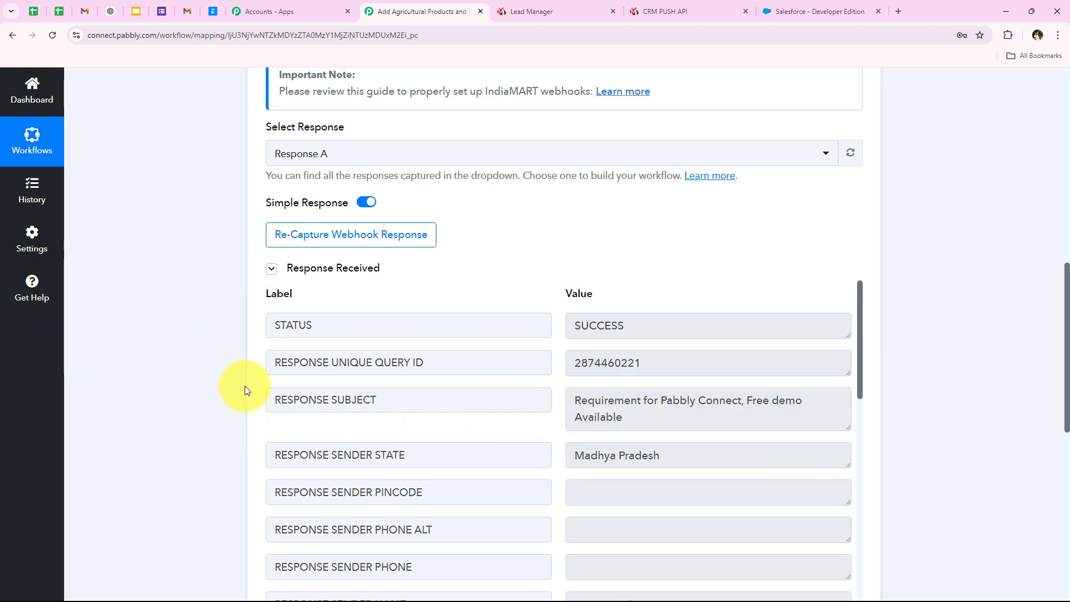
pyautogui.moveTo(667, 416); pyautogui.dragTo(287, 409)
pyautogui.click(202, 406)
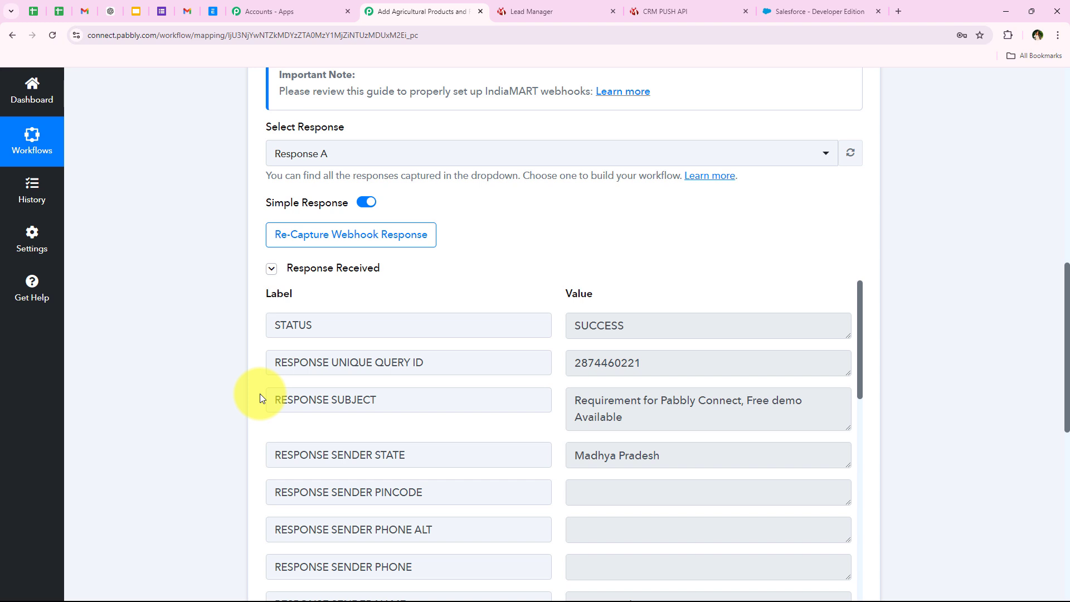
# Step: Check the captured sender name, mobile, email and country code IN values
pyautogui.scroll(-1, 259, 397)
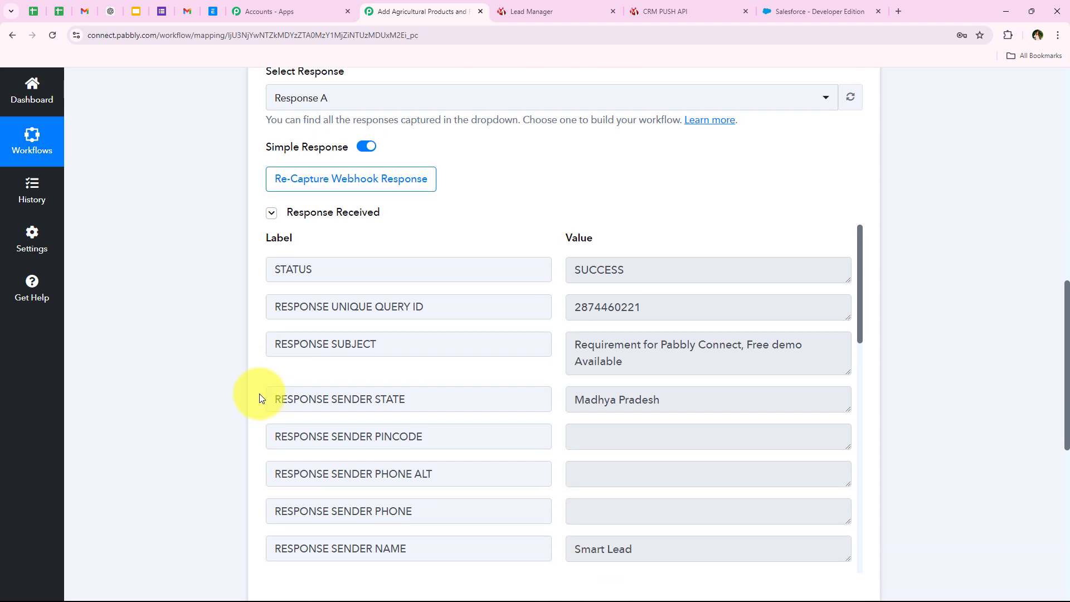
pyautogui.tripleClick(681, 550)
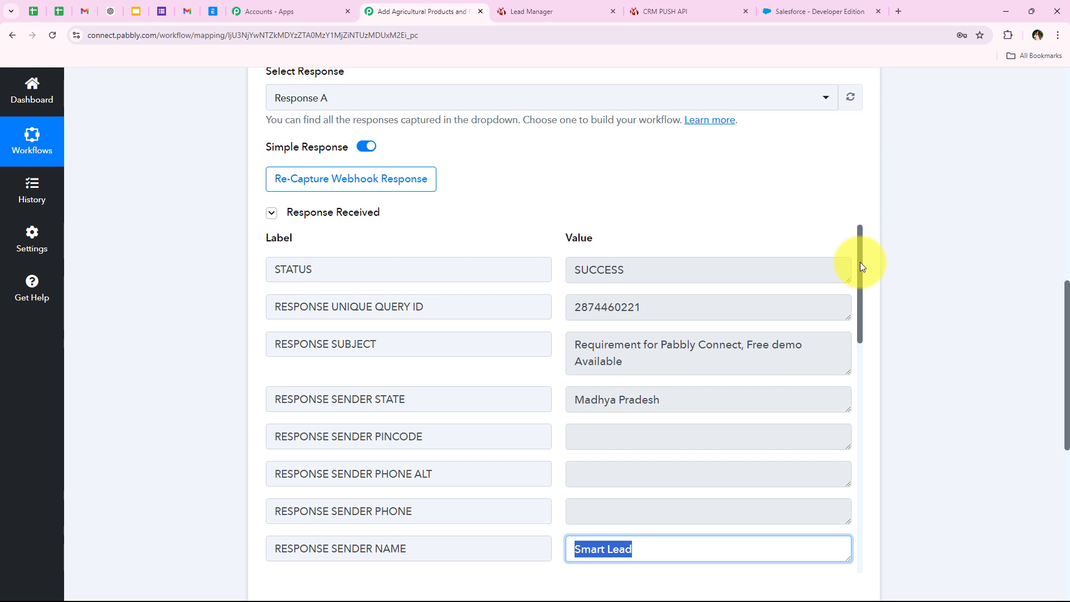
pyautogui.scroll(-5, 860, 262)
pyautogui.tripleClick(639, 318)
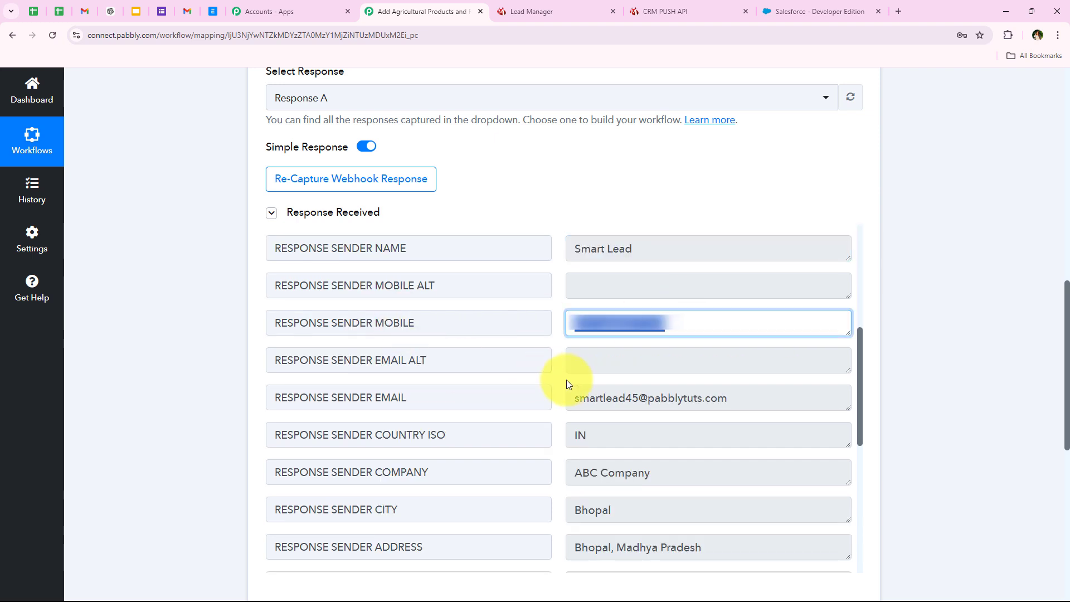
pyautogui.tripleClick(786, 399)
pyautogui.tripleClick(621, 438)
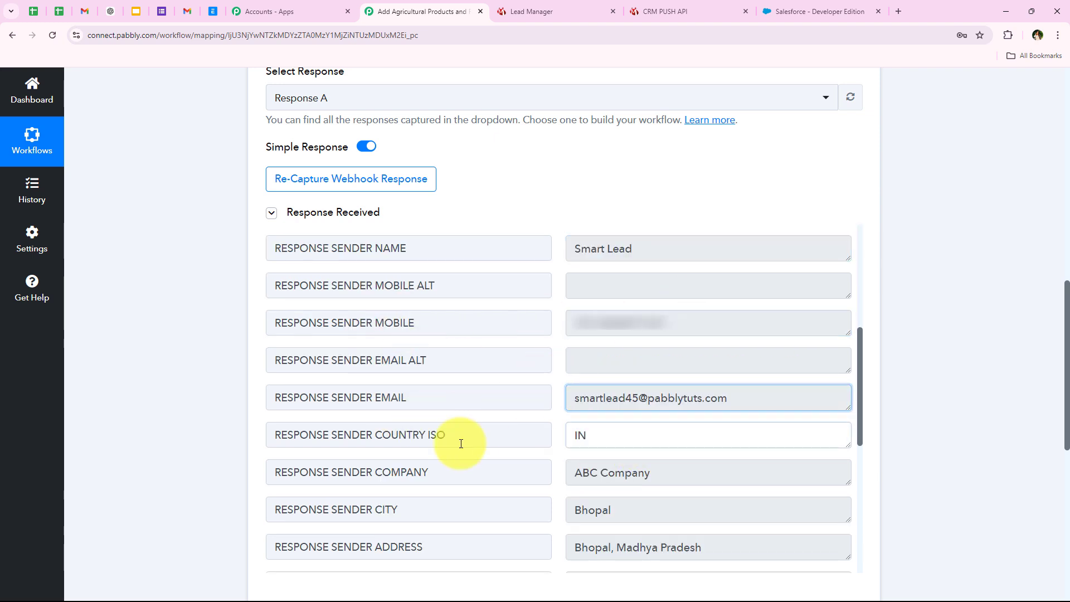
pyautogui.press('Tab')
pyautogui.press('Tab')
pyautogui.press('Tab')
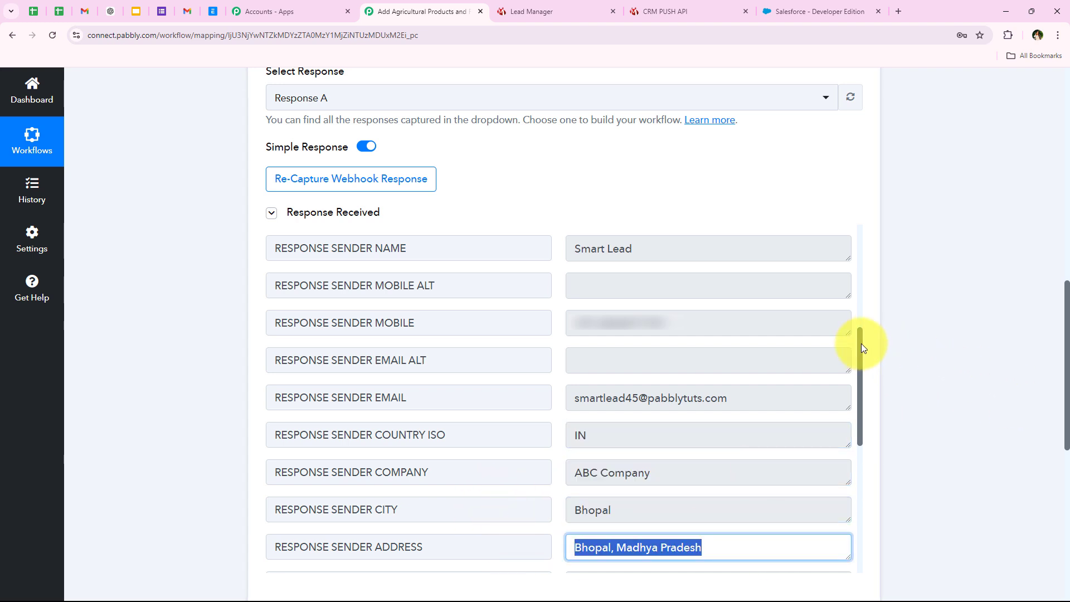
# Step: Enlarge the Message Text box to read the full enquiry, then return to the trigger's top
pyautogui.scroll(-5, 861, 343)
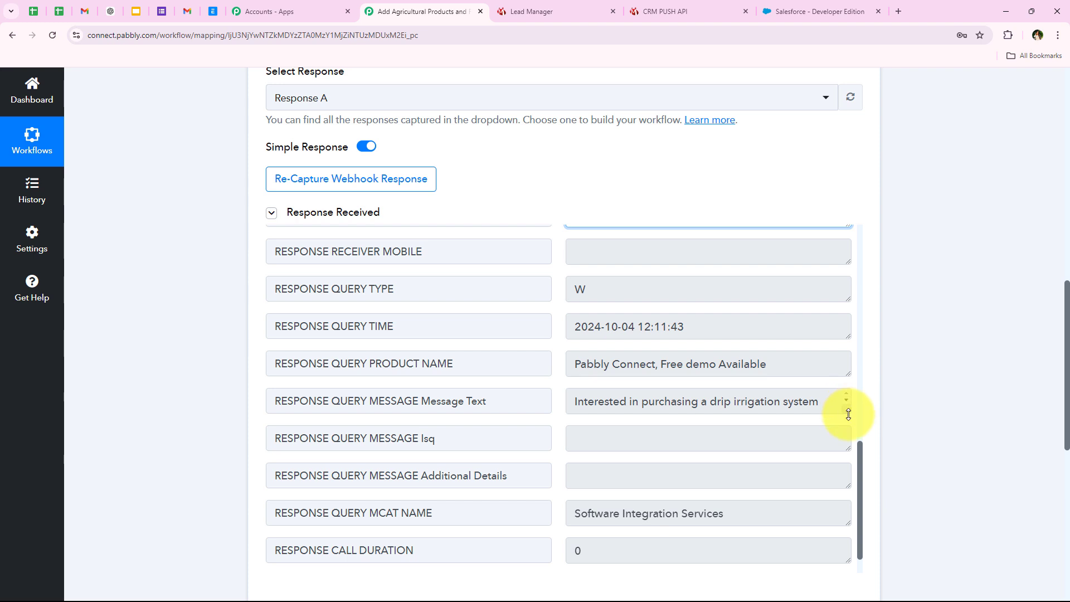
pyautogui.moveTo(847, 413); pyautogui.dragTo(834, 458)
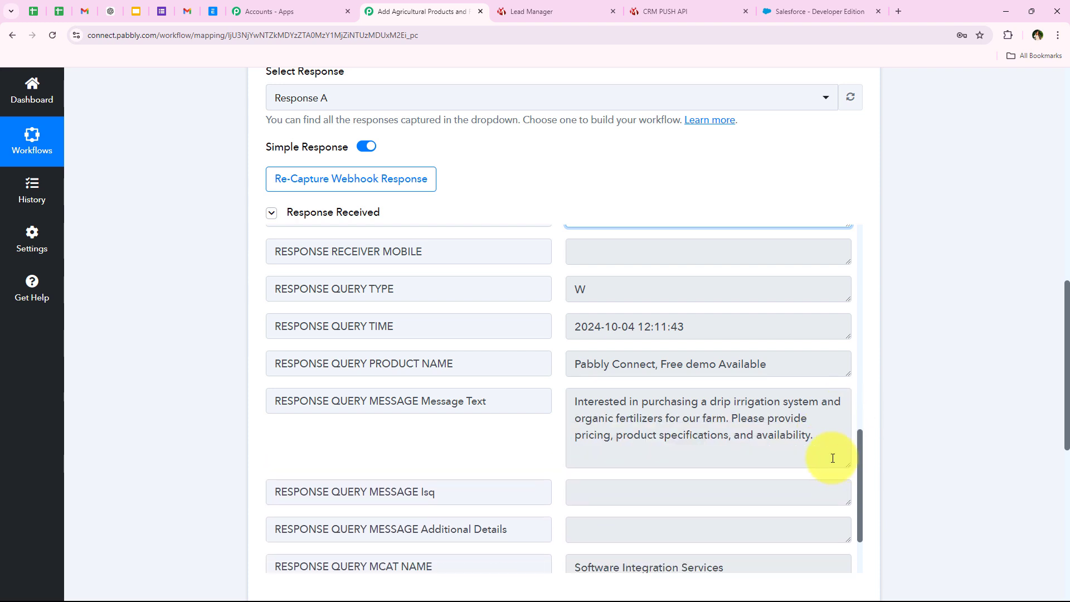
pyautogui.moveTo(575, 401); pyautogui.dragTo(805, 436)
pyautogui.click(805, 436)
pyautogui.scroll(-1, 417, 437)
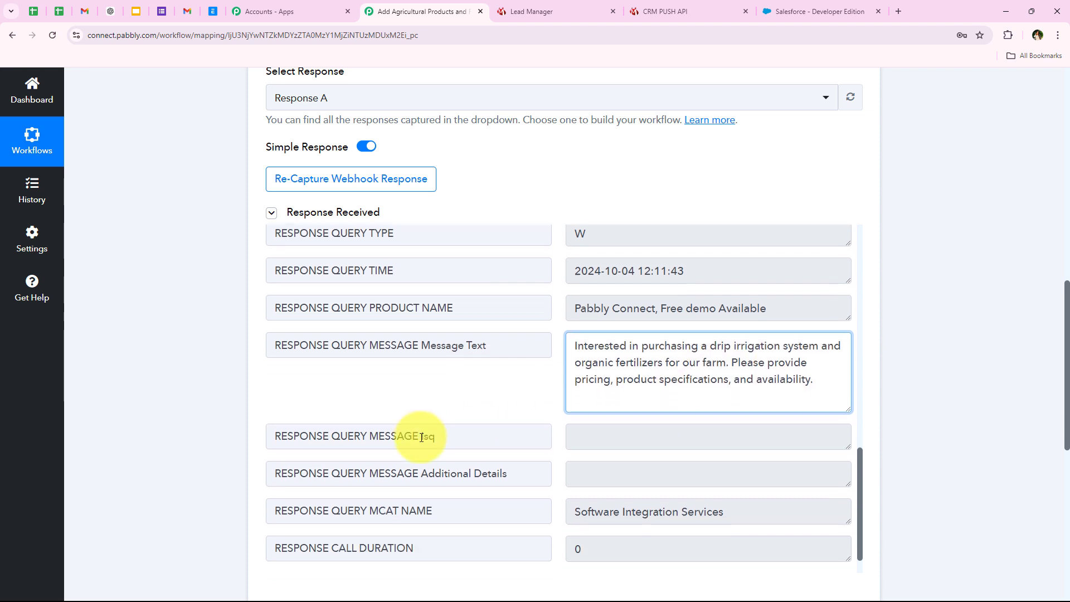
pyautogui.scroll(-1, 313, 390)
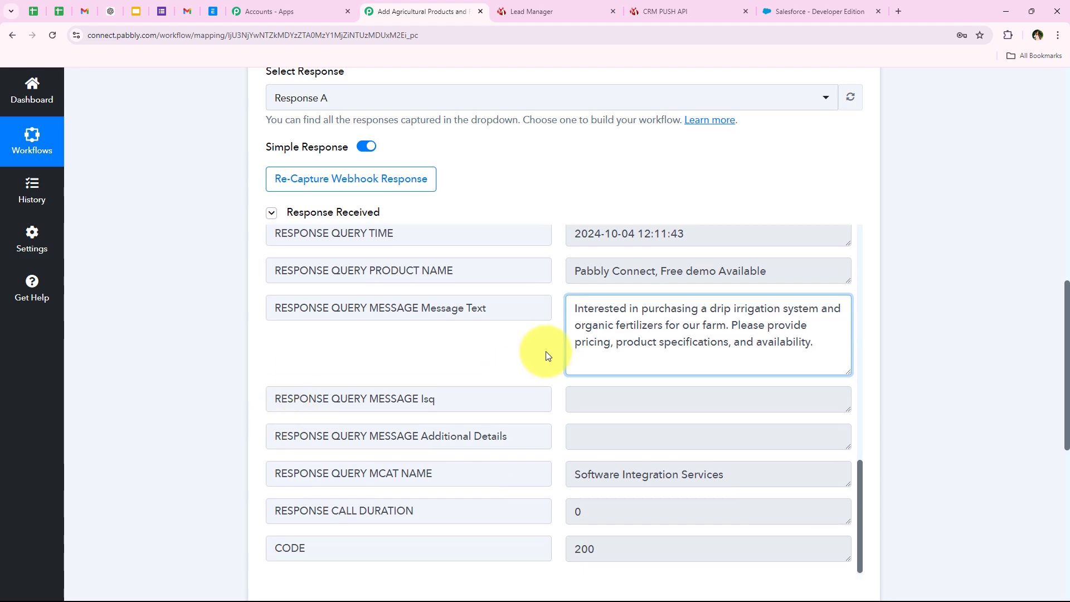
pyautogui.scroll(-2, 411, 343)
pyautogui.middleClick(191, 360)
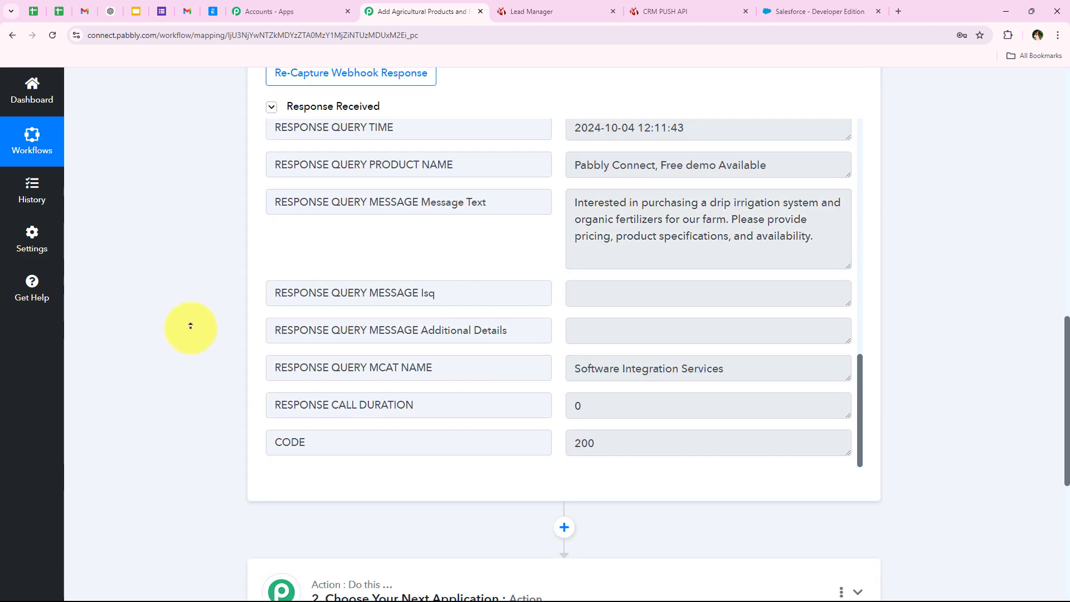
pyautogui.scroll(10, 184, 307)
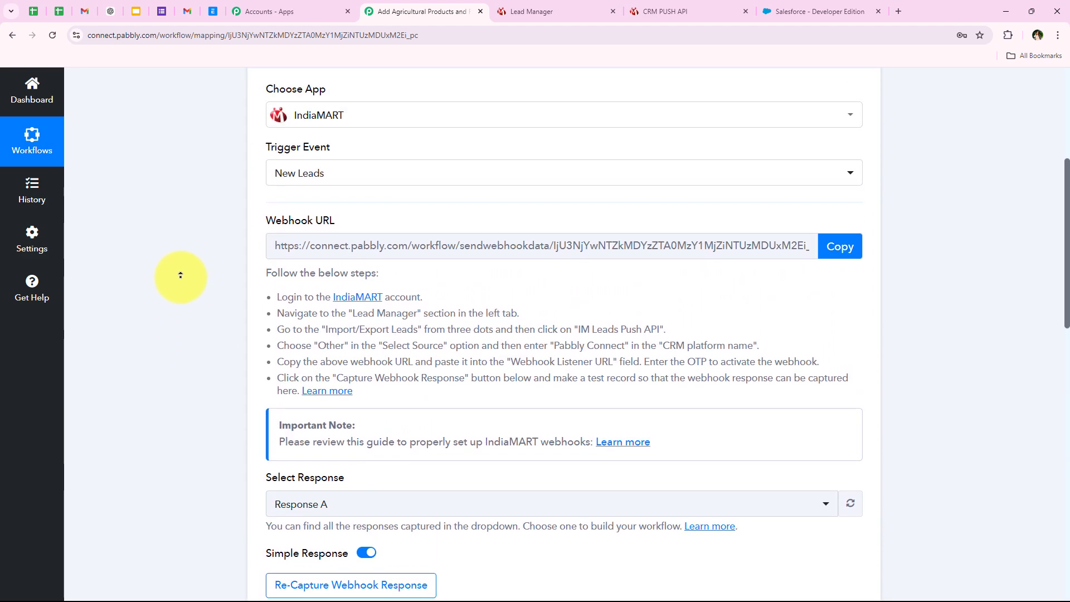
# Step: Stop the page auto-scrolling and collapse the completed IndiaMART New Leads trigger card
pyautogui.middleClick(181, 275)
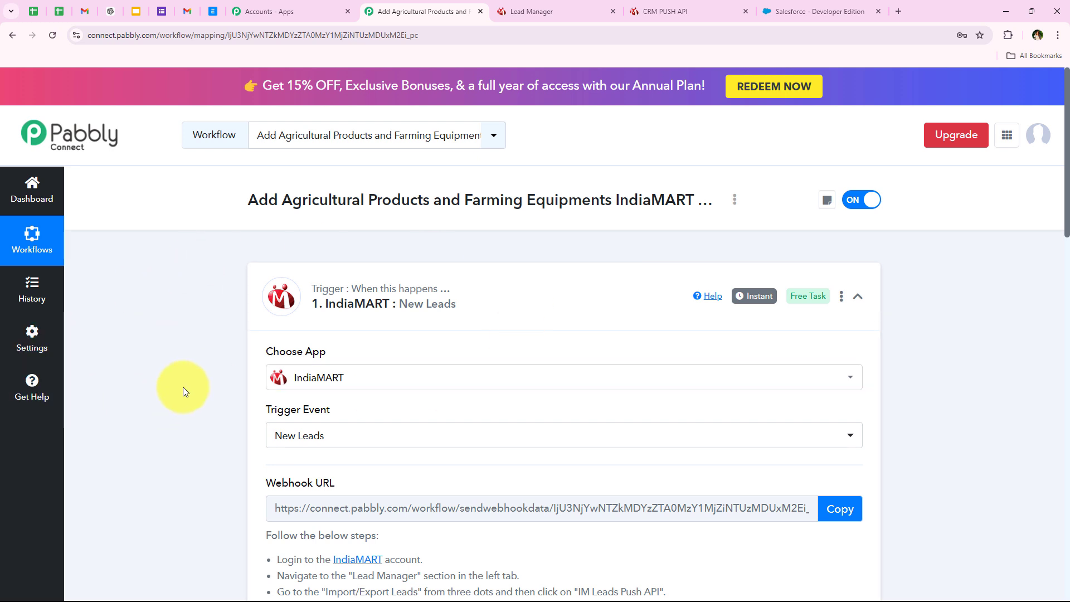
pyautogui.click(526, 299)
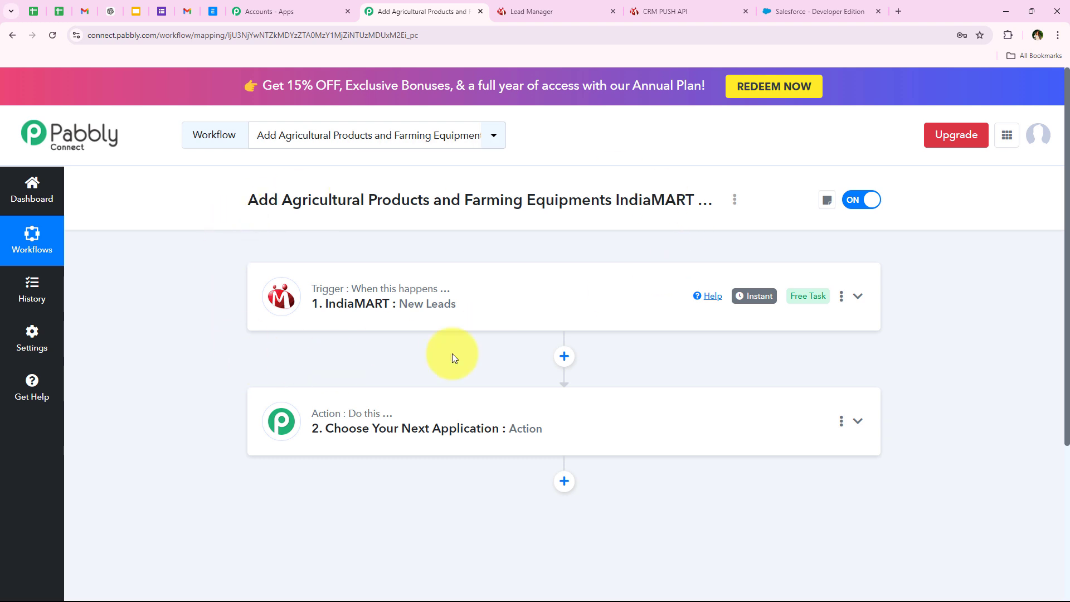
# Step: Search for 'Salesforce' and choose it as the app for step 2
pyautogui.click(354, 413)
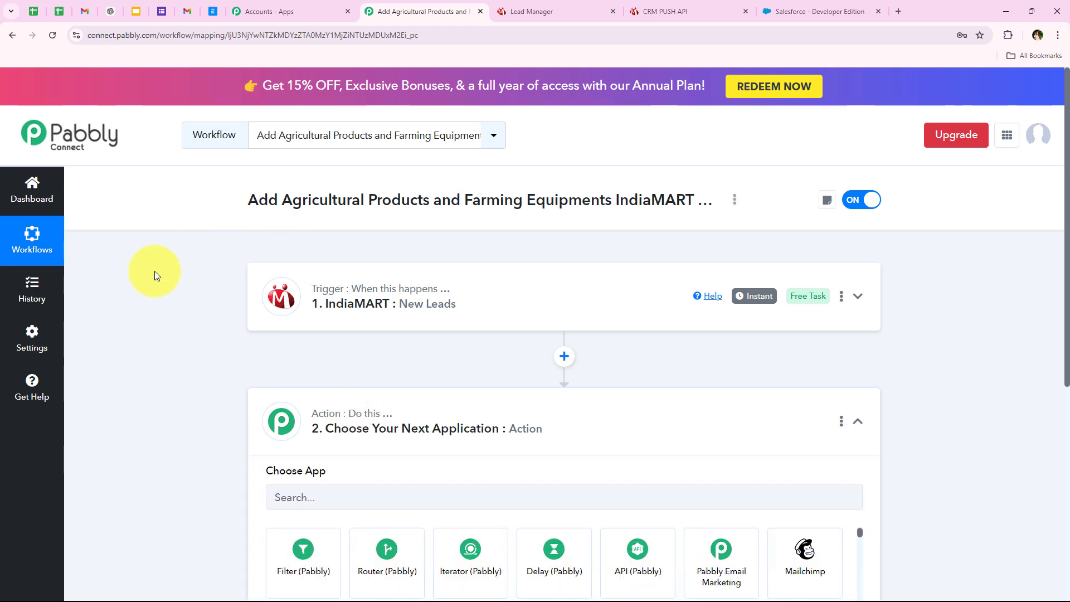
pyautogui.scroll(-2, 301, 320)
pyautogui.click(290, 312)
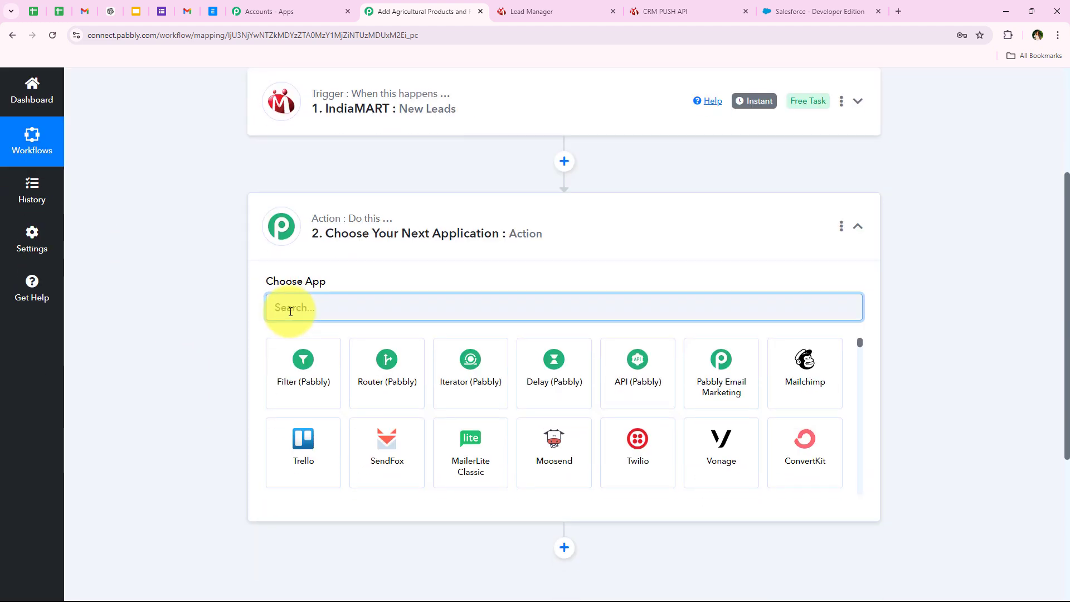
pyautogui.write('Sa')
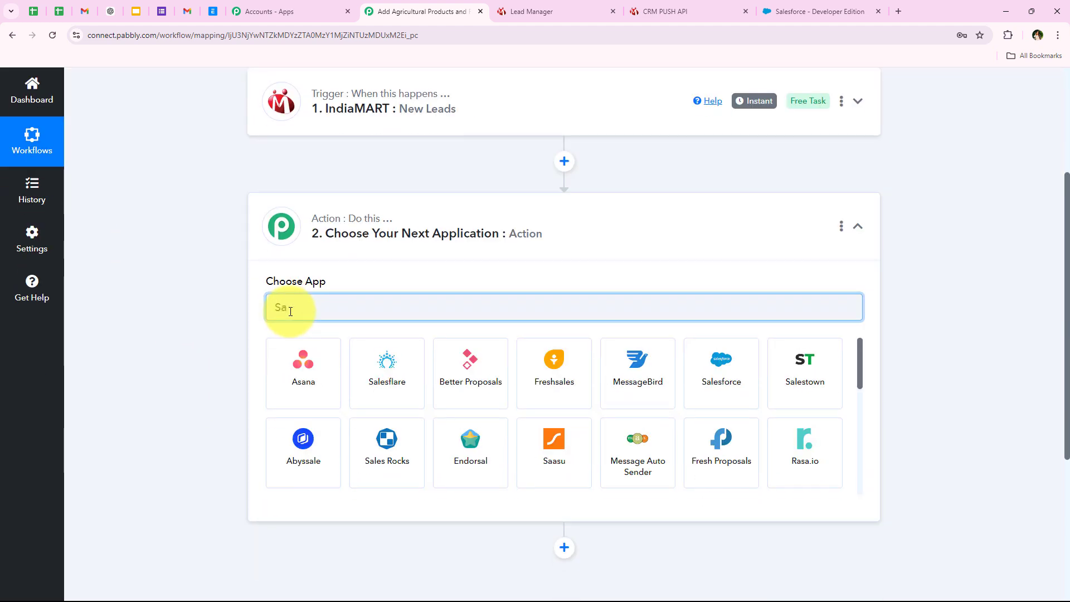
pyautogui.write('lesf')
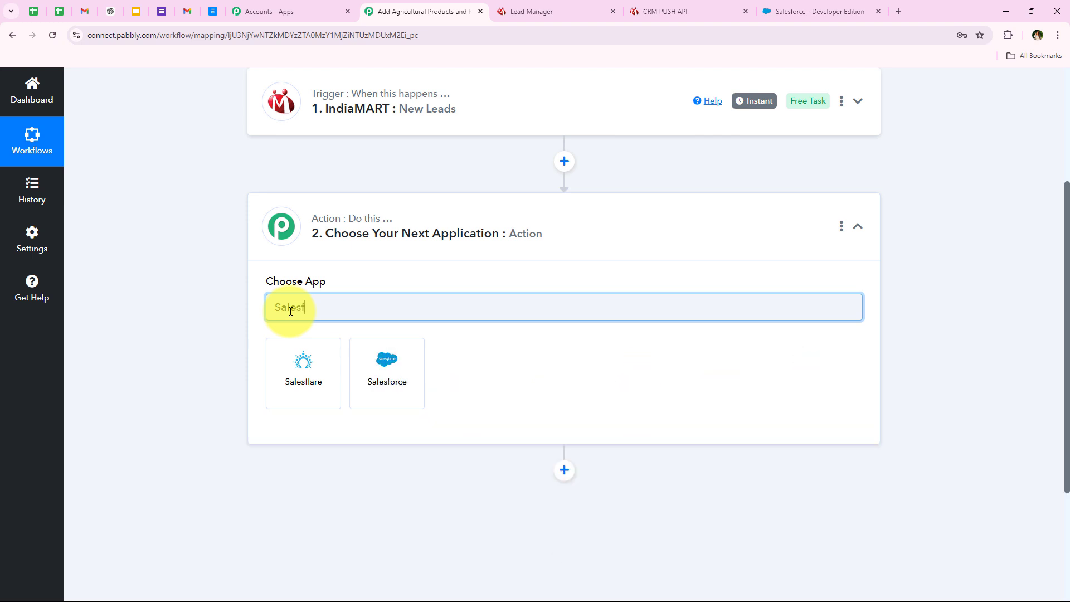
pyautogui.write('orce')
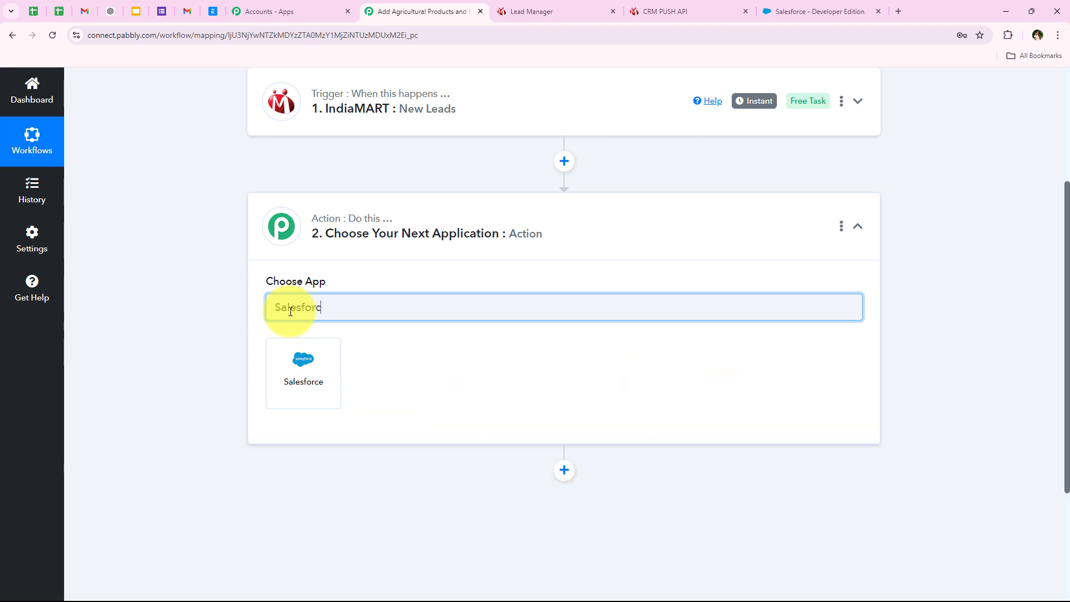
pyautogui.click(285, 357)
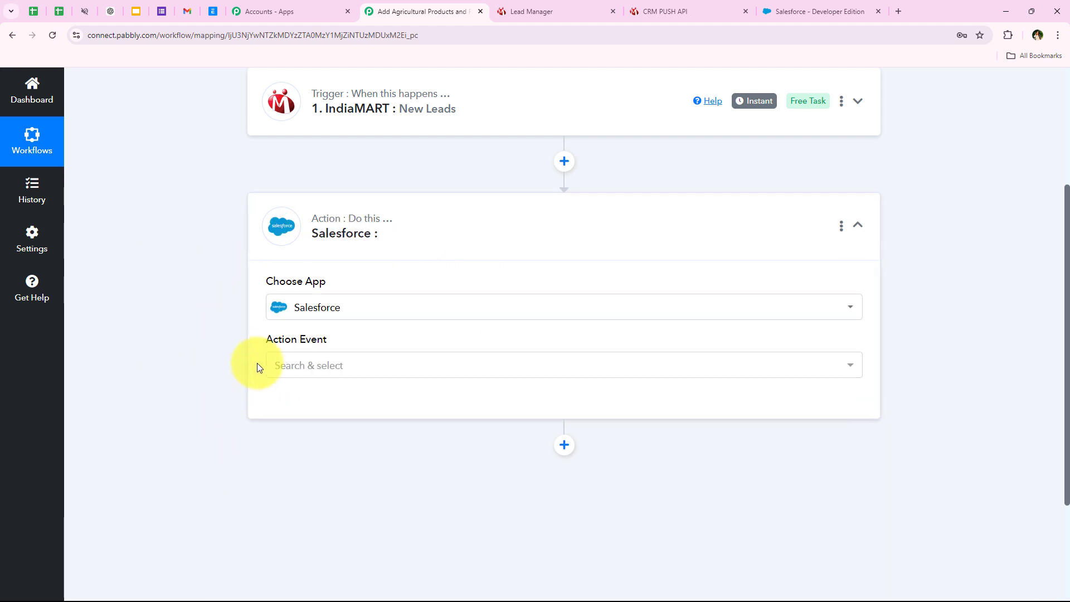
# Step: Set the Salesforce action event to Create Lead and begin connecting an account
pyautogui.click(306, 365)
pyautogui.scroll(-8, 387, 249)
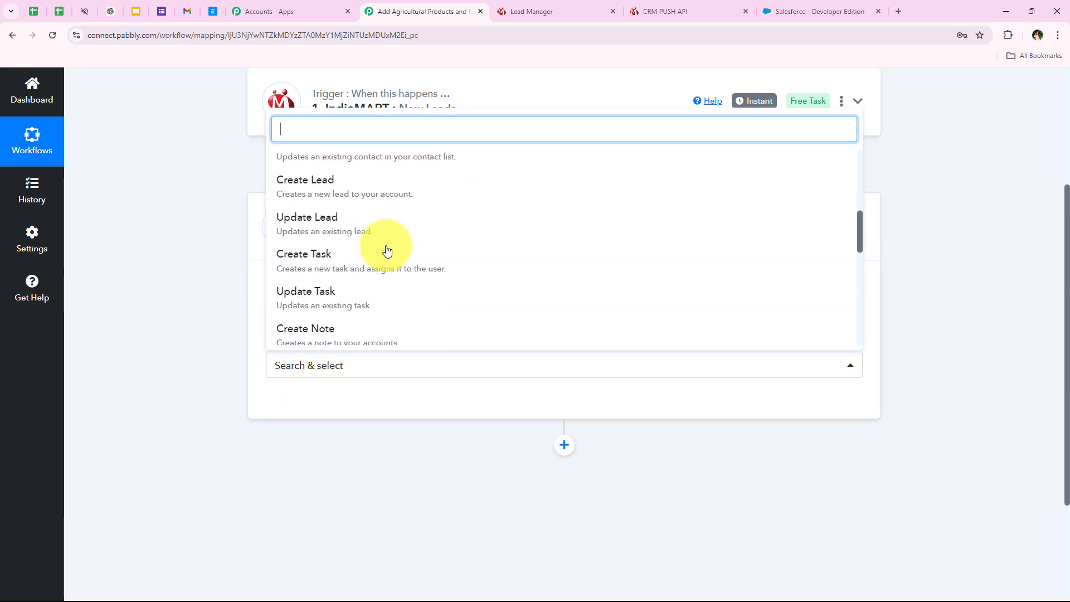
pyautogui.scroll(3, 346, 270)
pyautogui.scroll(3, 344, 262)
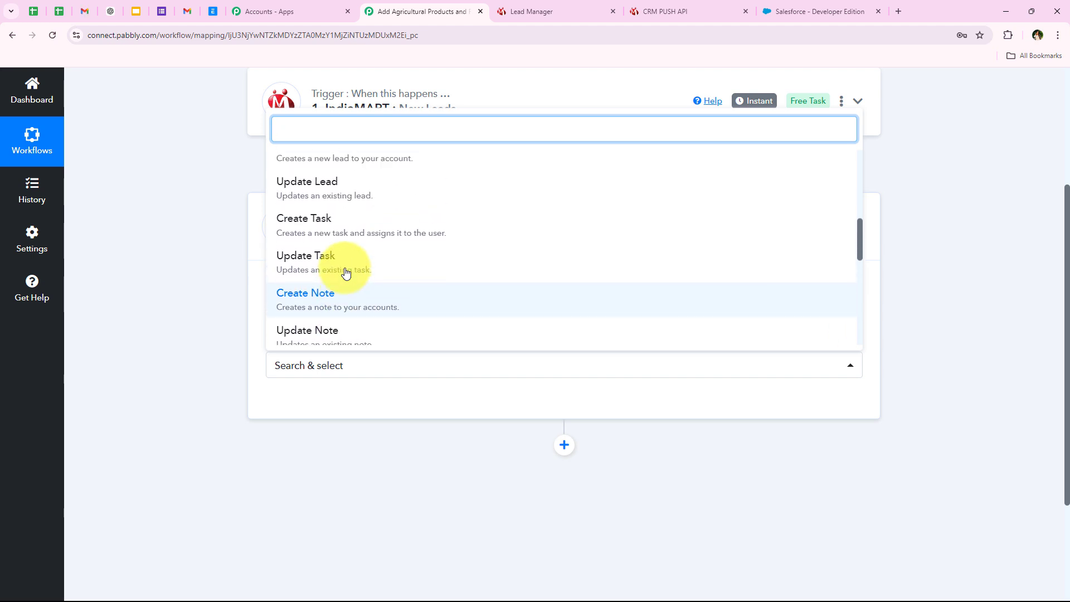
pyautogui.click(344, 244)
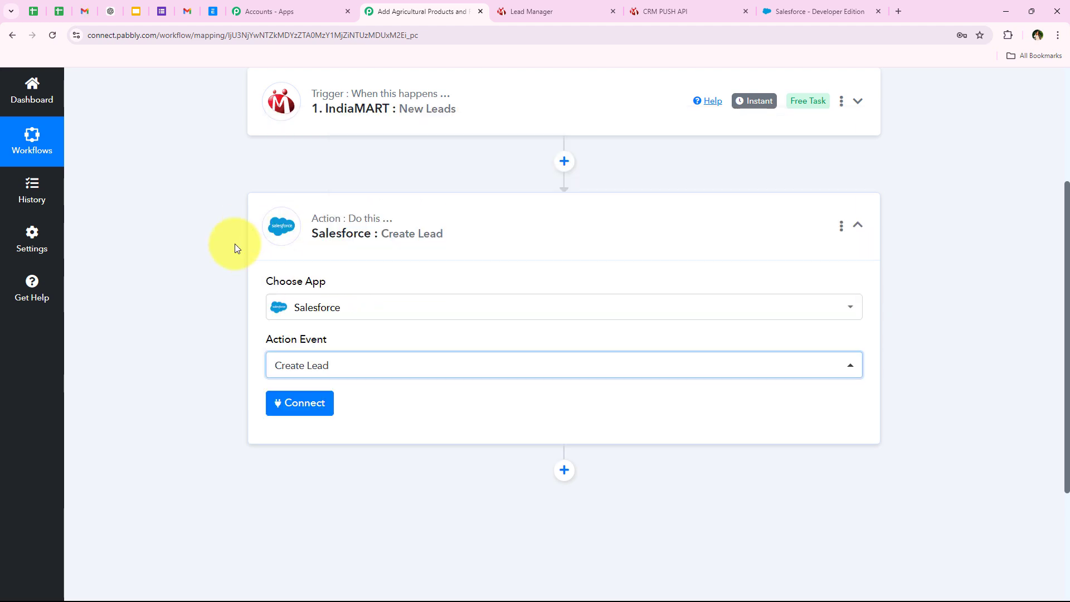
pyautogui.click(284, 400)
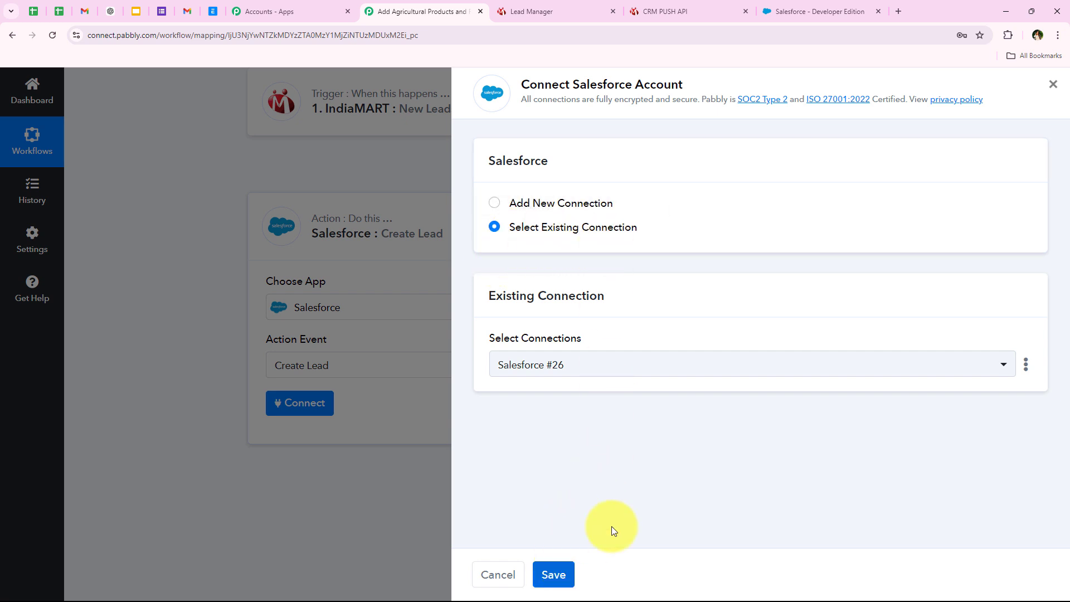
# Step: Add a new Salesforce connection and allow Pabbly access in the Salesforce authorization popup
pyautogui.click(553, 201)
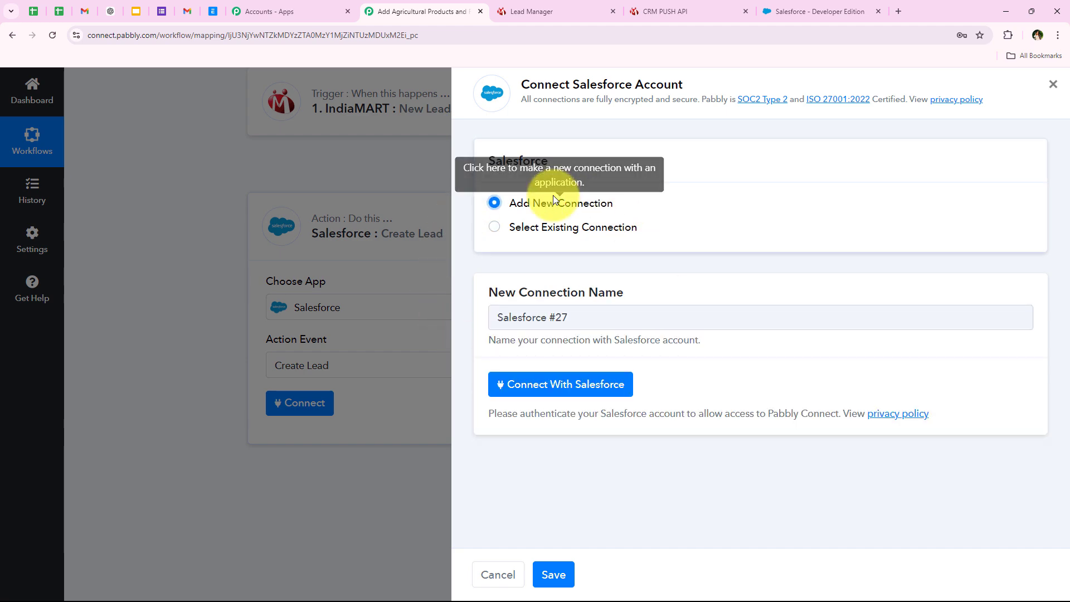
pyautogui.click(554, 393)
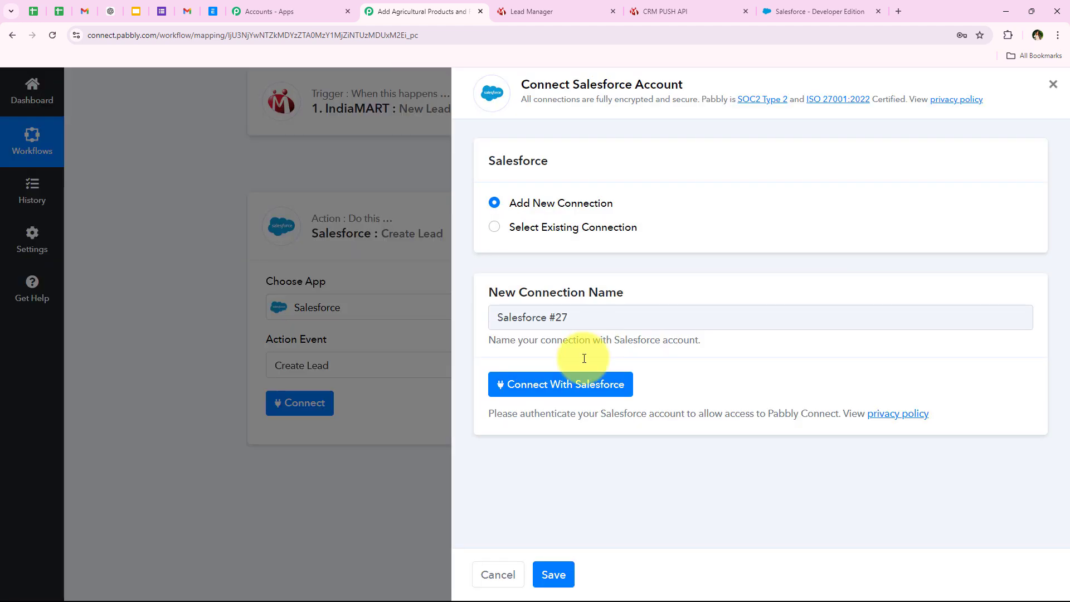
pyautogui.moveTo(198, 370); pyautogui.dragTo(173, 579)
pyautogui.scroll(-7, 437, 306)
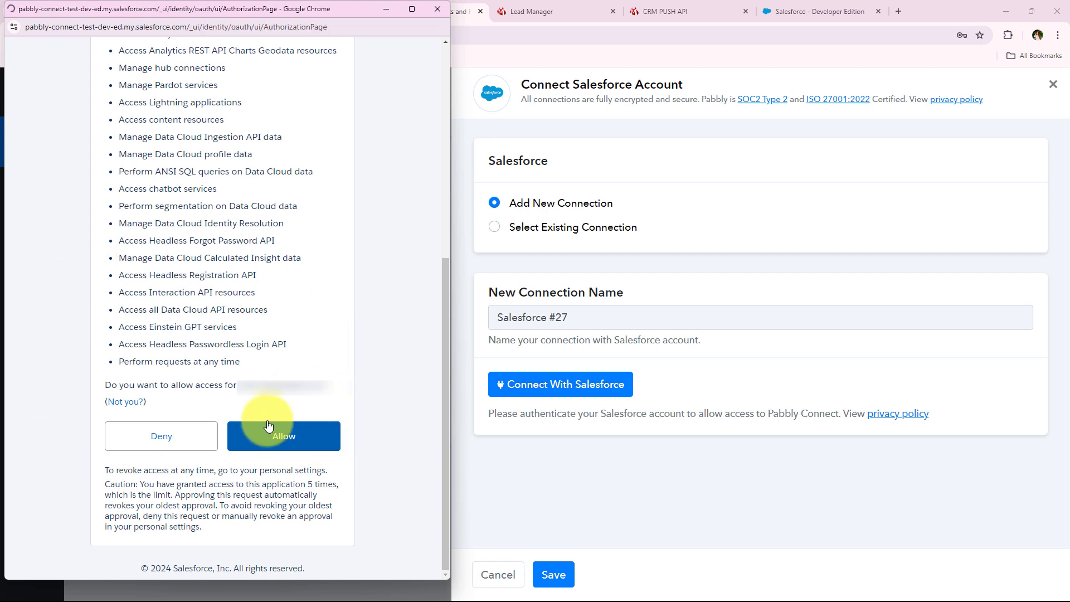
pyautogui.click(280, 436)
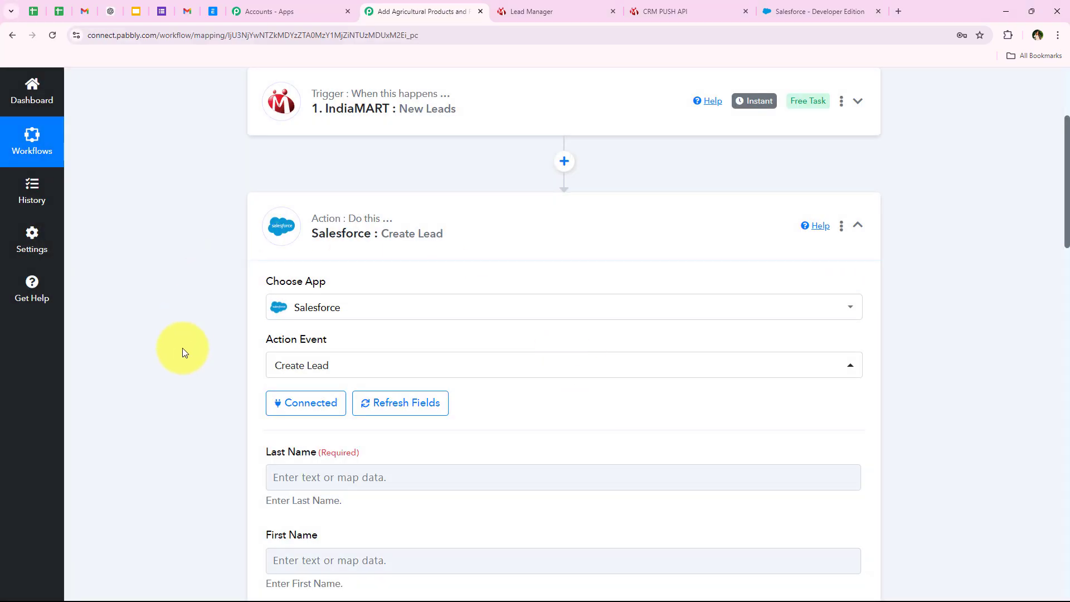
# Step: Review the Last Name, First Name and Title fields, then bring up lead data for Last Name
pyautogui.scroll(-3, 182, 349)
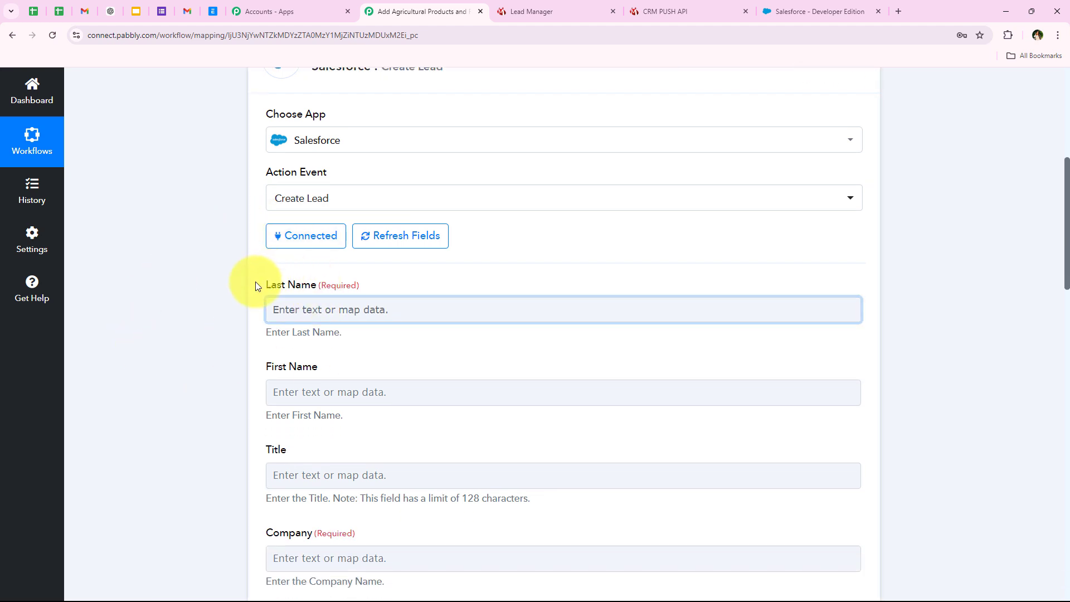
pyautogui.moveTo(252, 285); pyautogui.dragTo(316, 285)
pyautogui.moveTo(261, 365); pyautogui.dragTo(318, 367)
pyautogui.moveTo(261, 450); pyautogui.dragTo(290, 451)
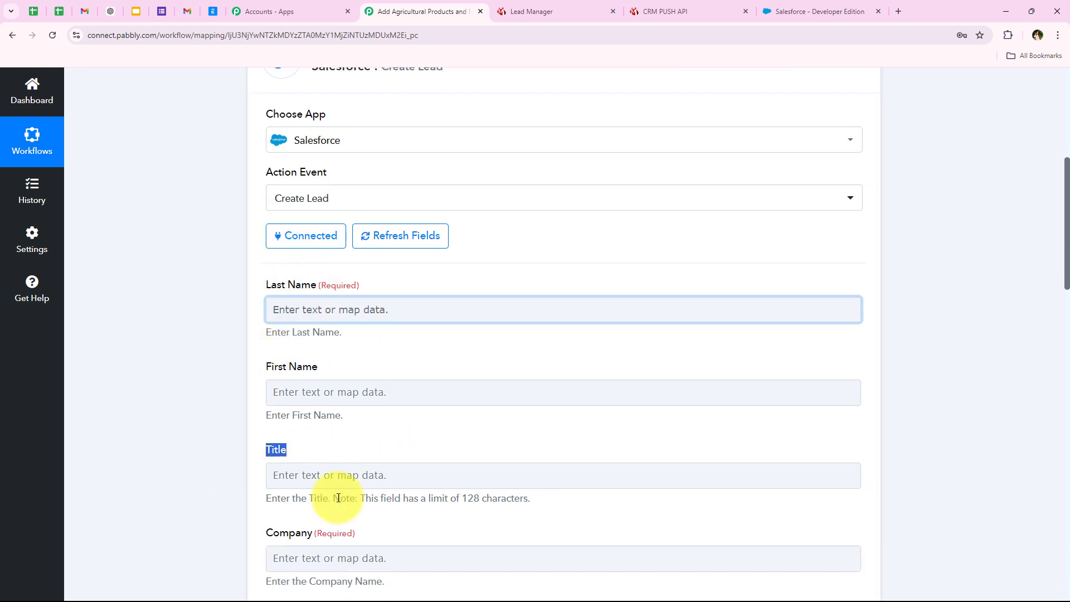
pyautogui.moveTo(426, 524); pyautogui.dragTo(466, 496)
pyautogui.click(326, 429)
pyautogui.scroll(-1, 326, 430)
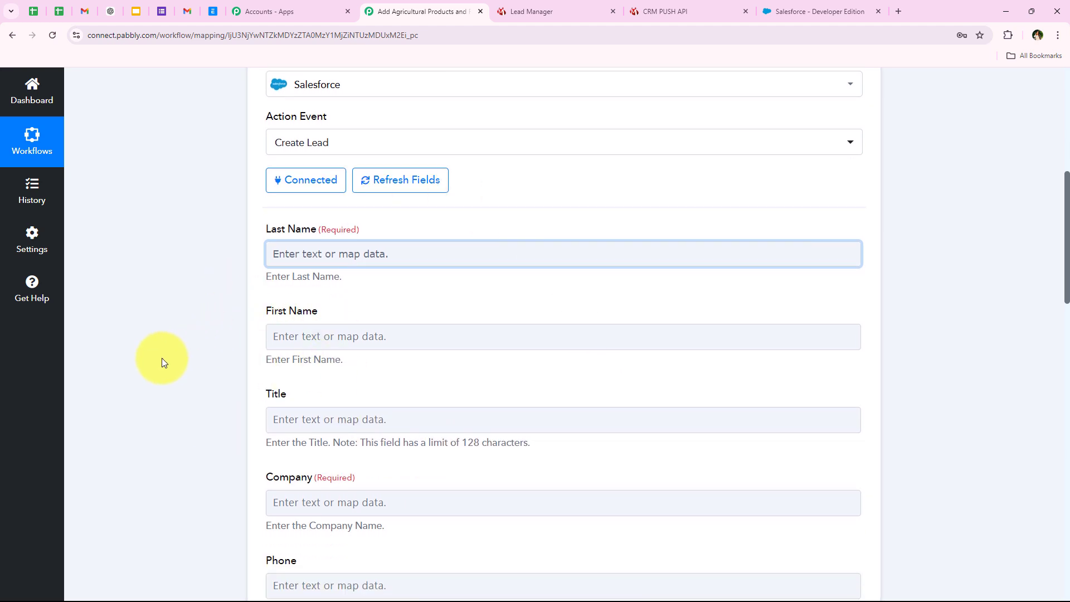
pyautogui.scroll(-1, 161, 358)
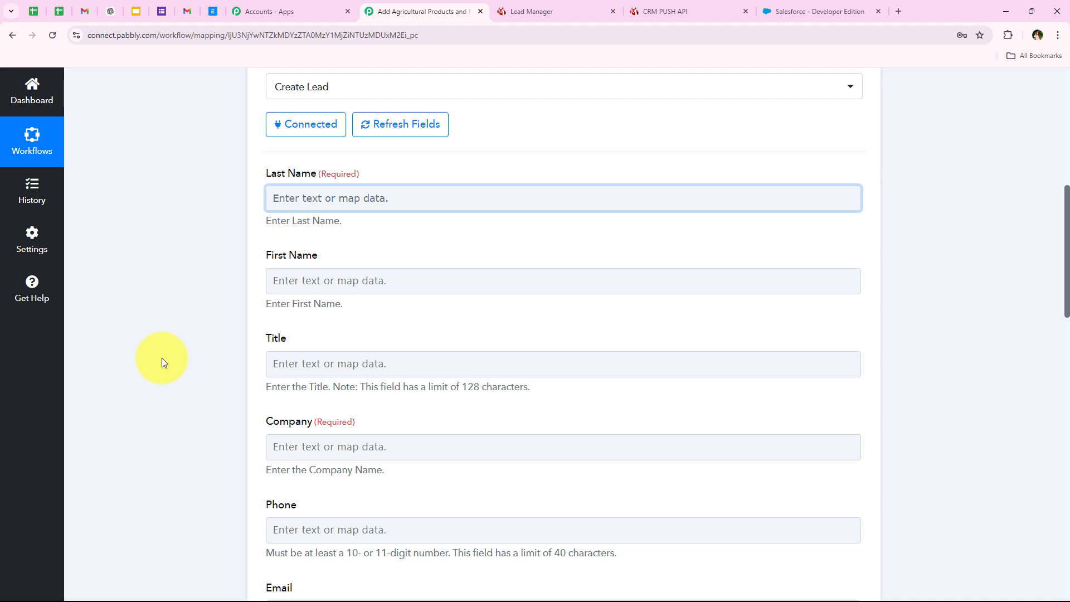
pyautogui.click(279, 195)
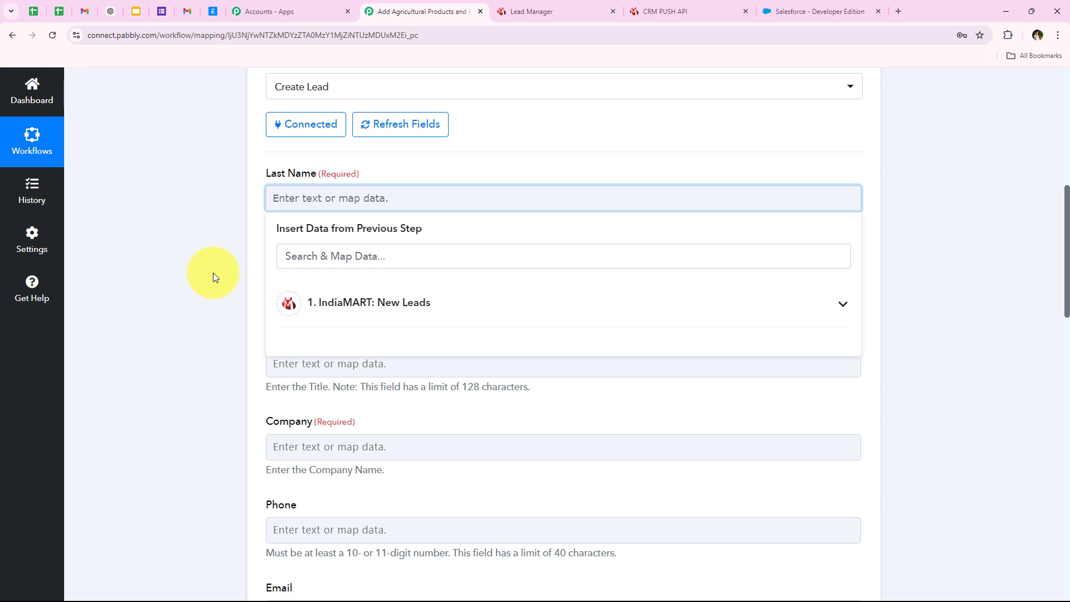
pyautogui.click(174, 299)
pyautogui.moveTo(264, 173); pyautogui.dragTo(318, 178)
pyautogui.click(321, 199)
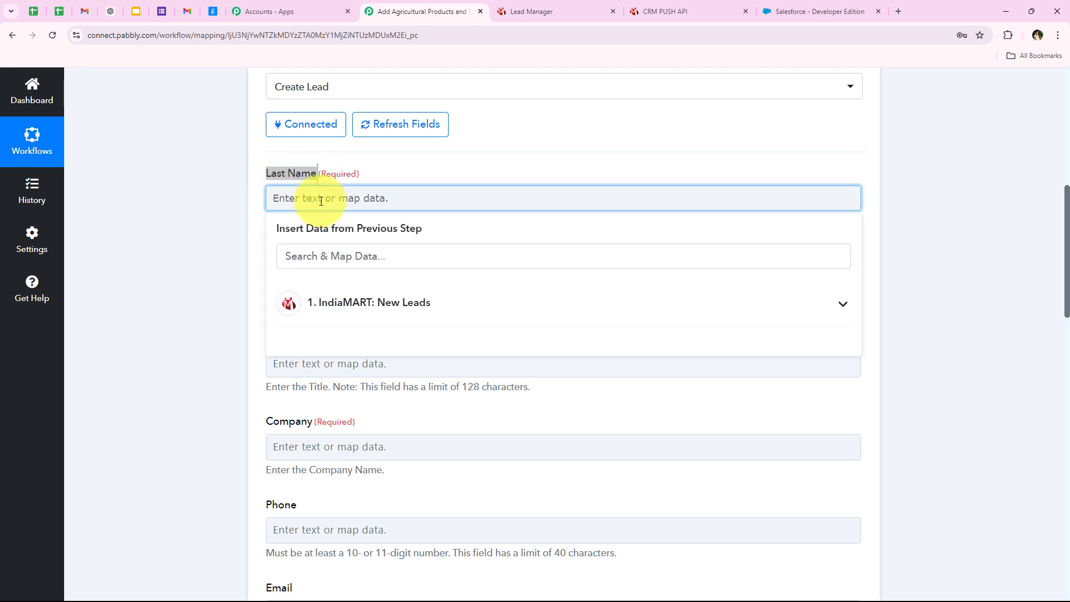
pyautogui.write('Lead')
pyautogui.doubleClick(318, 203)
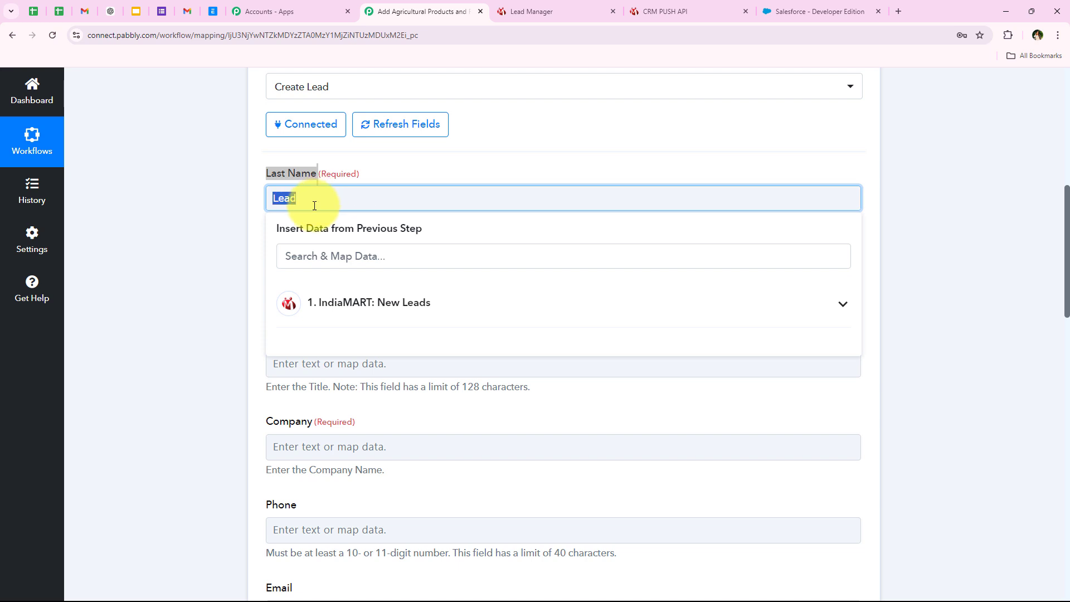
pyautogui.click(326, 305)
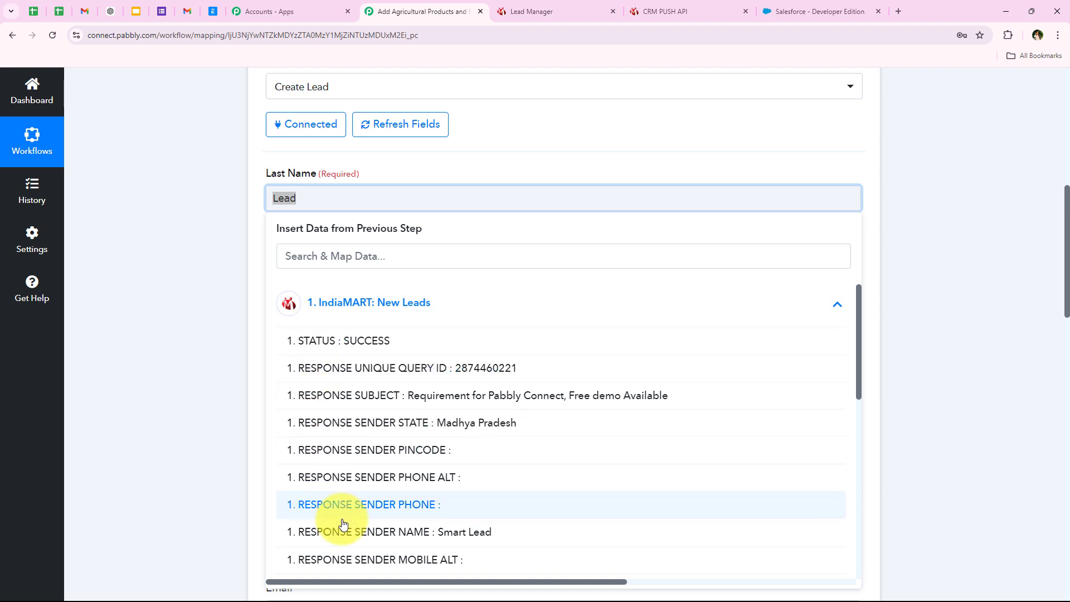
pyautogui.click(542, 531)
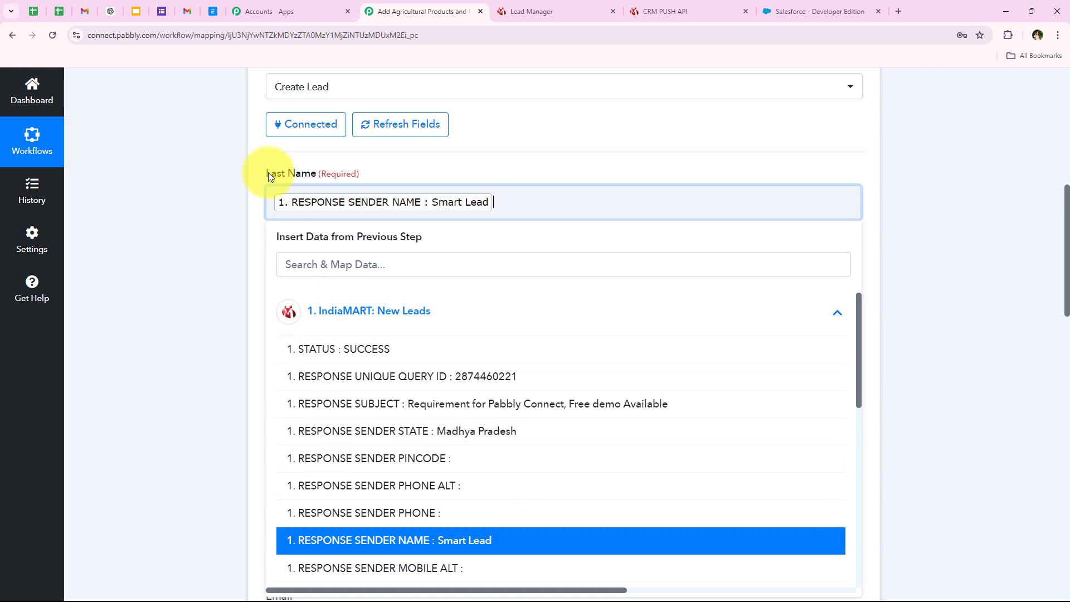
pyautogui.click(204, 147)
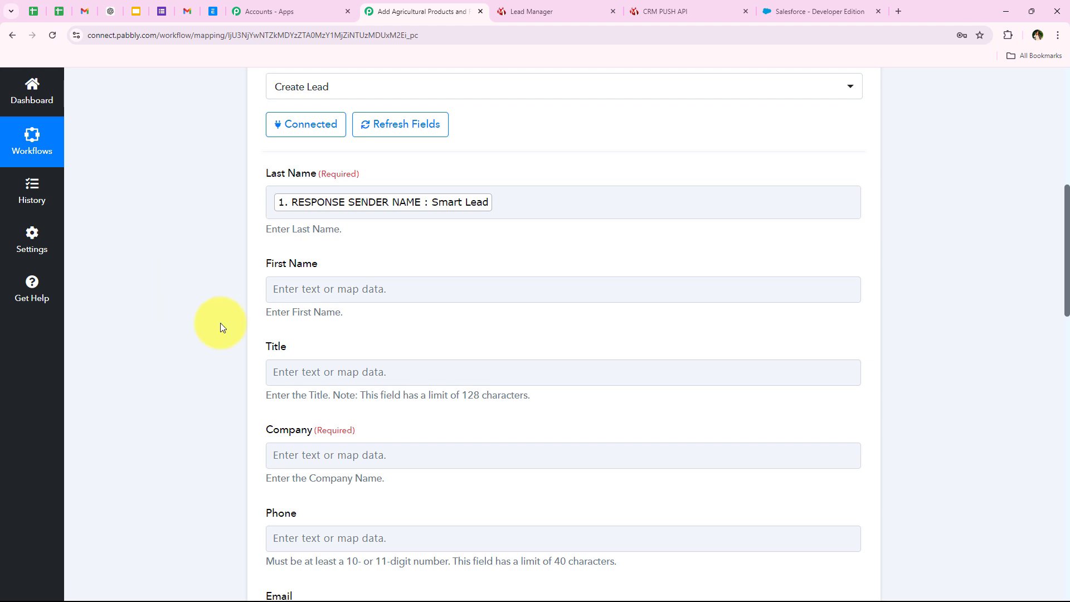
pyautogui.moveTo(264, 178); pyautogui.dragTo(289, 179)
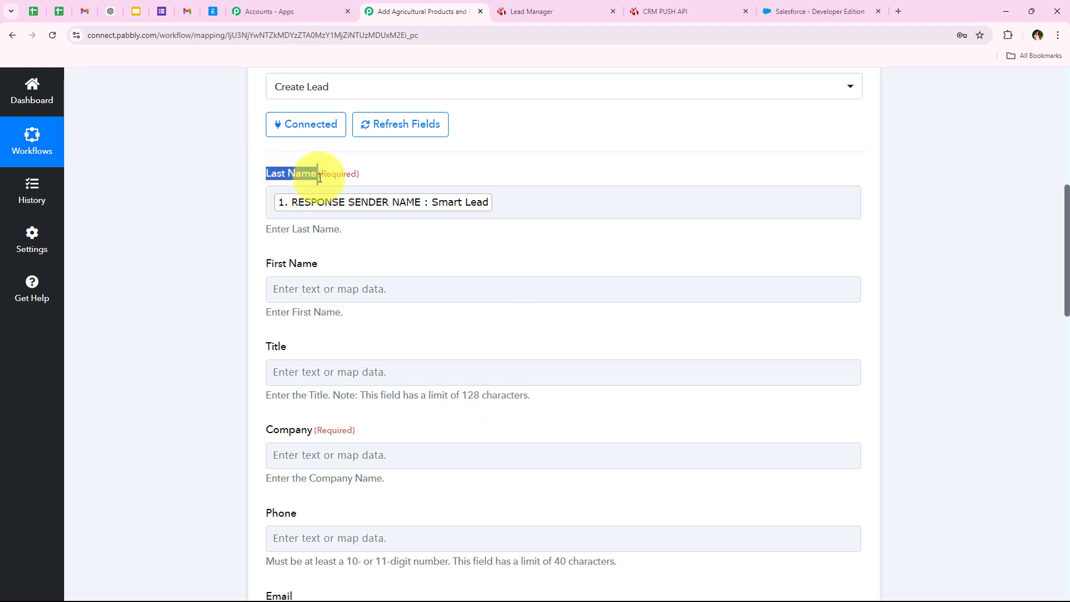
pyautogui.click(491, 180)
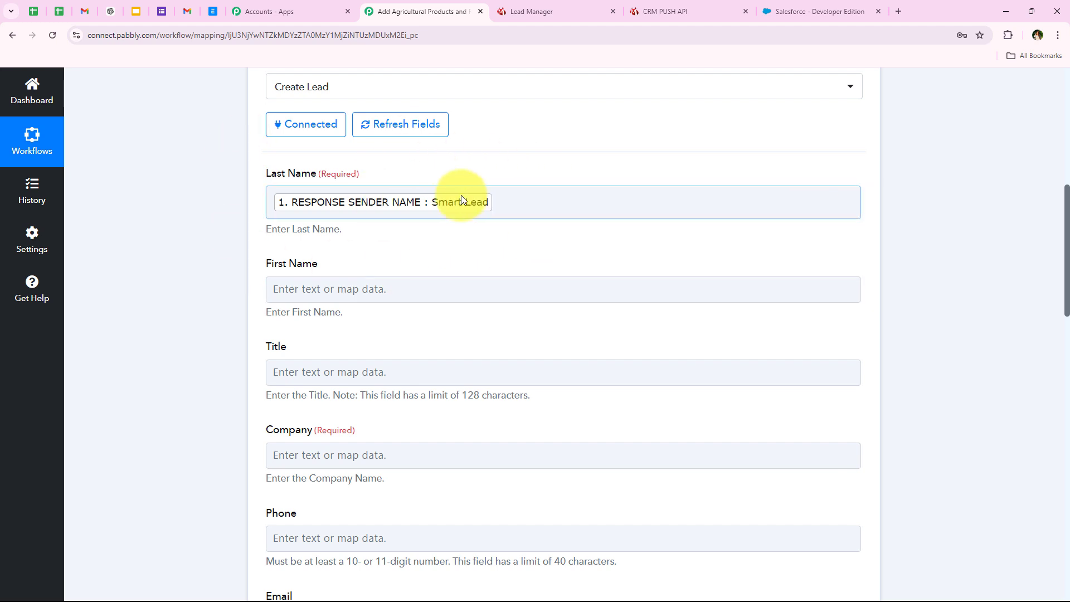
pyautogui.click(539, 211)
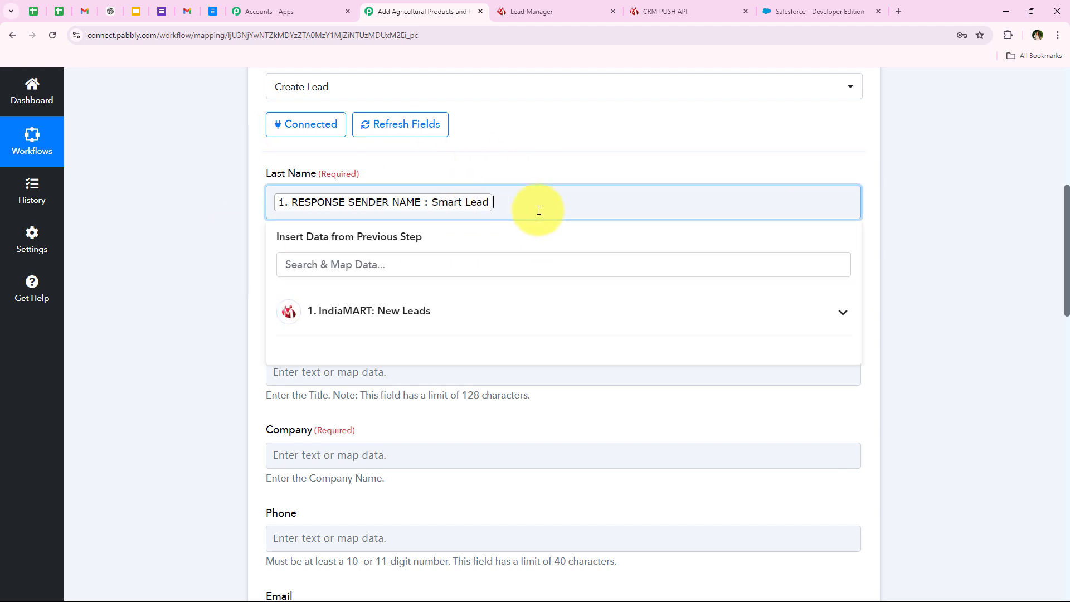
pyautogui.press('BackSpace')
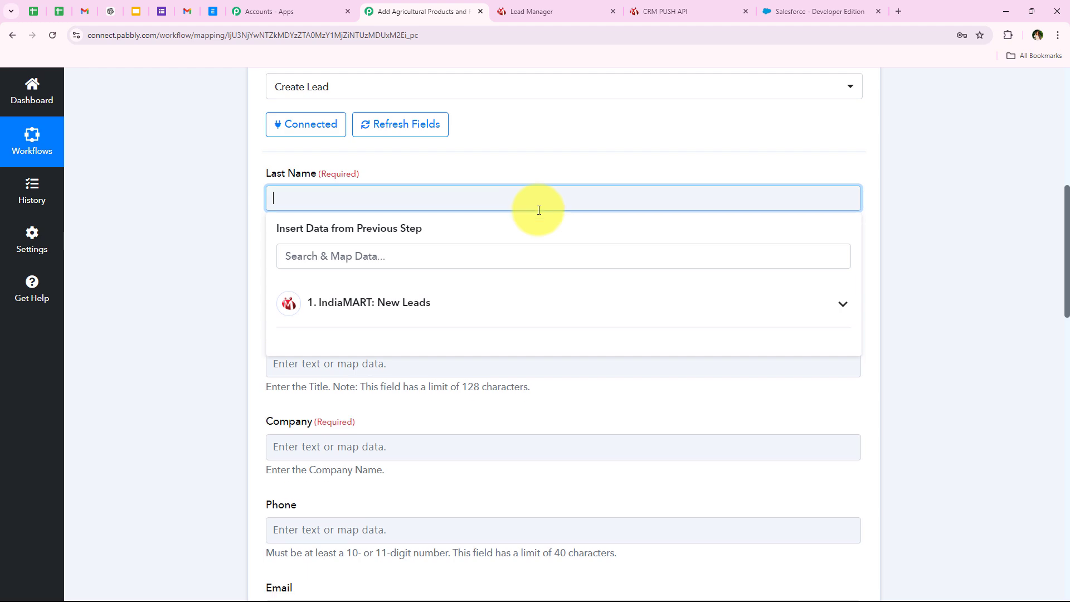
pyautogui.click(197, 310)
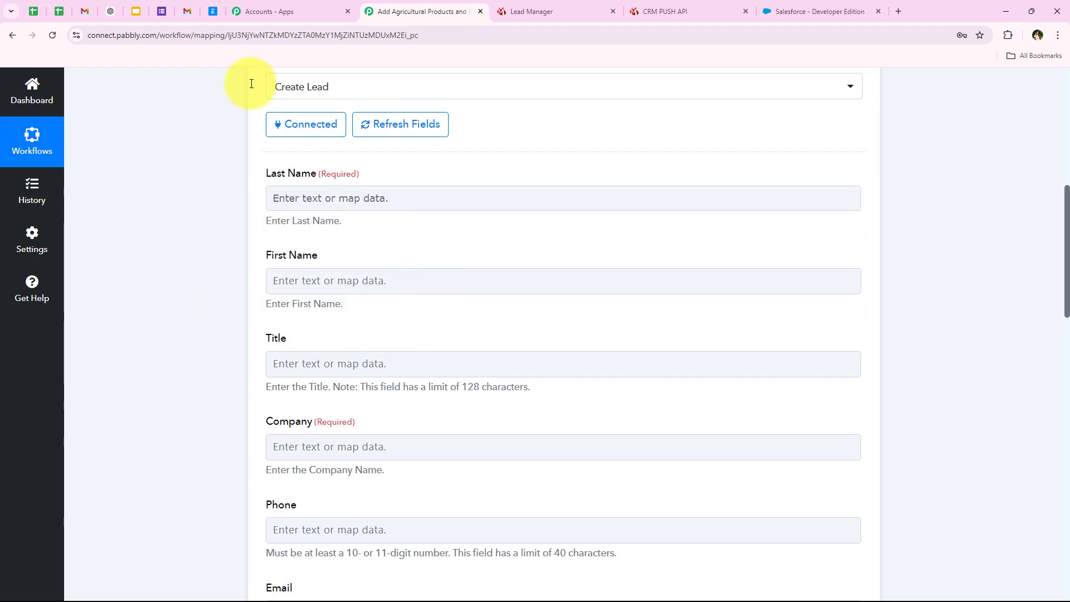
pyautogui.scroll(4, 385, 284)
pyautogui.scroll(5, 393, 288)
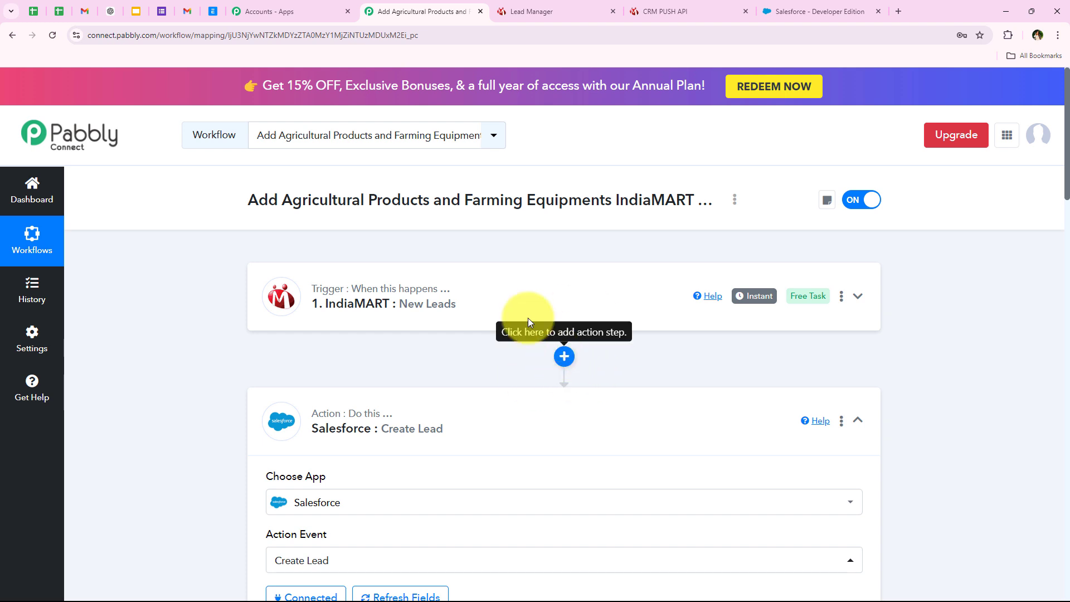
# Step: Insert a connected Text Formatter (Pabbly) Split Text step before Salesforce Create Lead
pyautogui.click(564, 356)
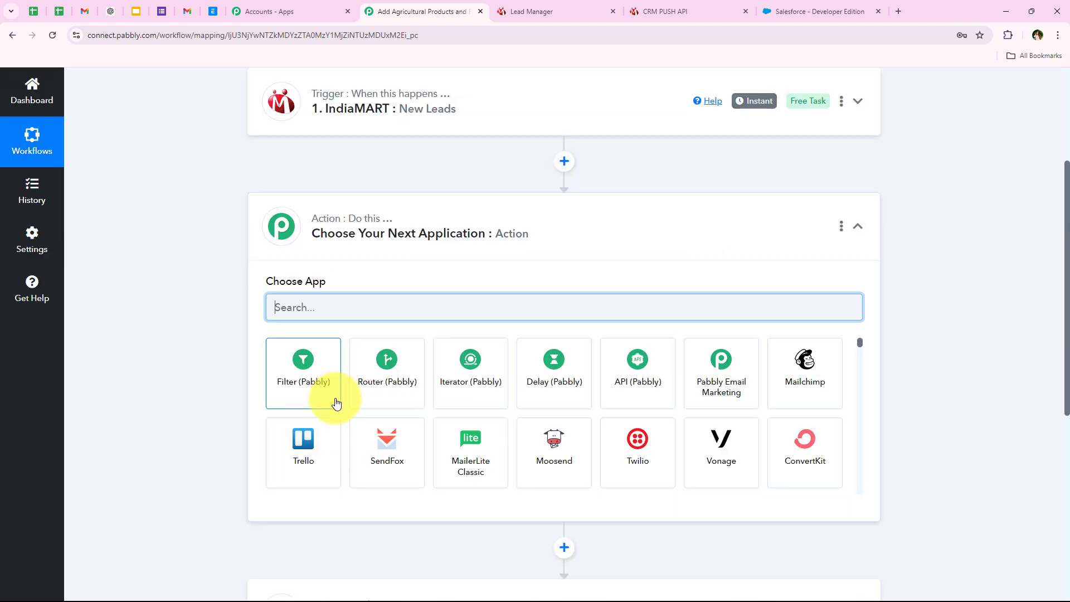
pyautogui.write('Text')
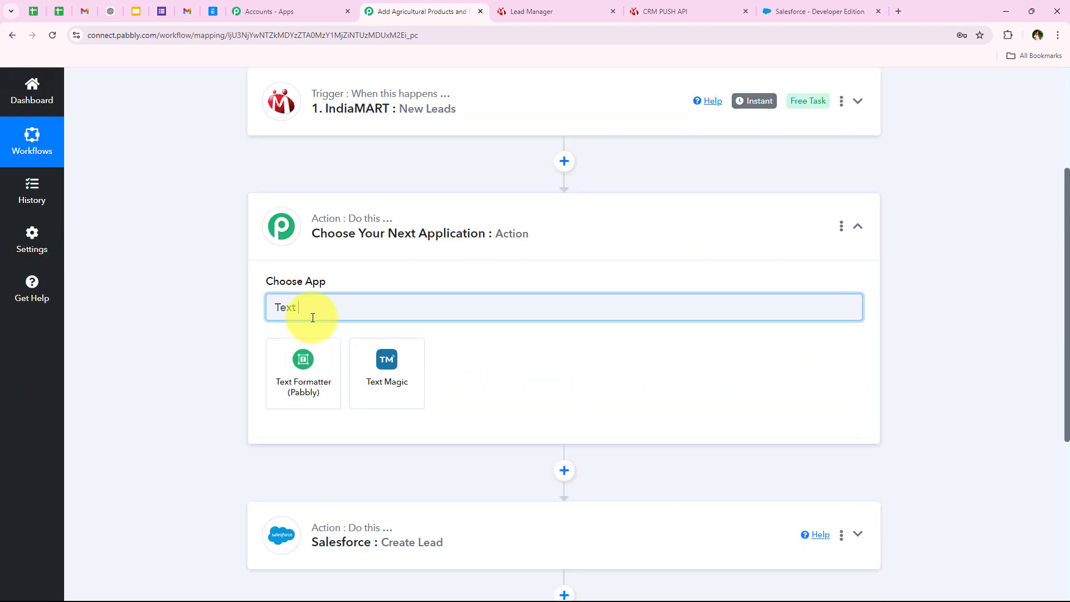
pyautogui.click(302, 349)
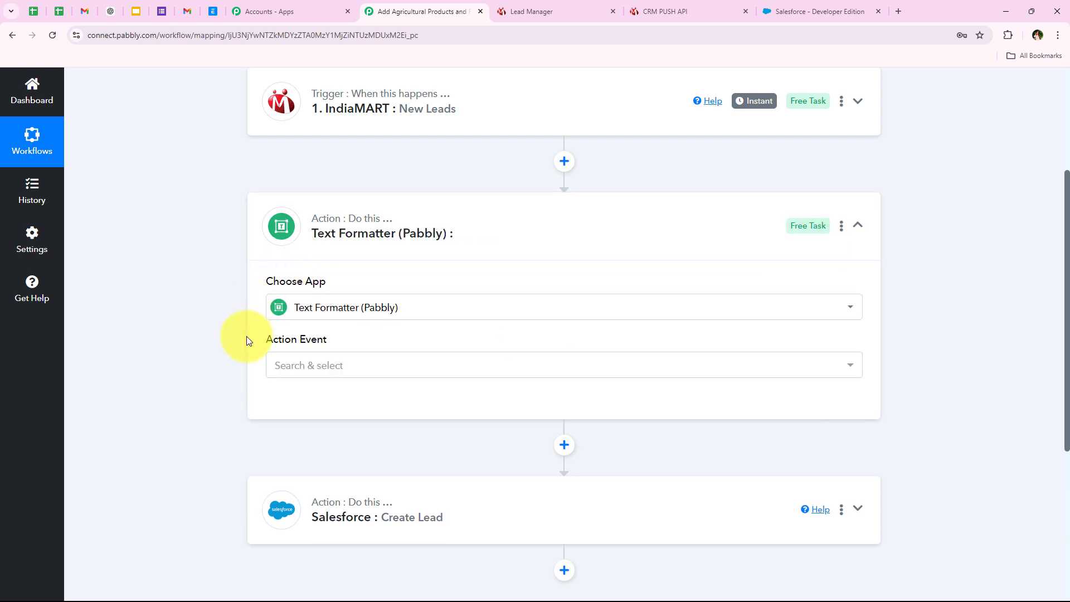
pyautogui.click(283, 367)
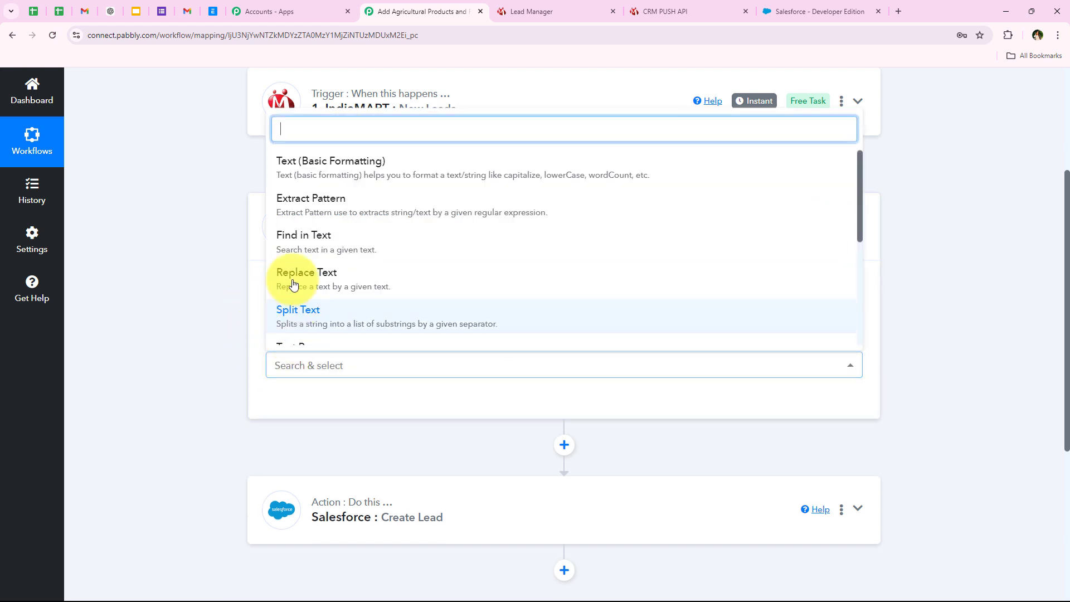
pyautogui.click(297, 316)
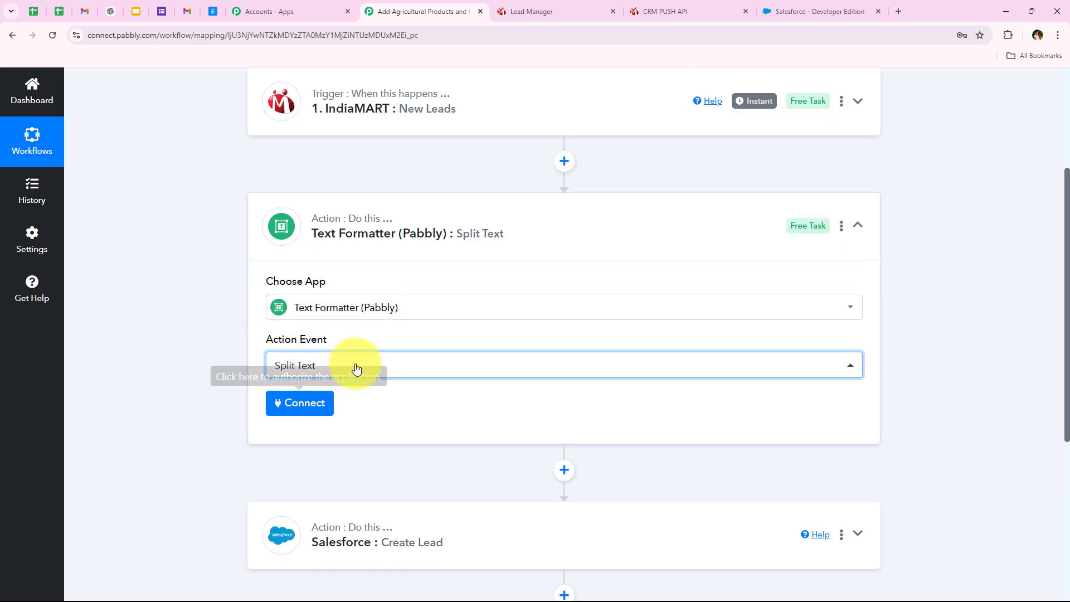
pyautogui.click(300, 402)
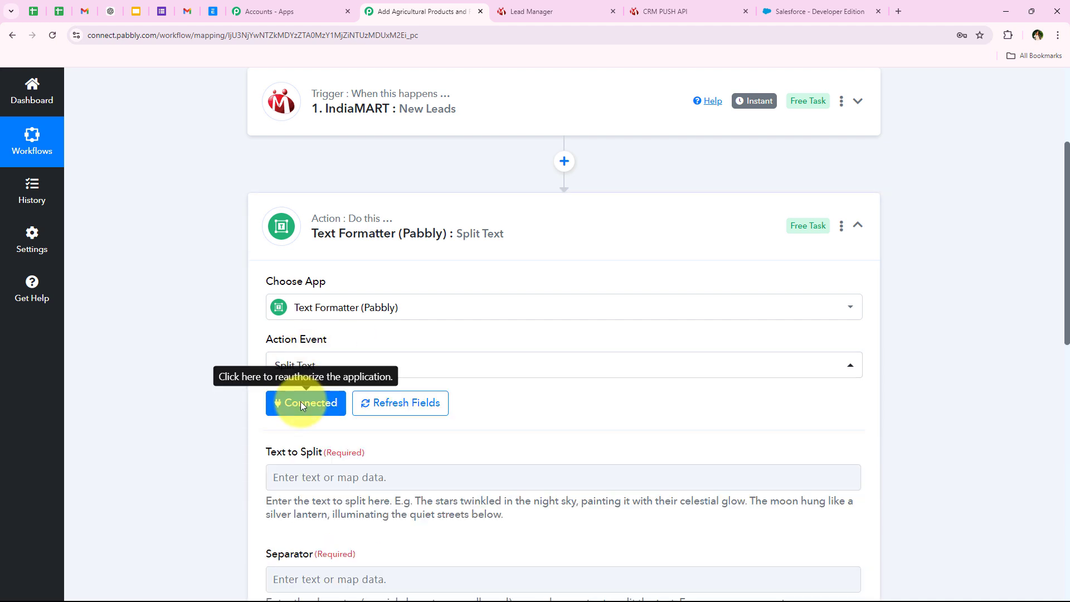
pyautogui.scroll(-3, 284, 399)
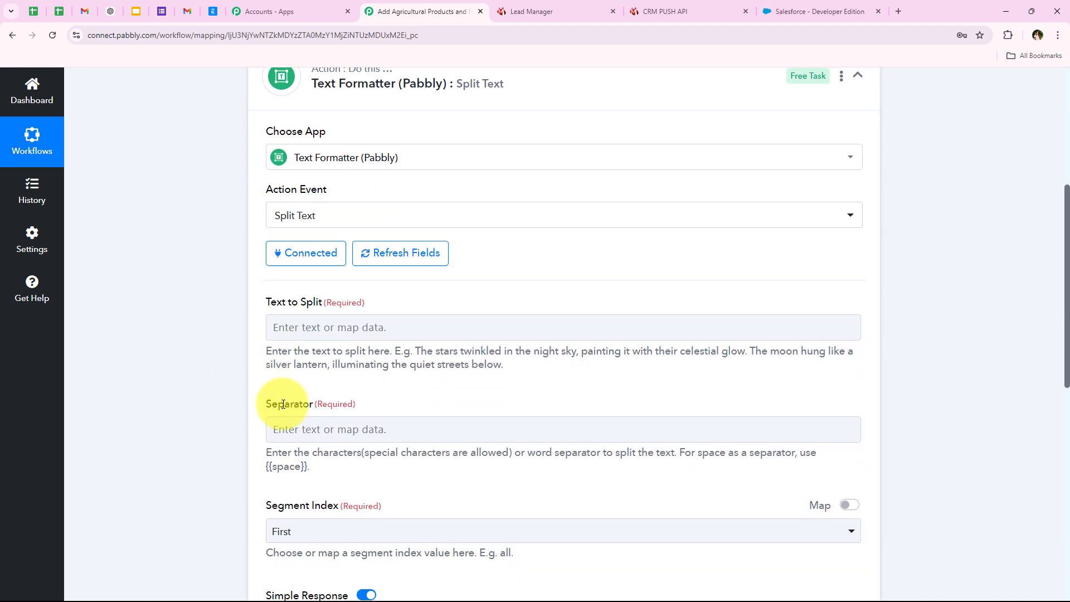
pyautogui.scroll(-1, 195, 397)
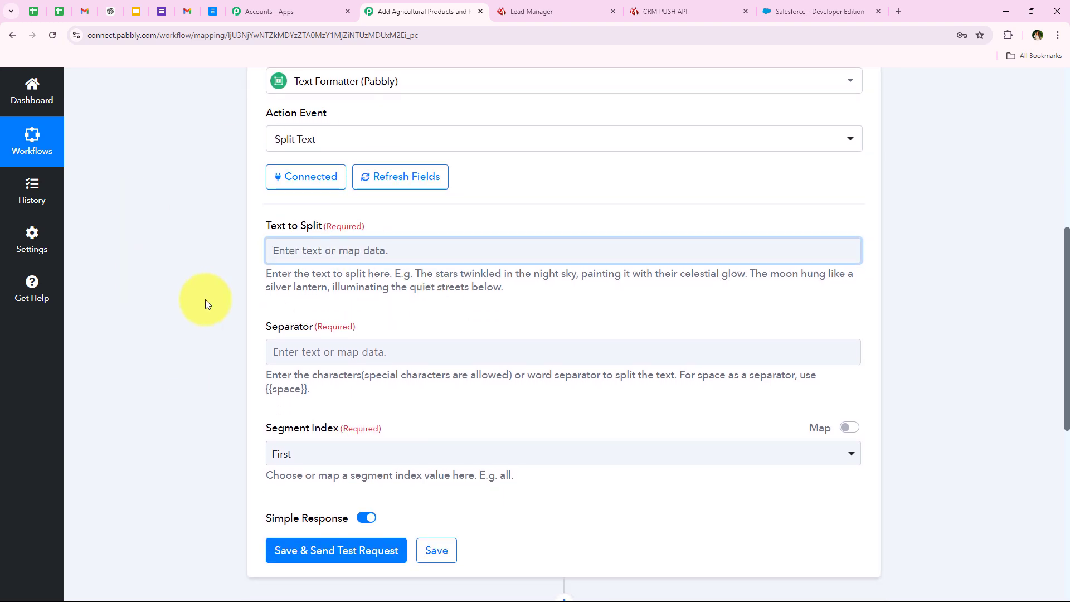
pyautogui.scroll(-1, 205, 301)
# Step: Map the IndiaMART sender's name into the Text to Split field
pyautogui.click(306, 202)
pyautogui.click(340, 308)
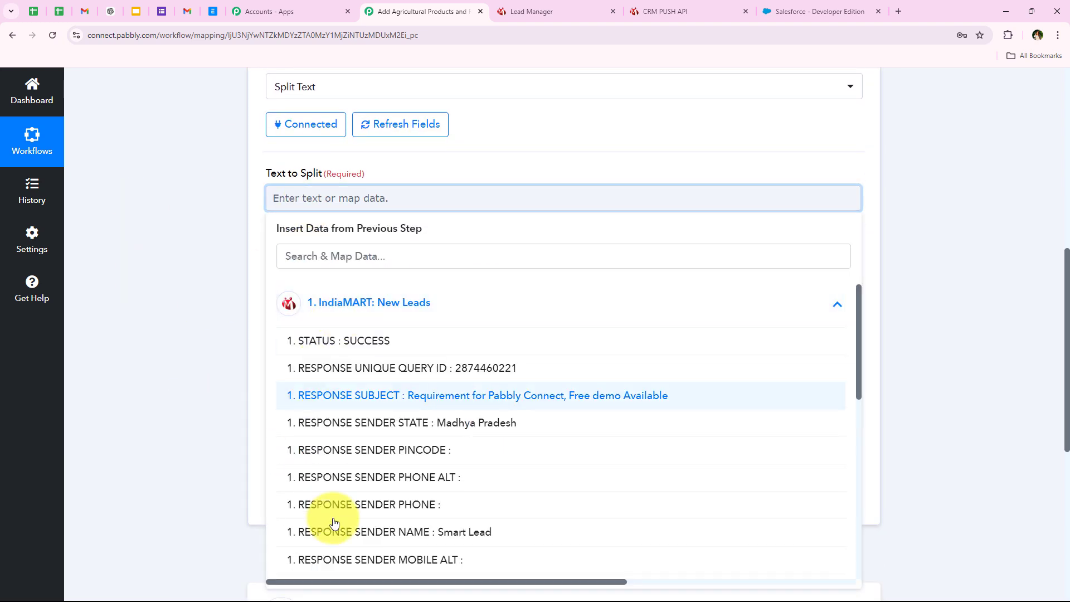
pyautogui.click(363, 544)
pyautogui.click(209, 262)
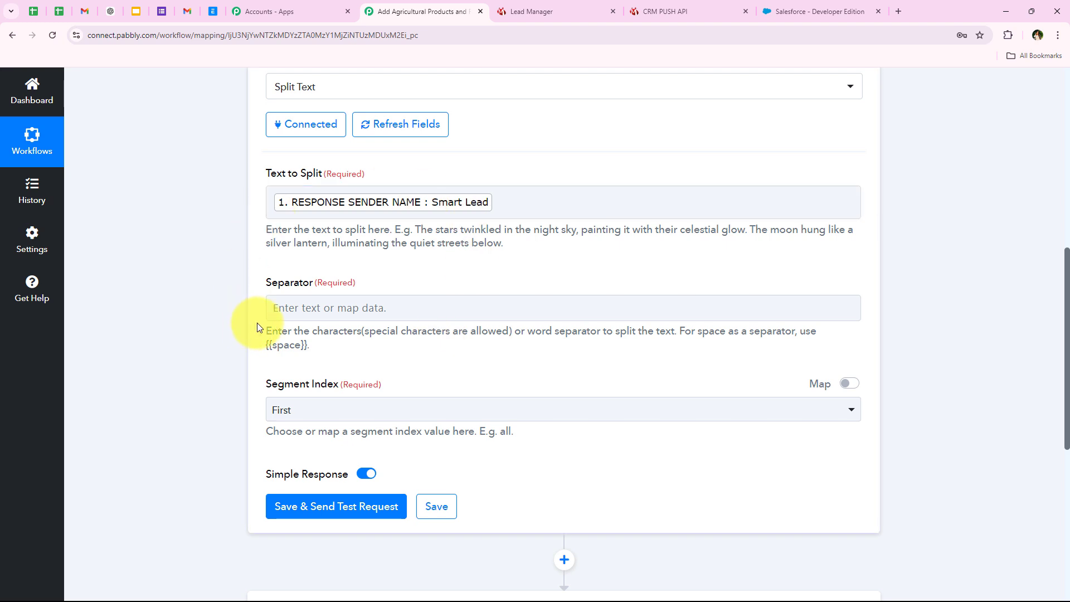
# Step: Set the Separator to a space using the {{space}} placeholder from the help text
pyautogui.click(318, 308)
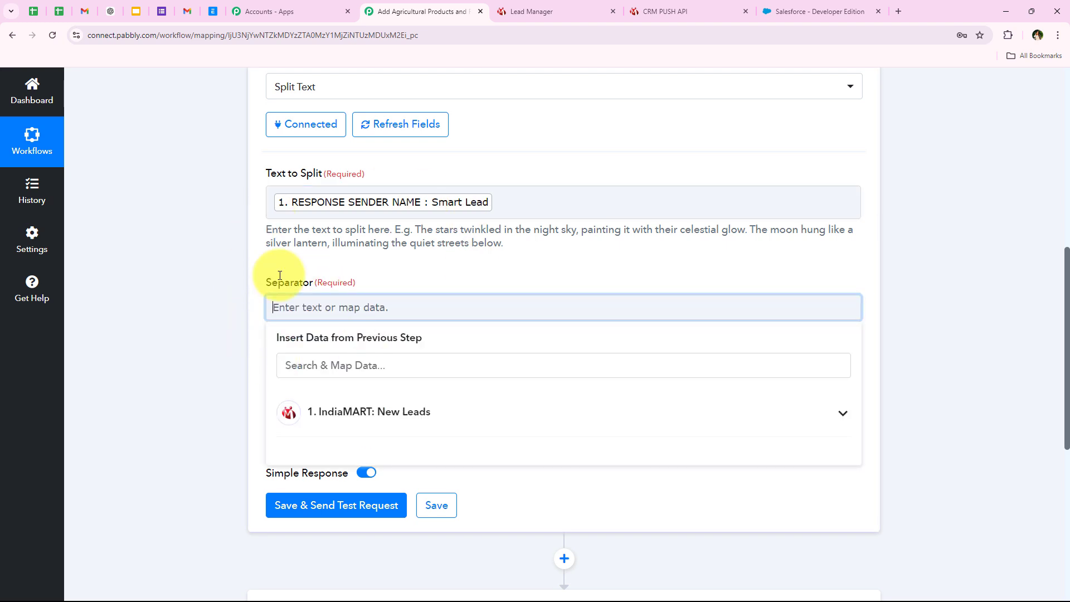
pyautogui.click(329, 381)
pyautogui.moveTo(262, 333); pyautogui.dragTo(362, 332)
pyautogui.moveTo(514, 331); pyautogui.dragTo(660, 332)
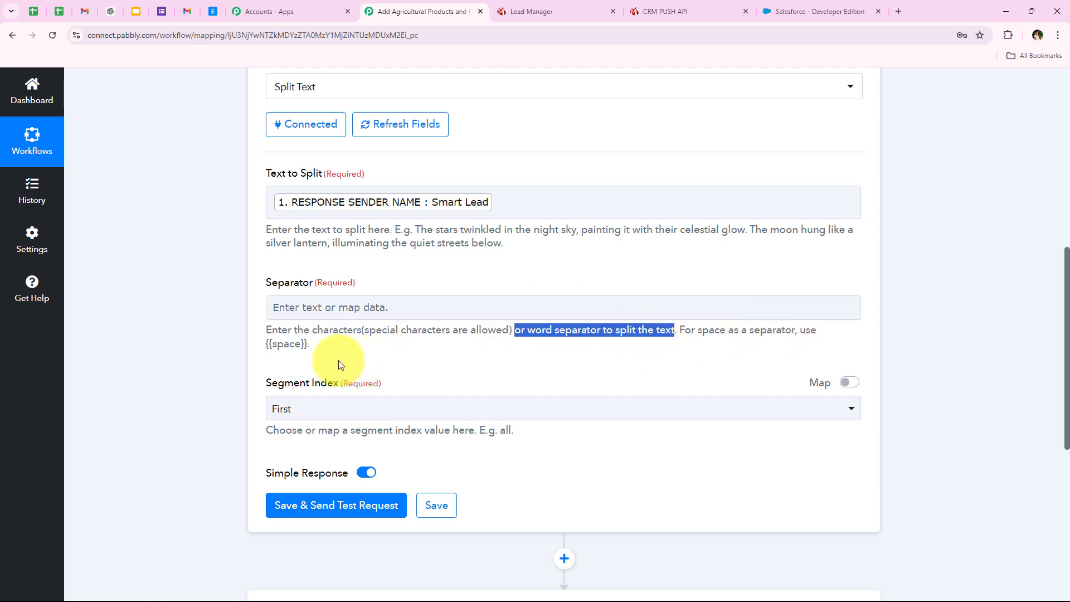
pyautogui.moveTo(307, 347); pyautogui.dragTo(229, 349)
pyautogui.hotkey('ctrl', 'c')
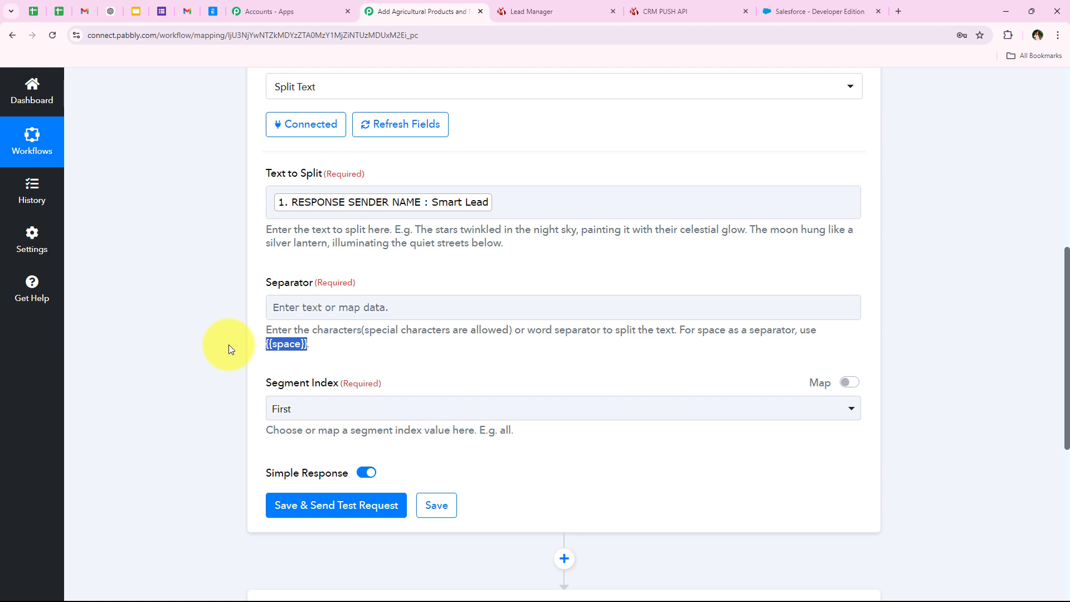
pyautogui.click(298, 316)
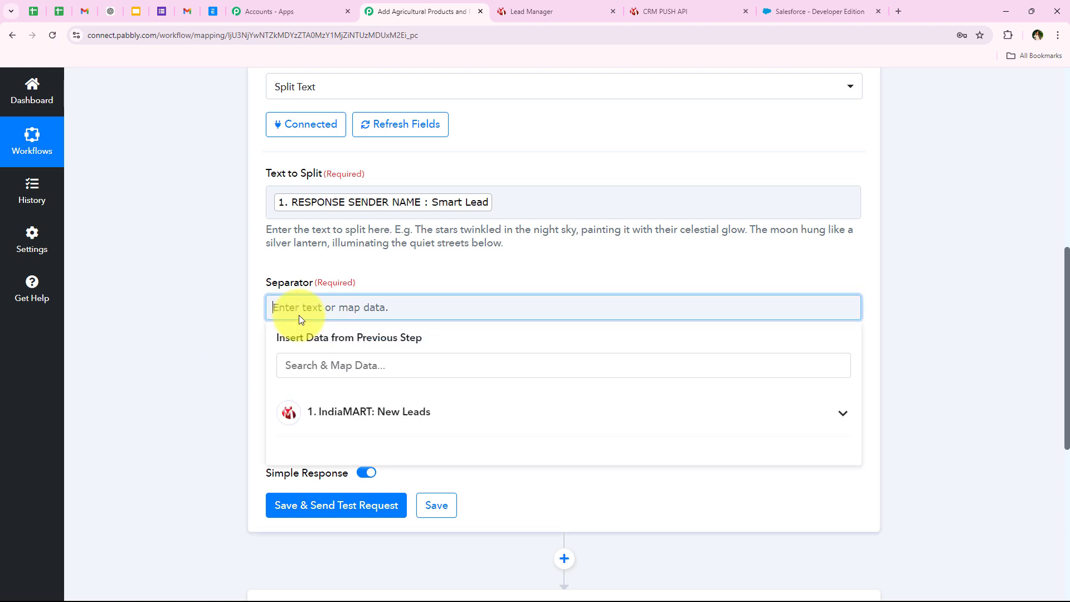
pyautogui.hotkey('ctrl', 'v')
pyautogui.click(196, 313)
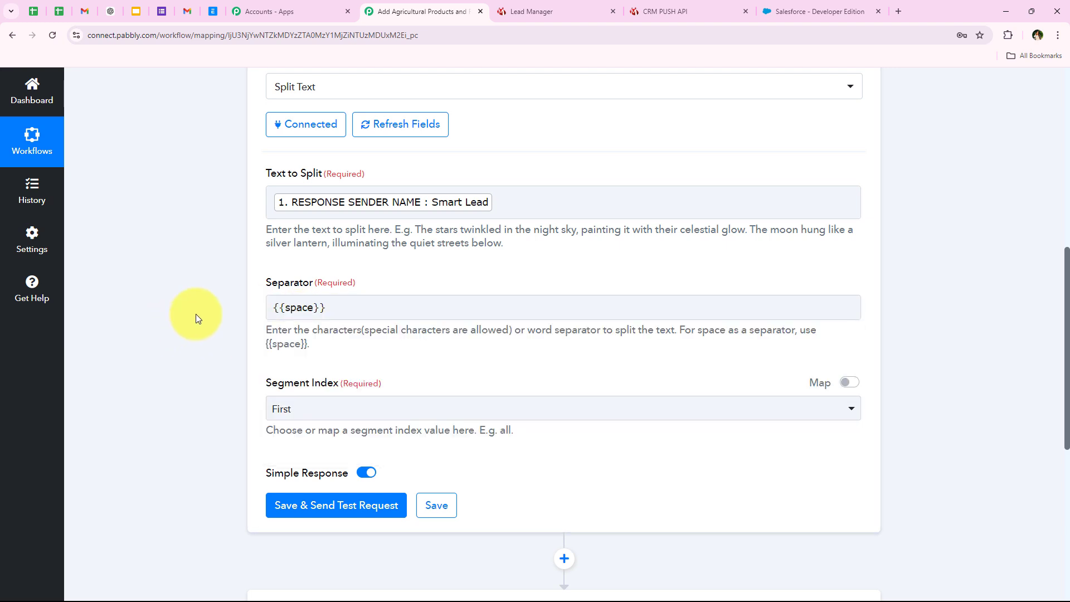
# Step: Set Segment Index to All, then save the split step and run a test
pyautogui.moveTo(267, 384); pyautogui.dragTo(337, 388)
pyautogui.click(210, 384)
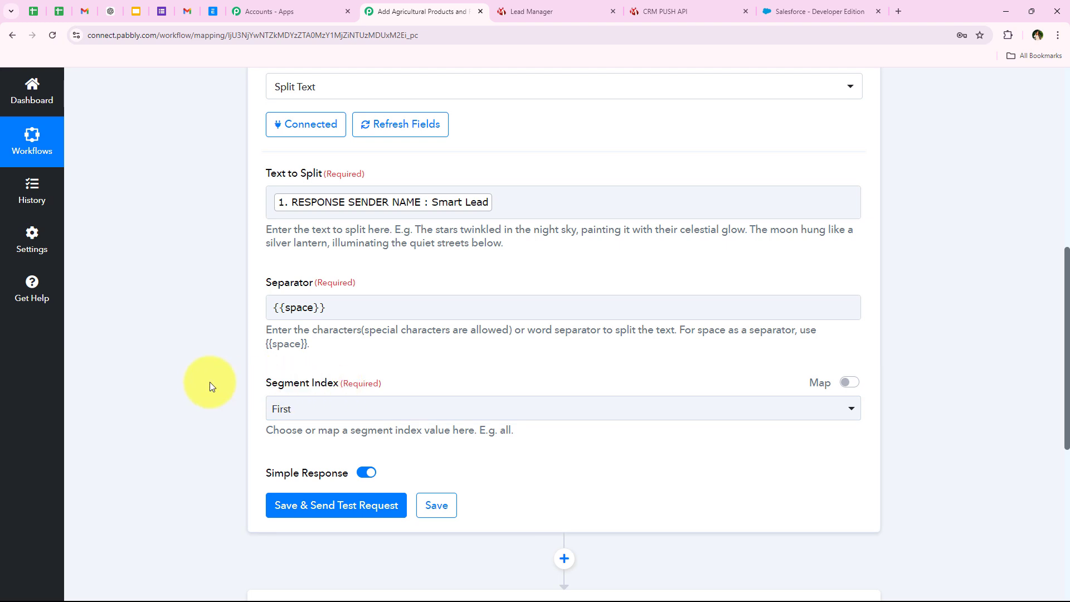
pyautogui.scroll(-2, 207, 383)
pyautogui.click(287, 297)
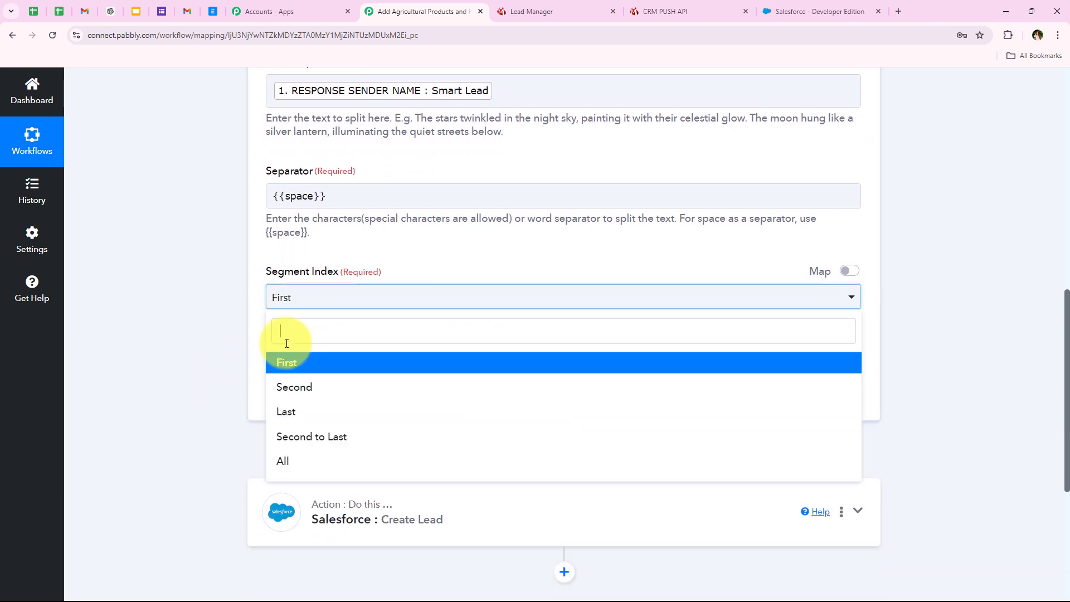
pyautogui.click(287, 460)
pyautogui.click(283, 392)
# Step: Check the test results: Result 0 is Smart and Result 1 is Lead
pyautogui.scroll(-1, 251, 307)
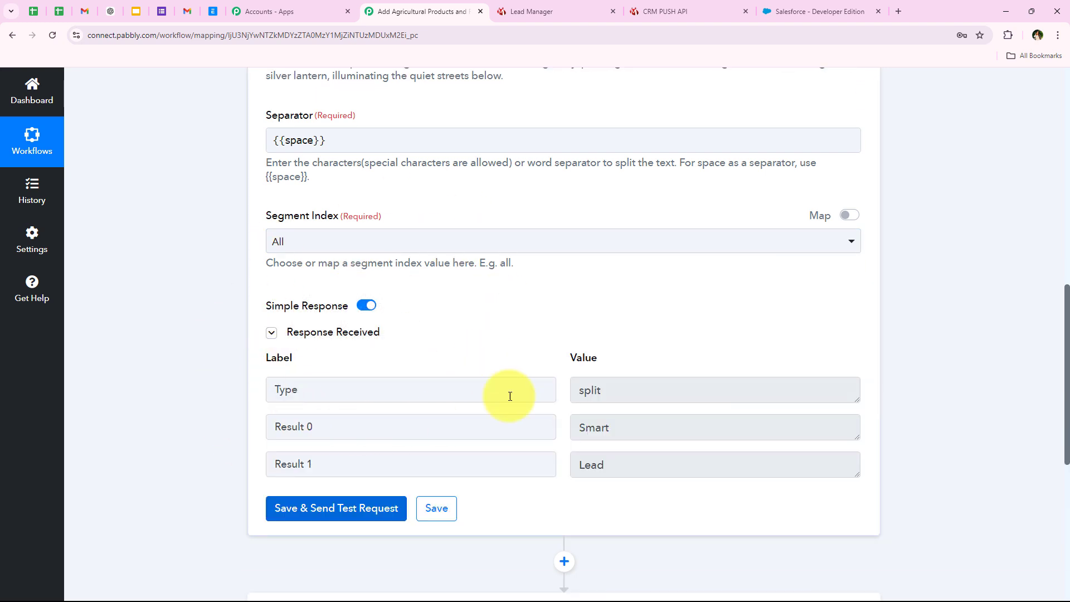
pyautogui.doubleClick(635, 425)
pyautogui.press('Tab')
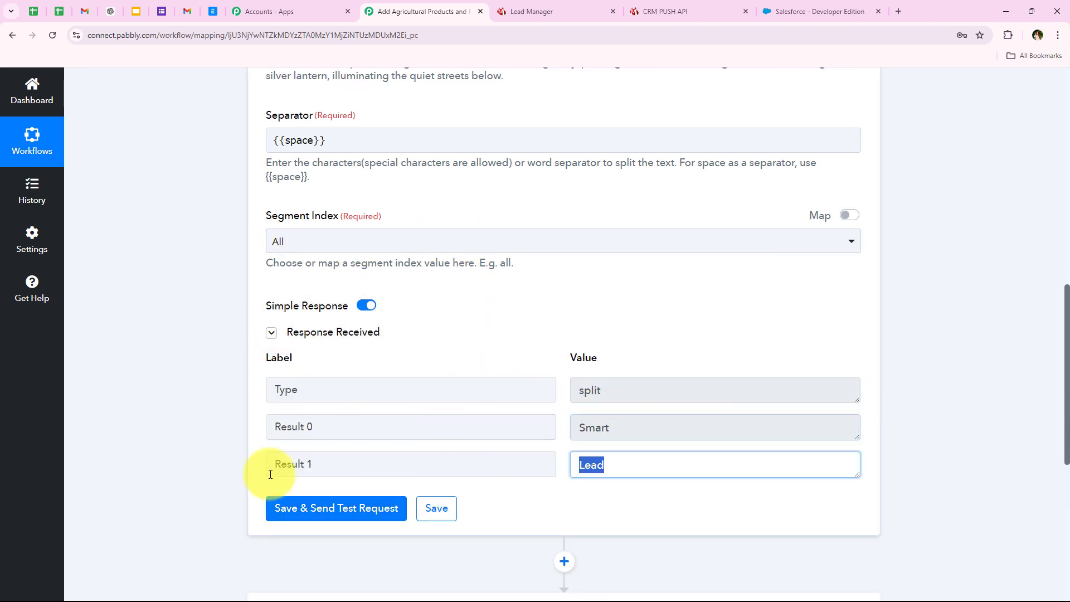
pyautogui.click(166, 375)
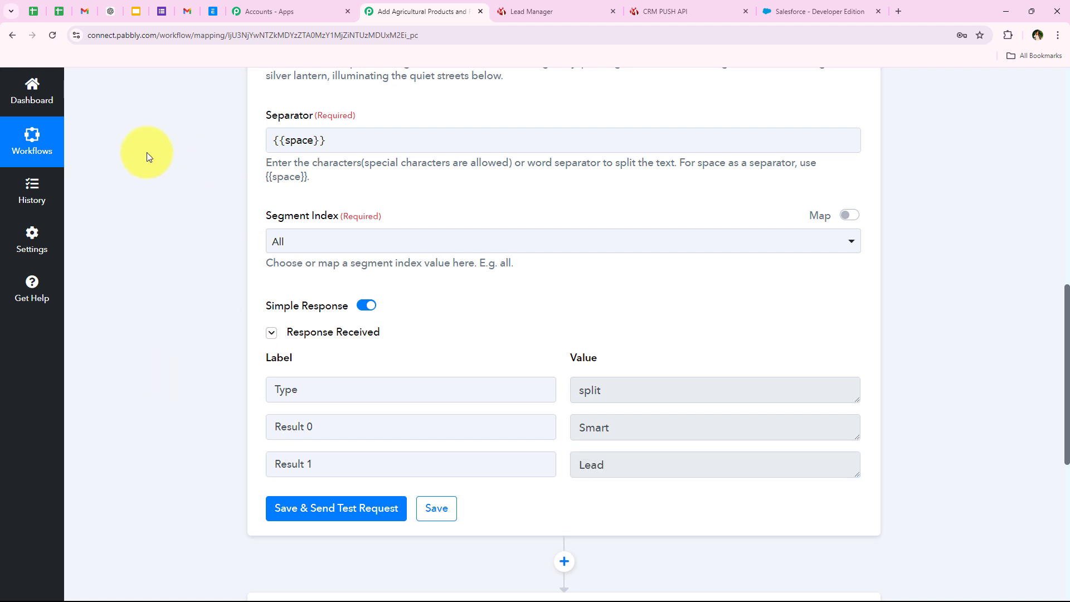
pyautogui.scroll(-3, 190, 415)
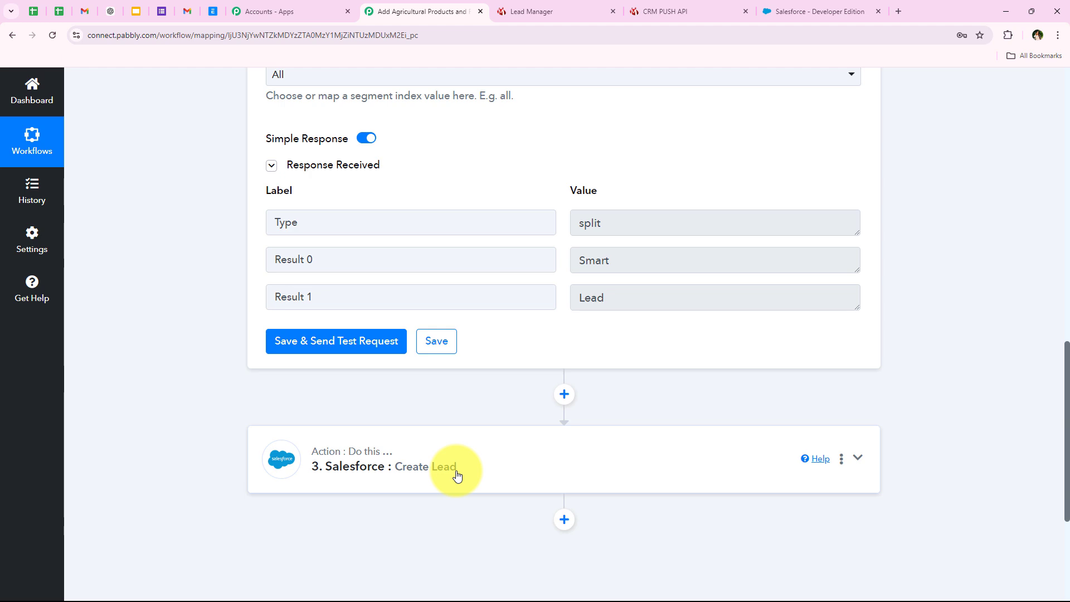
# Step: Expand Salesforce Create Lead and map Last Name to split Result 1 (Lead)
pyautogui.click(458, 475)
pyautogui.scroll(5, 105, 292)
pyautogui.scroll(-3, 243, 369)
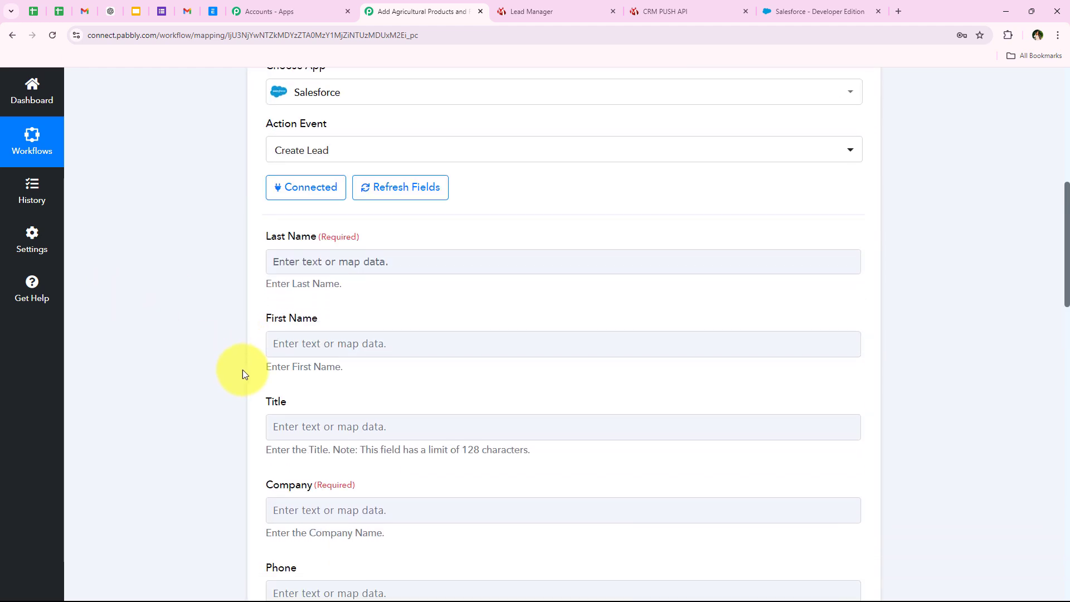
pyautogui.click(296, 263)
pyautogui.scroll(-2, 205, 298)
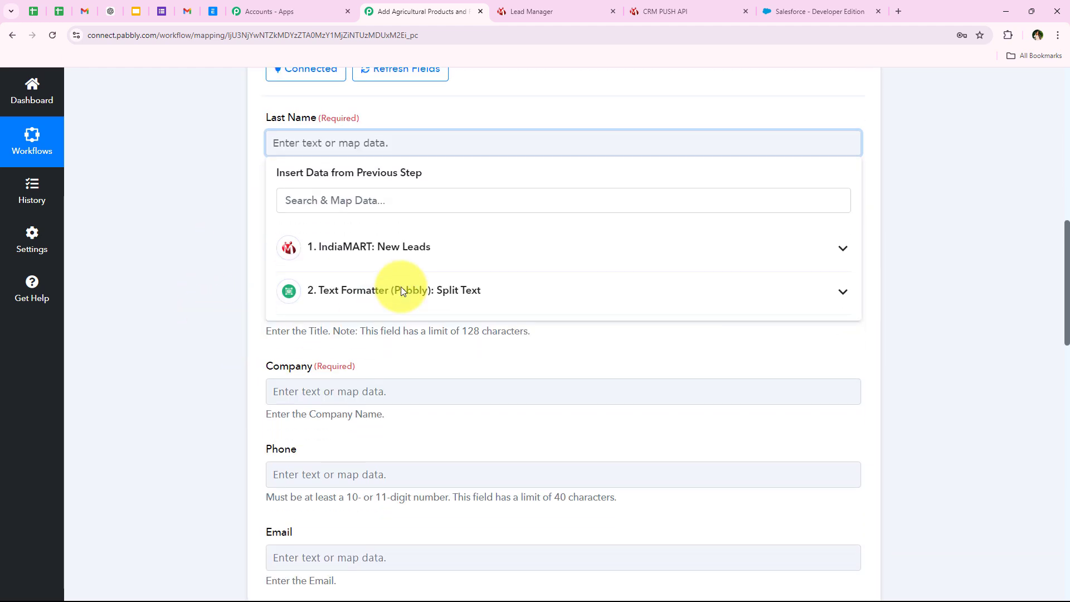
pyautogui.click(401, 290)
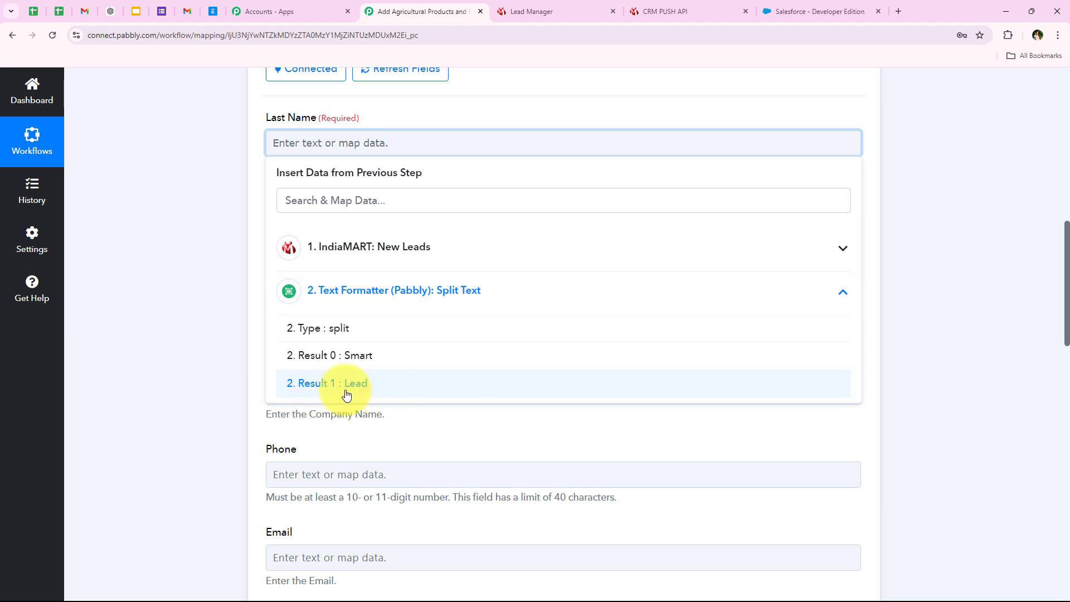
pyautogui.click(470, 390)
# Step: Map First Name to split Result 0 (Smart)
pyautogui.click(172, 222)
pyautogui.click(310, 233)
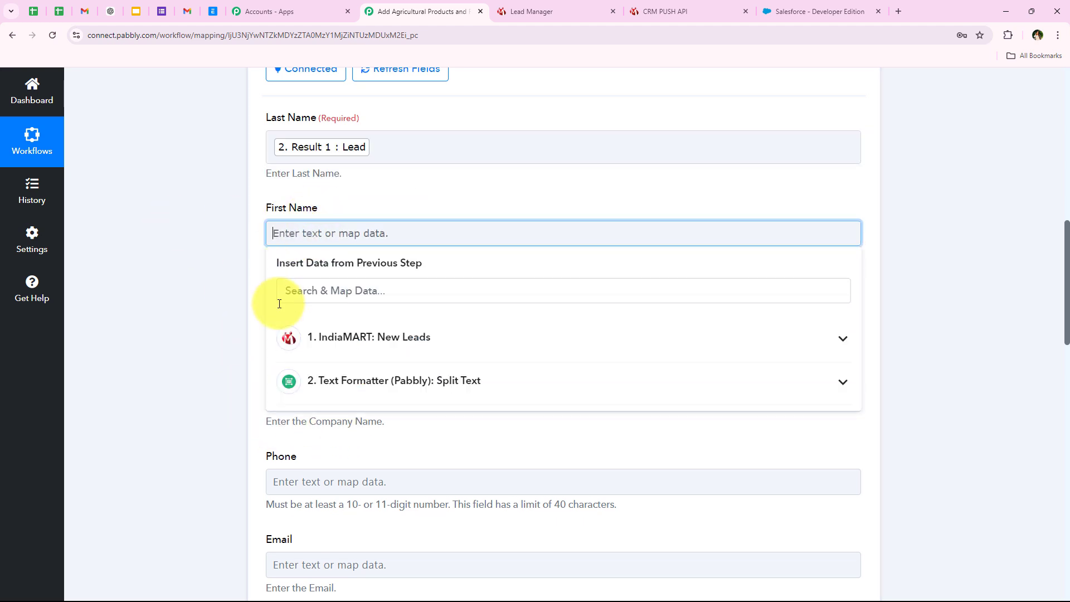
pyautogui.click(282, 381)
pyautogui.click(299, 440)
pyautogui.click(226, 216)
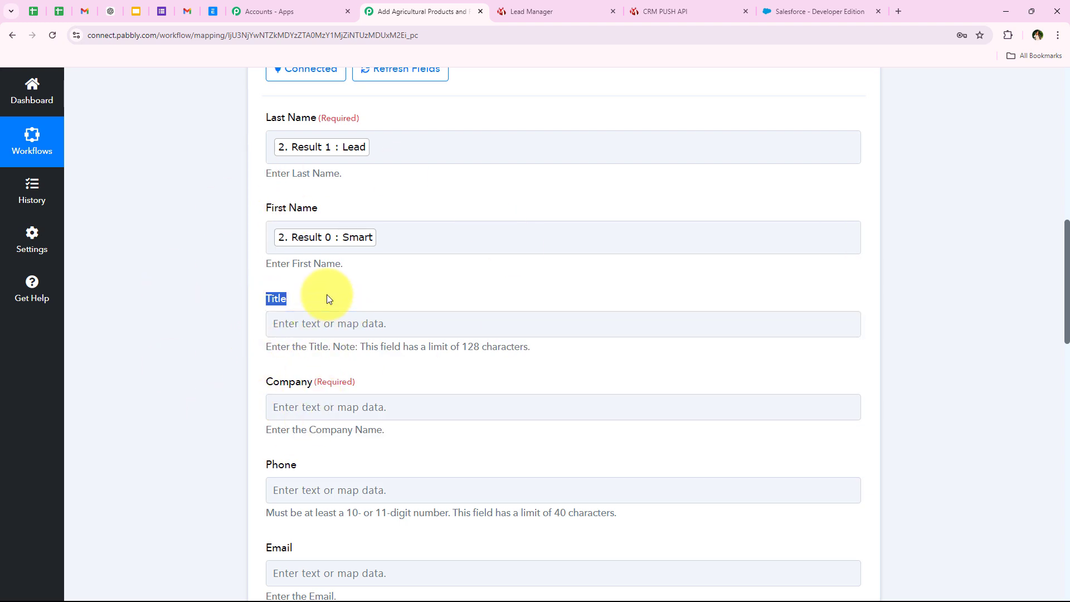
pyautogui.click(232, 370)
# Step: Map Company to the IndiaMART sender's company
pyautogui.scroll(-3, 233, 356)
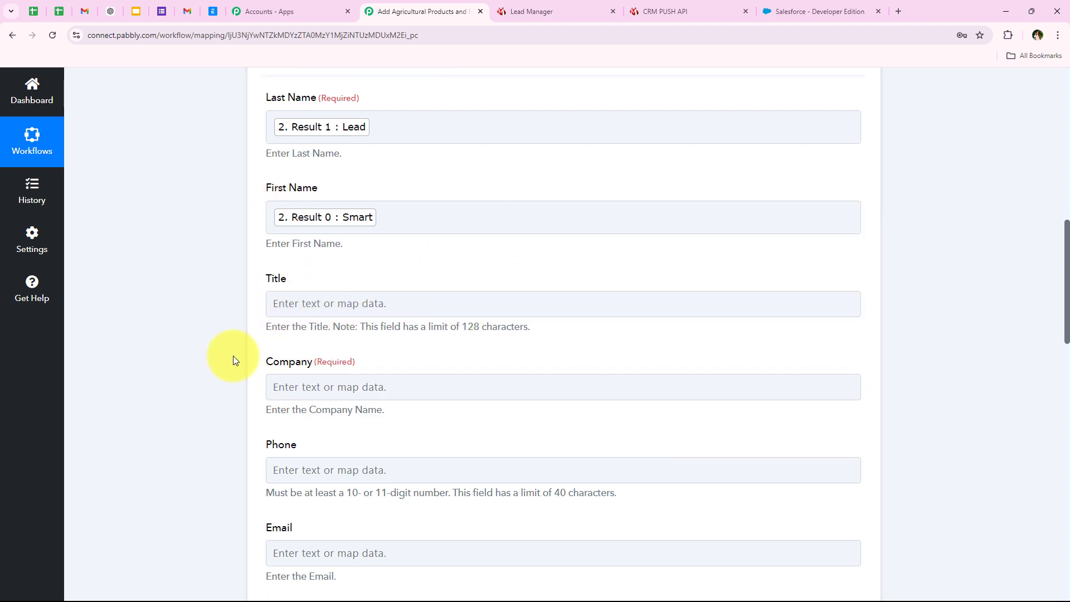
pyautogui.click(279, 236)
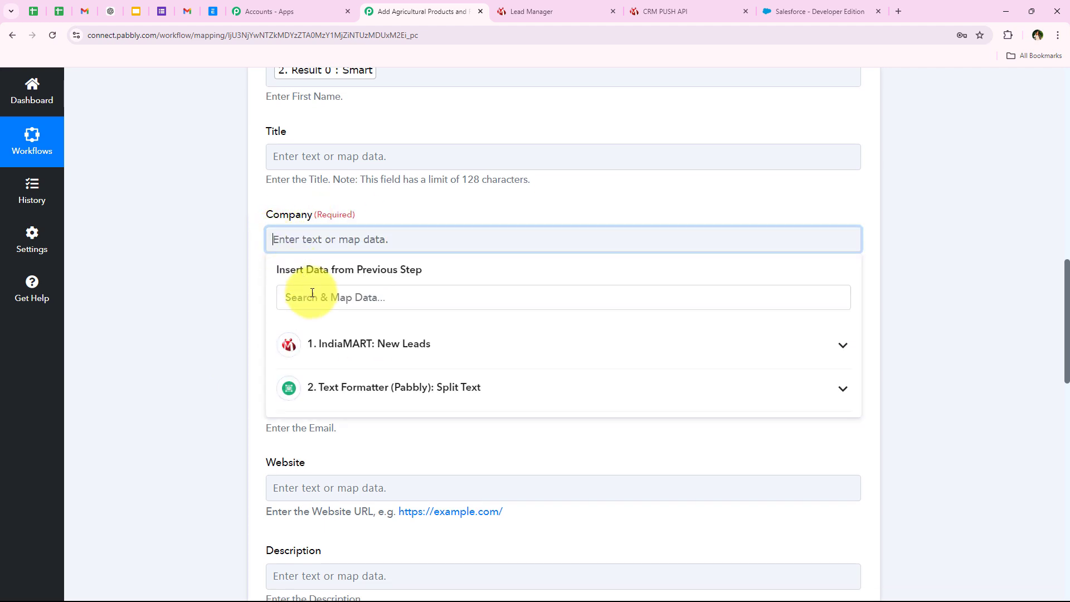
pyautogui.write('com')
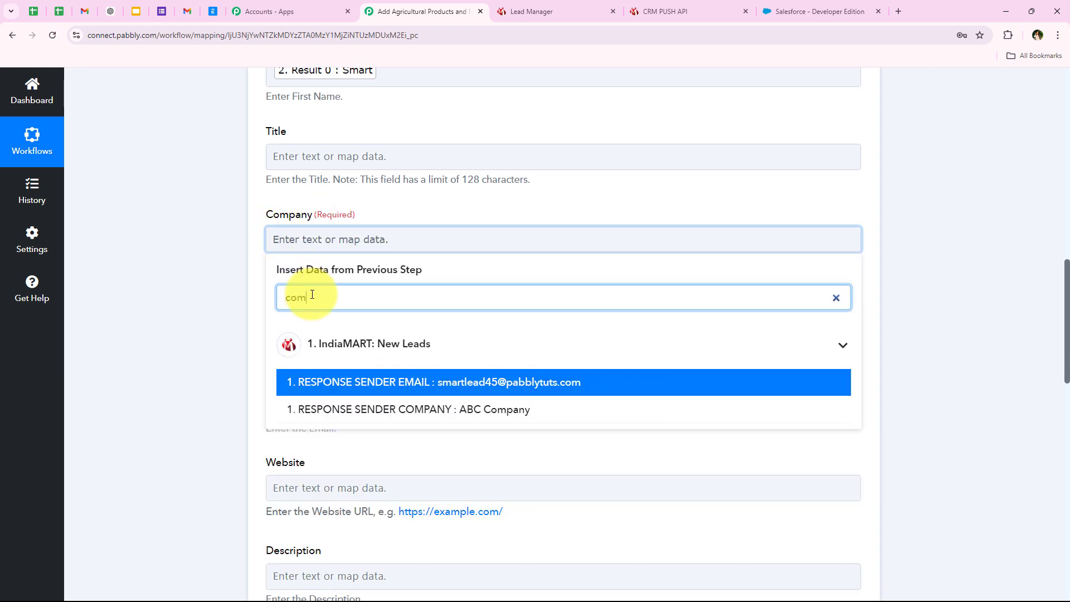
pyautogui.click(531, 420)
pyautogui.click(186, 232)
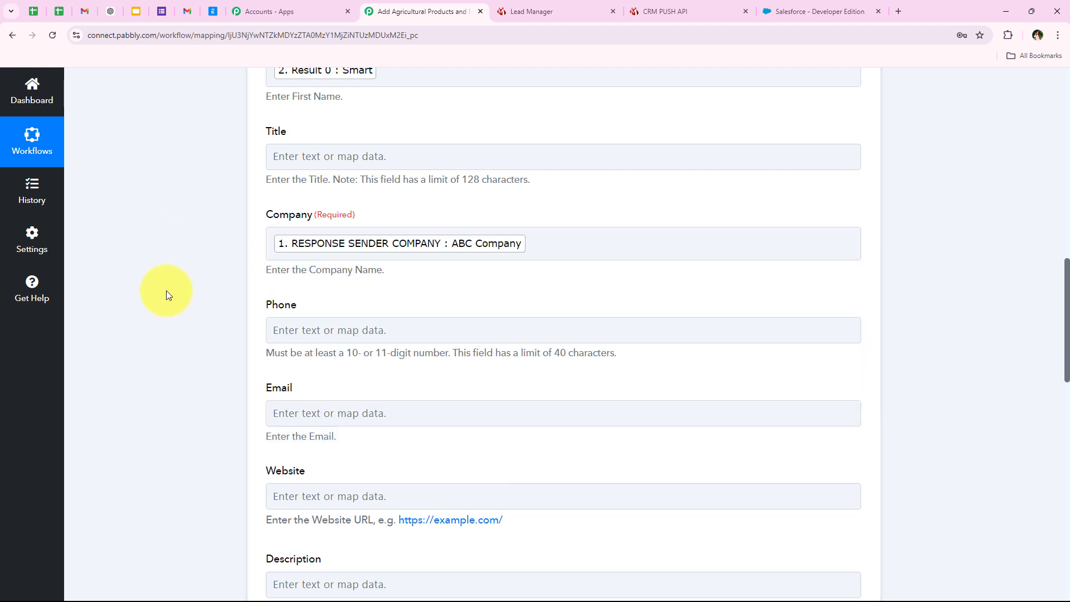
# Step: Map Phone to the IndiaMART sender's mobile number
pyautogui.scroll(-4, 166, 294)
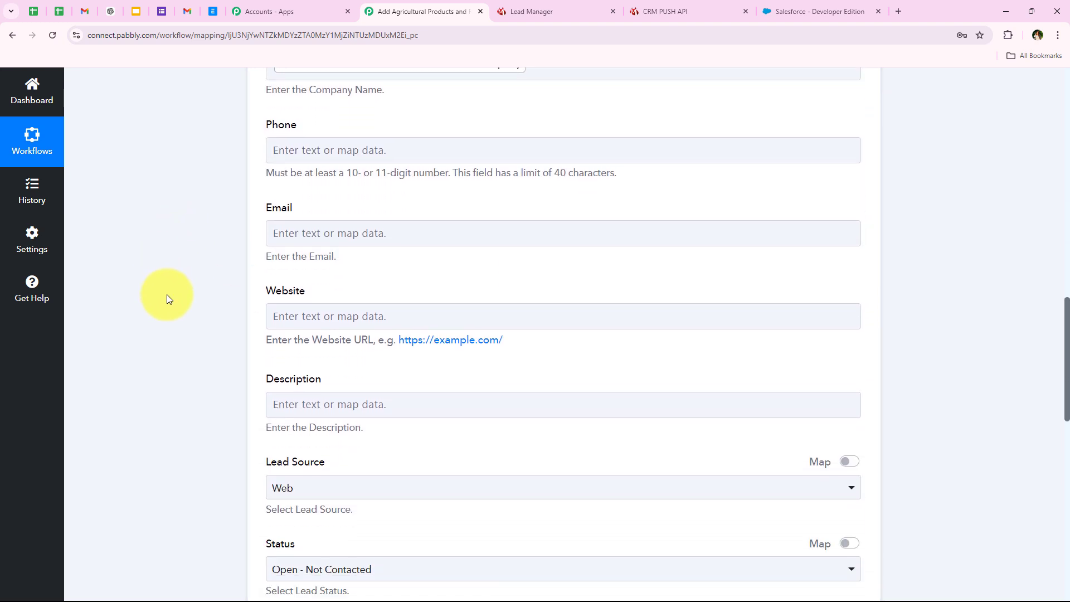
pyautogui.click(356, 106)
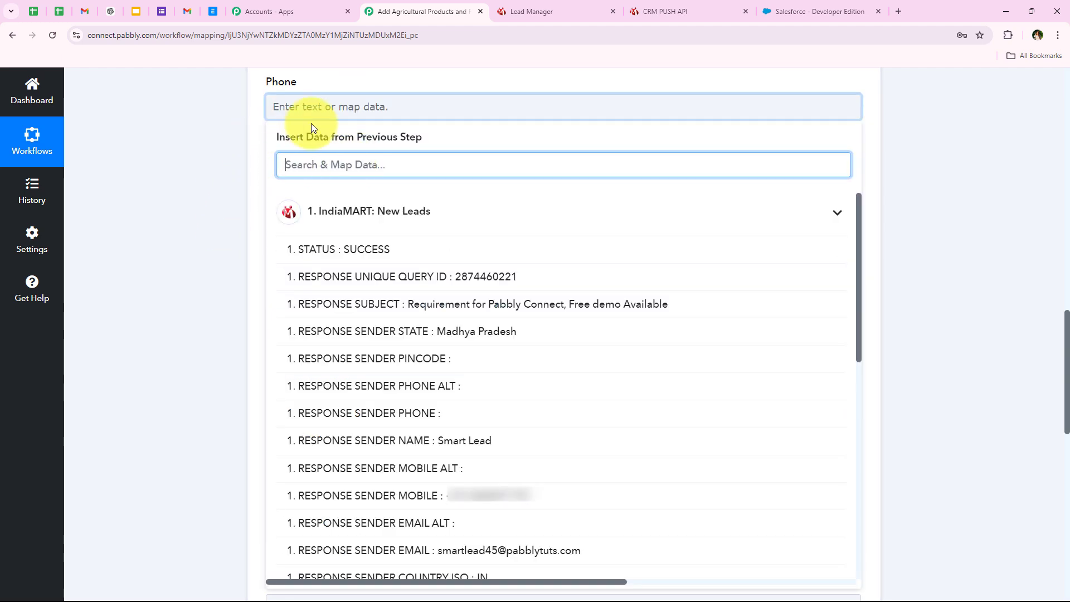
pyautogui.click(430, 496)
pyautogui.click(109, 250)
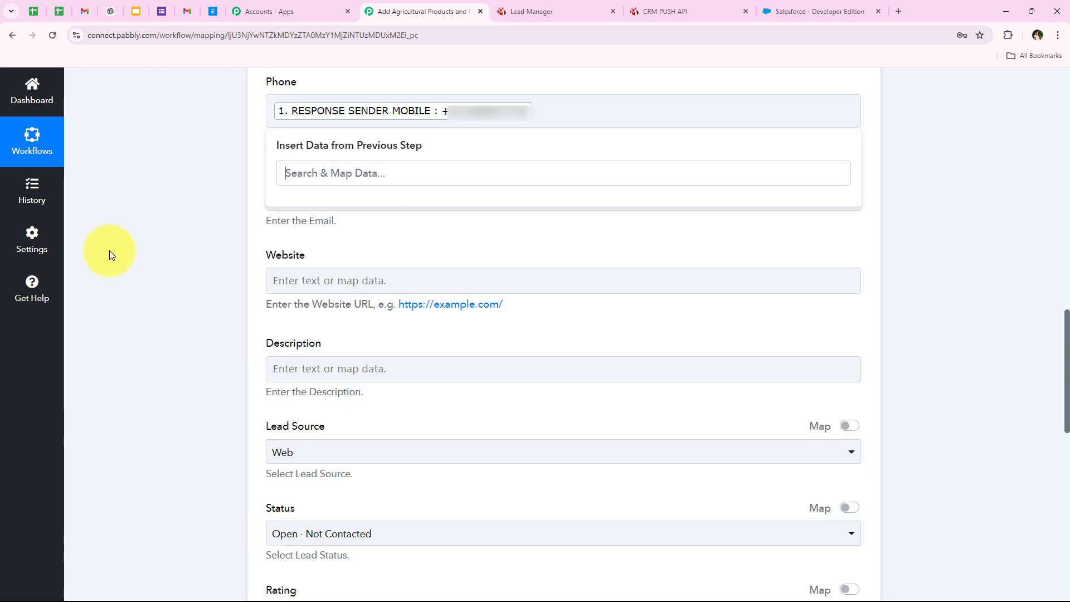
# Step: Map Email to the IndiaMART sender's email address
pyautogui.scroll(-1, 223, 239)
pyautogui.click(318, 84)
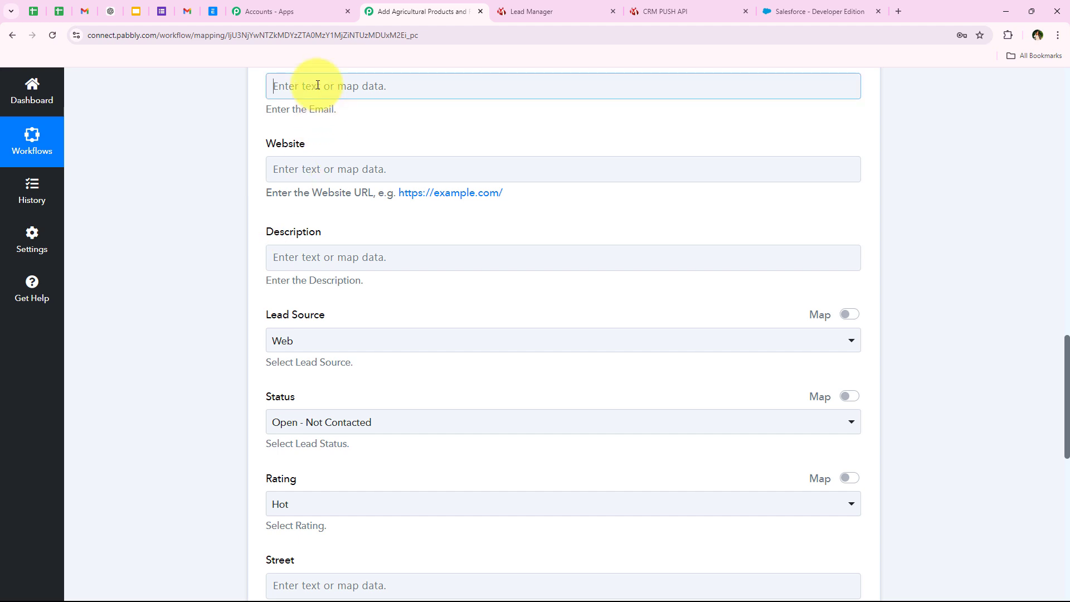
pyautogui.click(322, 145)
pyautogui.write('em')
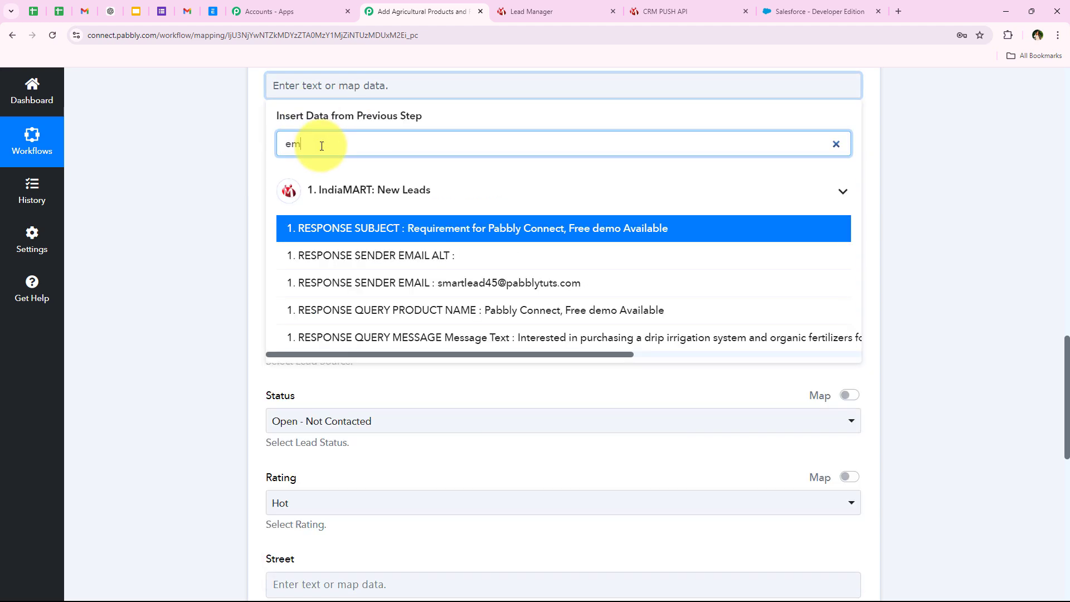
pyautogui.click(471, 282)
pyautogui.click(238, 184)
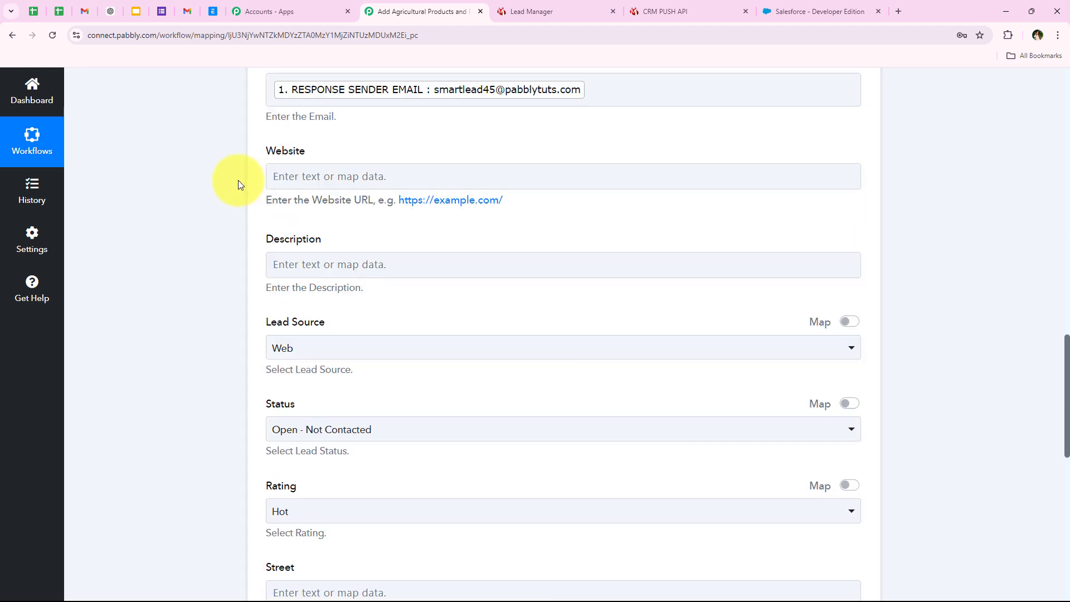
pyautogui.scroll(-1, 206, 221)
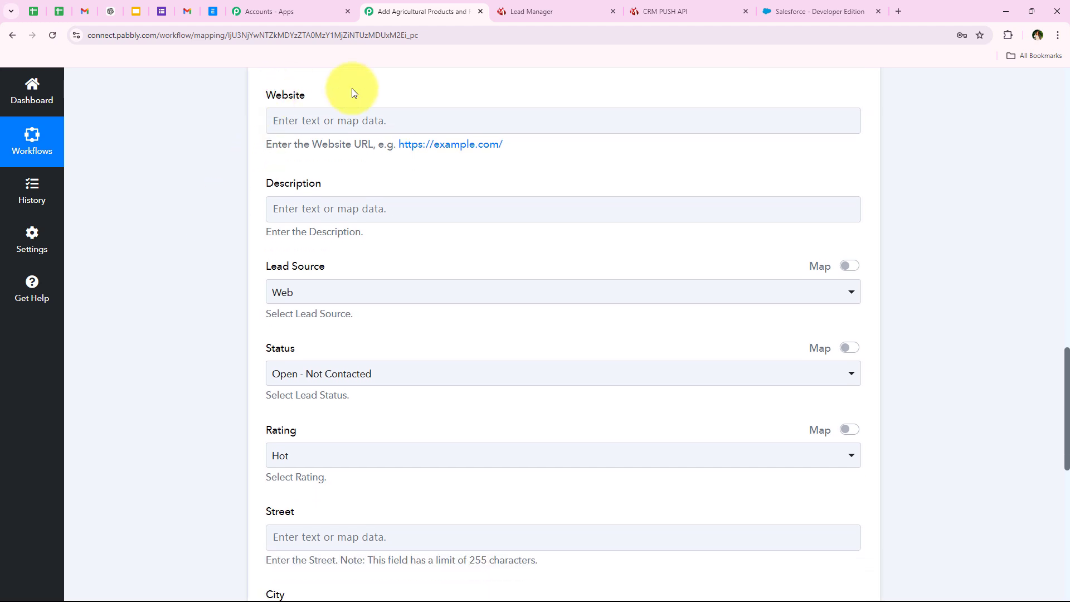
pyautogui.moveTo(275, 169); pyautogui.dragTo(415, 192)
# Step: Set the Lead Source to Other
pyautogui.click(403, 181)
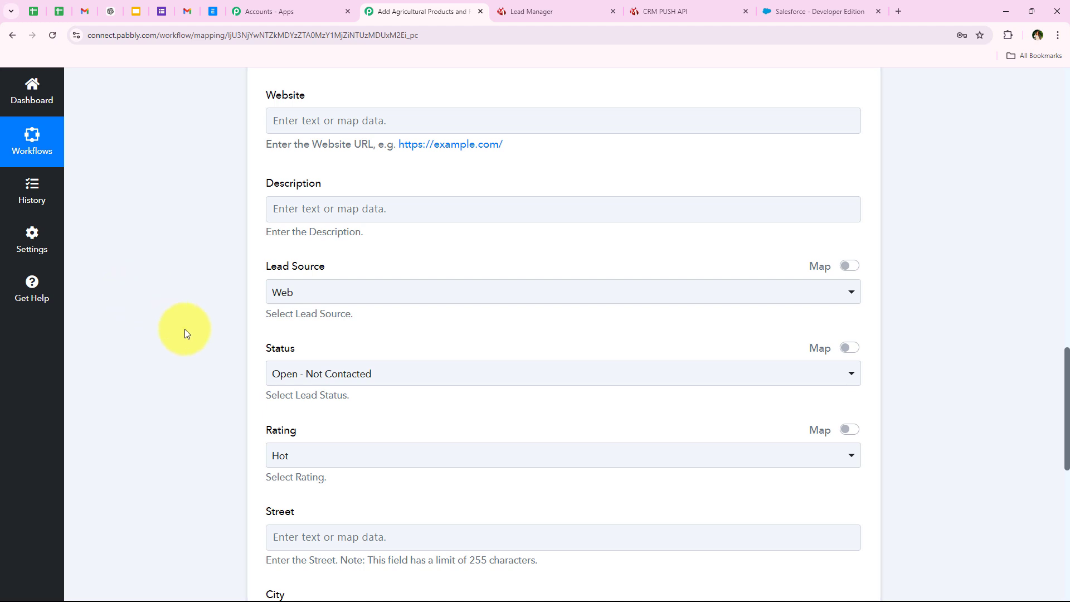
pyautogui.scroll(-2, 149, 297)
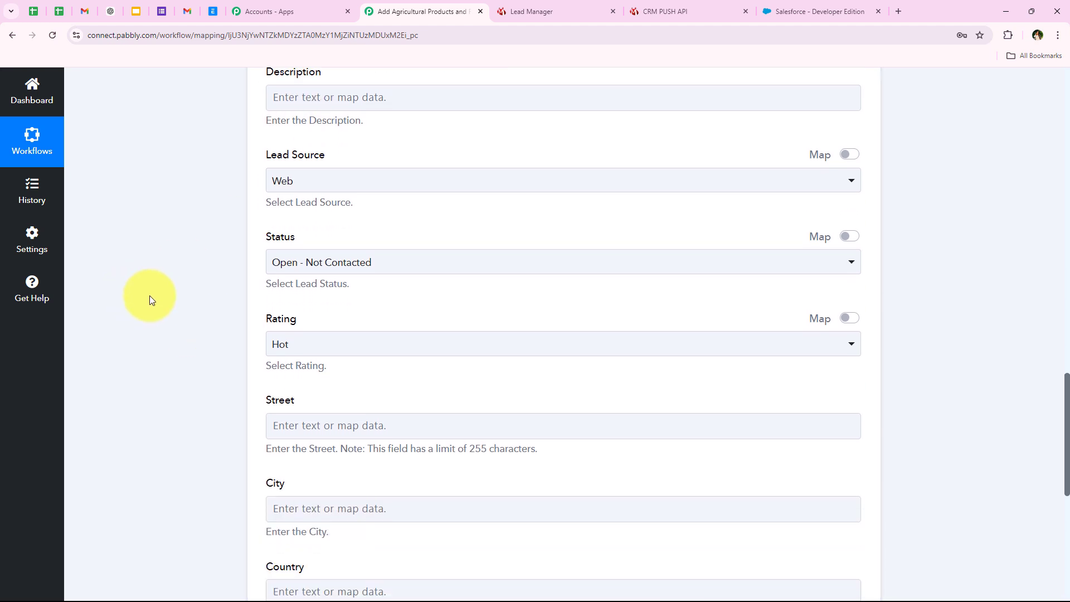
pyautogui.moveTo(268, 158); pyautogui.dragTo(356, 158)
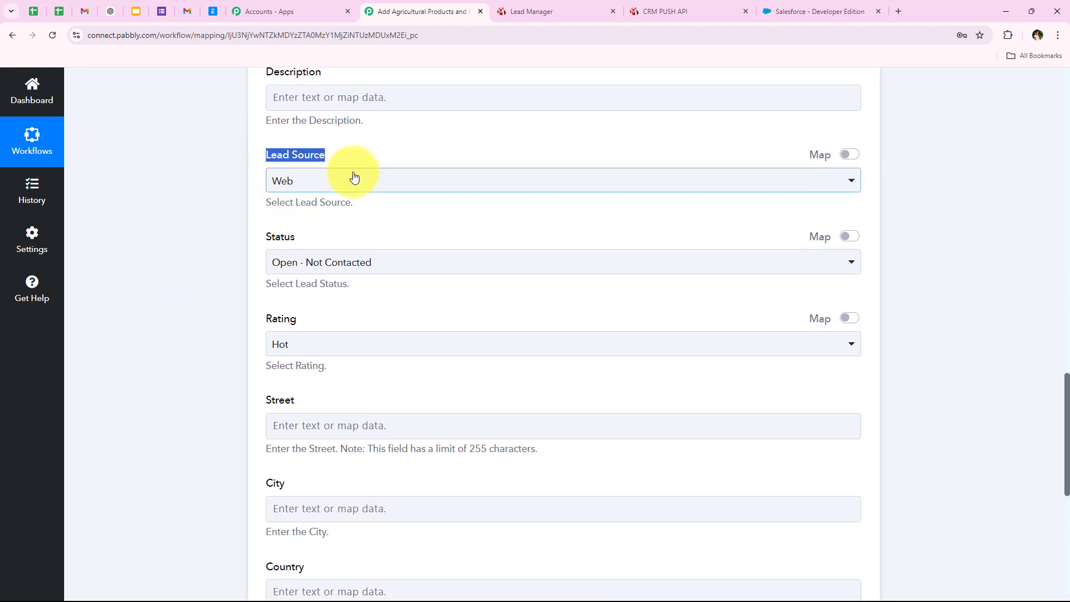
pyautogui.click(354, 178)
pyautogui.click(279, 344)
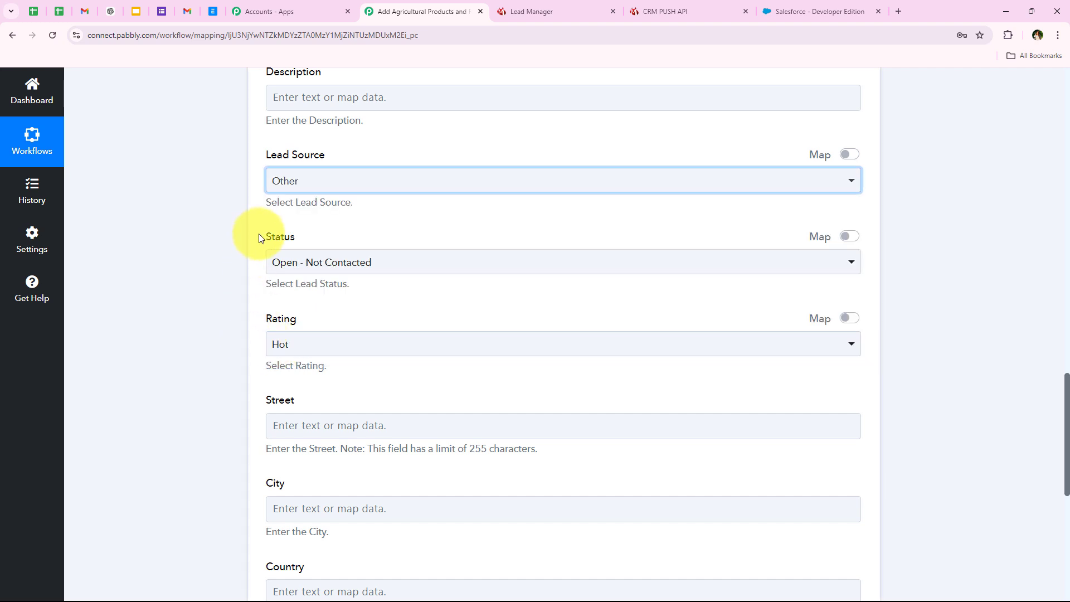
# Step: Keep Status as Open - Not Contacted and set Rating to Warm
pyautogui.moveTo(260, 238); pyautogui.dragTo(327, 258)
pyautogui.click(327, 260)
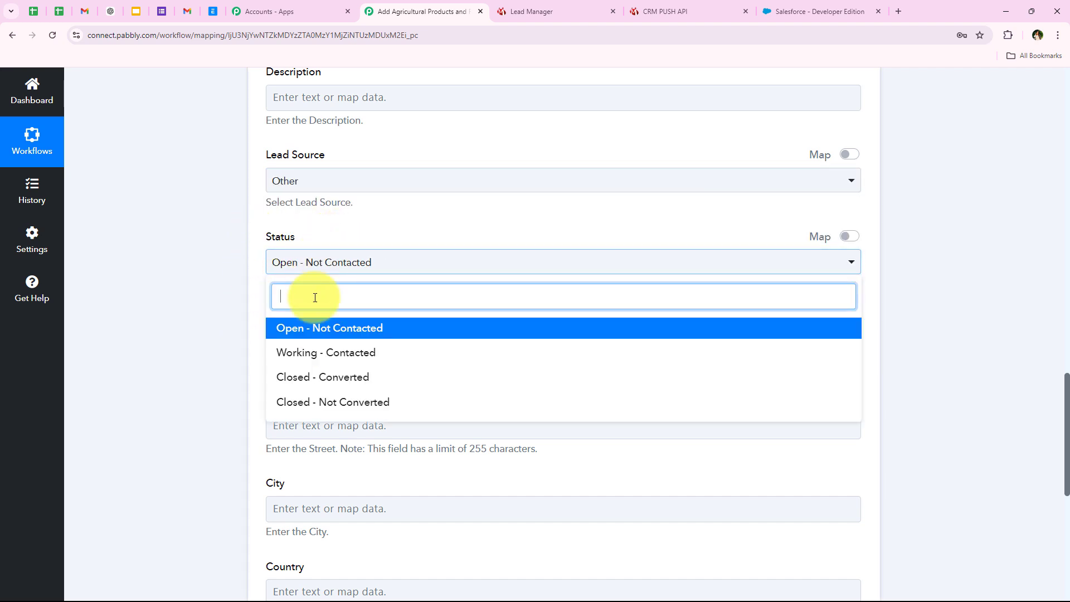
pyautogui.click(318, 333)
pyautogui.moveTo(272, 319); pyautogui.dragTo(347, 317)
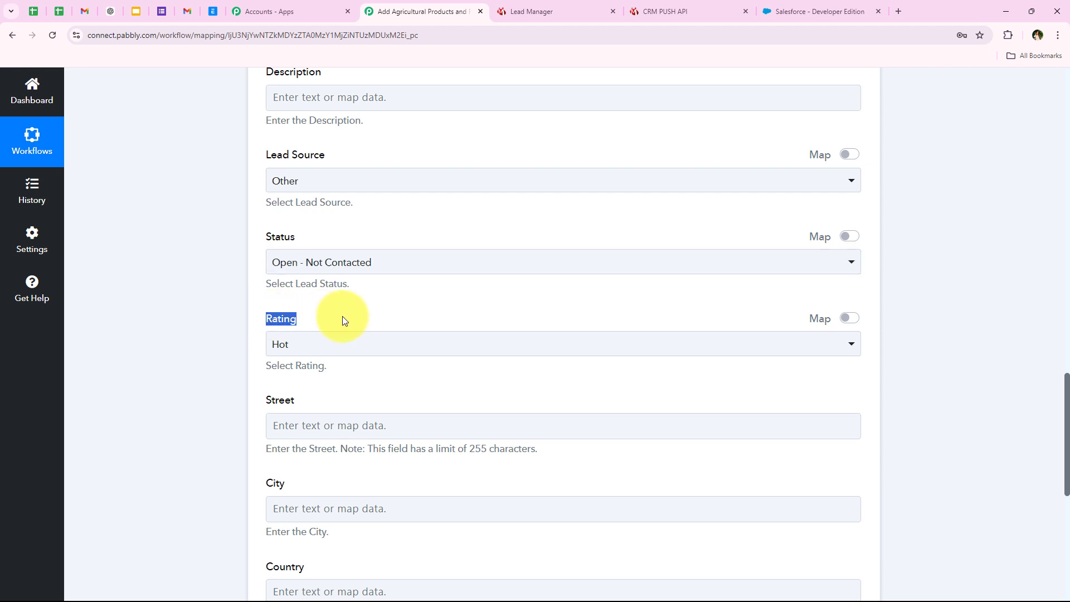
pyautogui.click(337, 344)
pyautogui.press('Down')
pyautogui.press('Return')
pyautogui.scroll(-3, 230, 400)
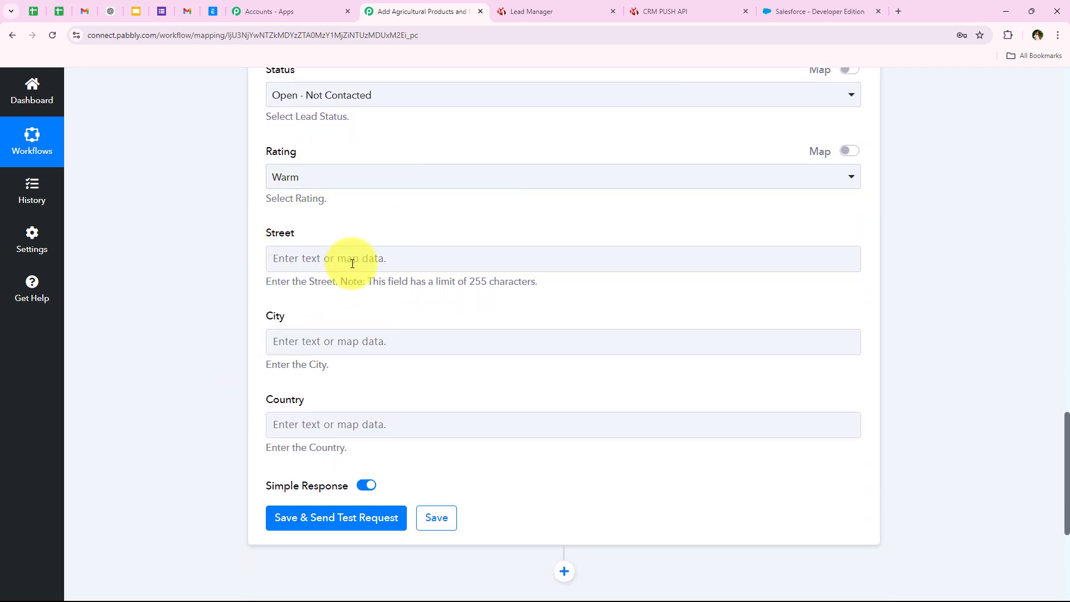
# Step: Leave Street unmapped and map City to the sender's city, Bhopal
pyautogui.click(301, 269)
pyautogui.write('str')
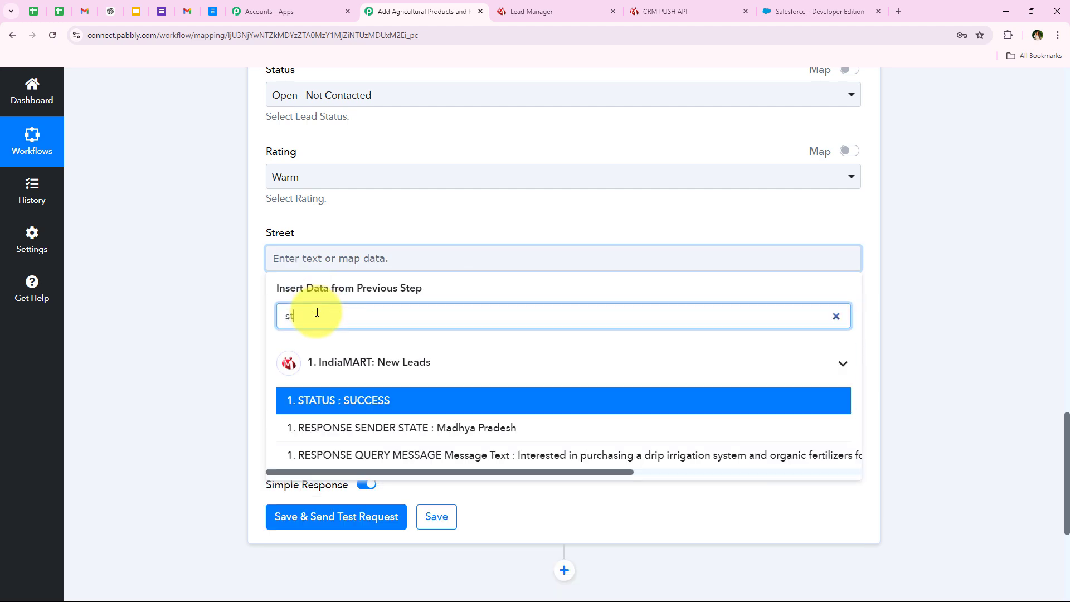
pyautogui.click(225, 362)
pyautogui.click(284, 339)
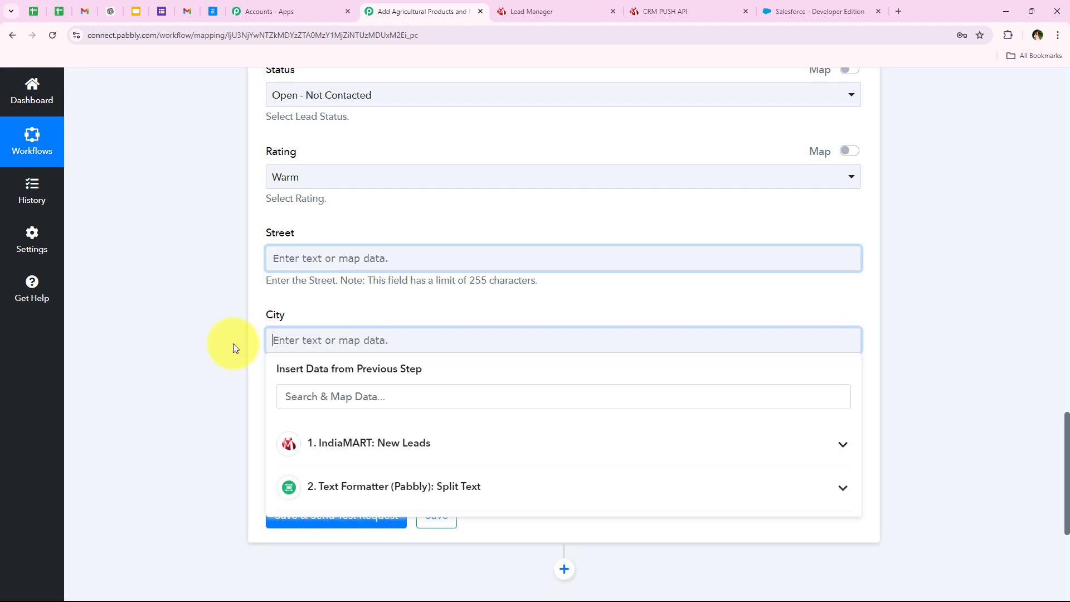
pyautogui.scroll(-3, 232, 349)
pyautogui.click(346, 220)
pyautogui.write('cu')
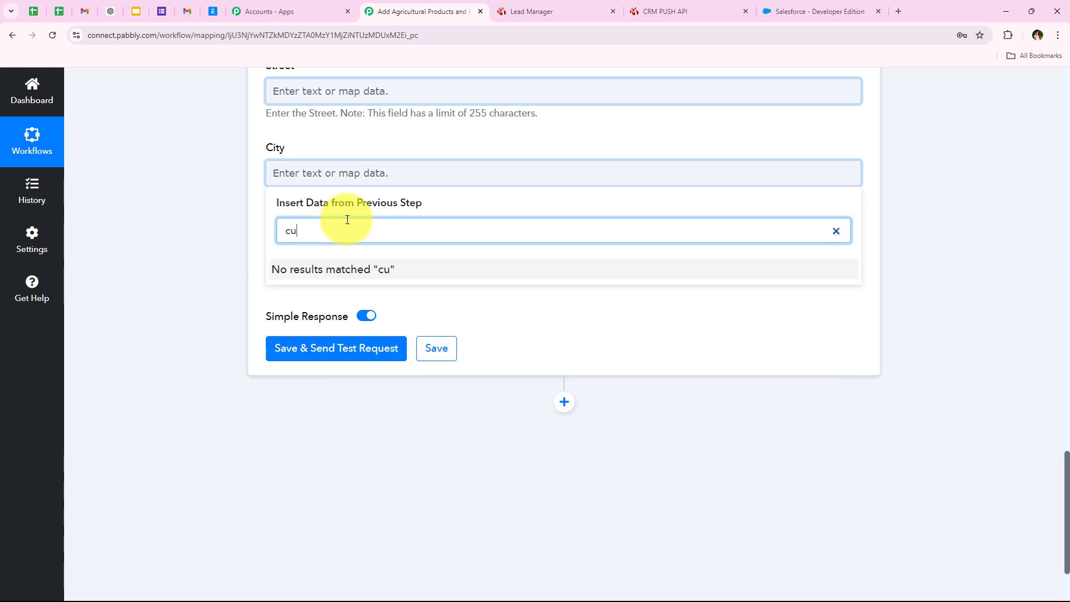
pyautogui.press('BackSpace')
pyautogui.write('ity')
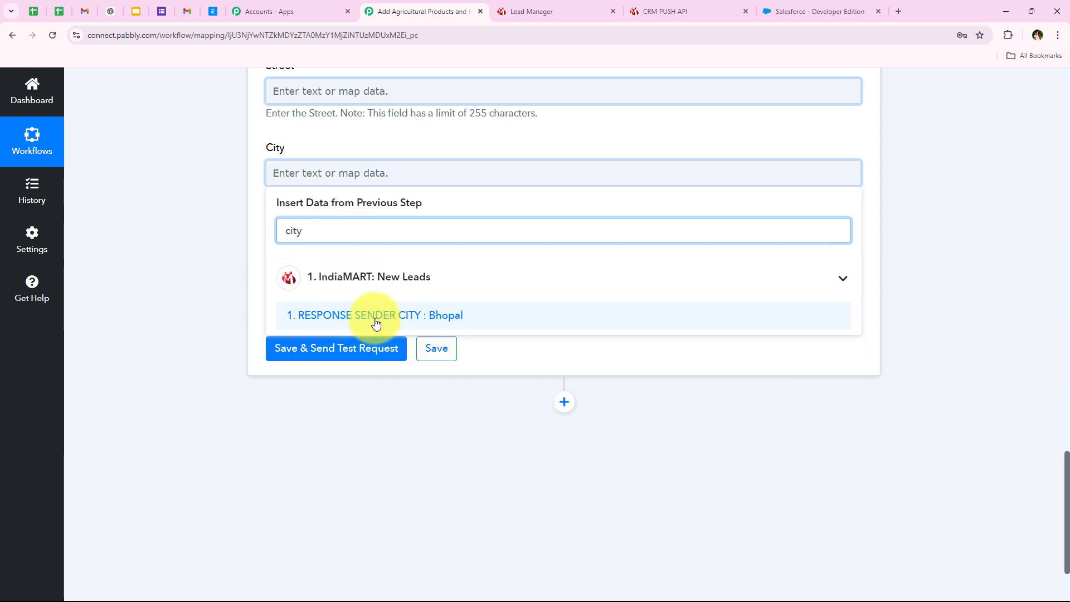
pyautogui.click(376, 319)
# Step: Map Country to the sender's country ISO code, IN, and review the mapped fields
pyautogui.click(311, 265)
pyautogui.click(308, 319)
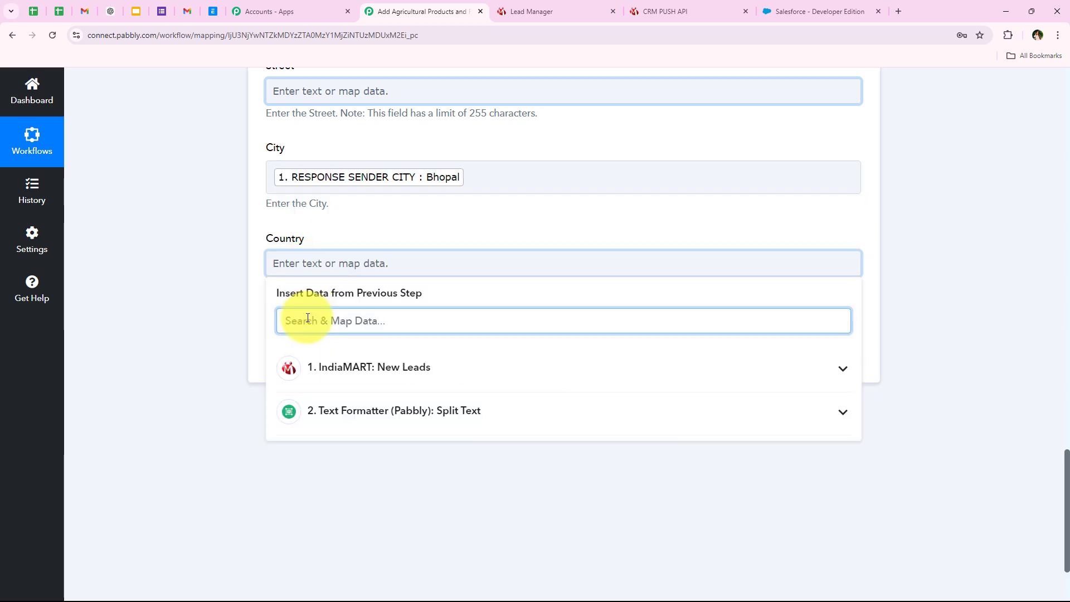
pyautogui.write('coun')
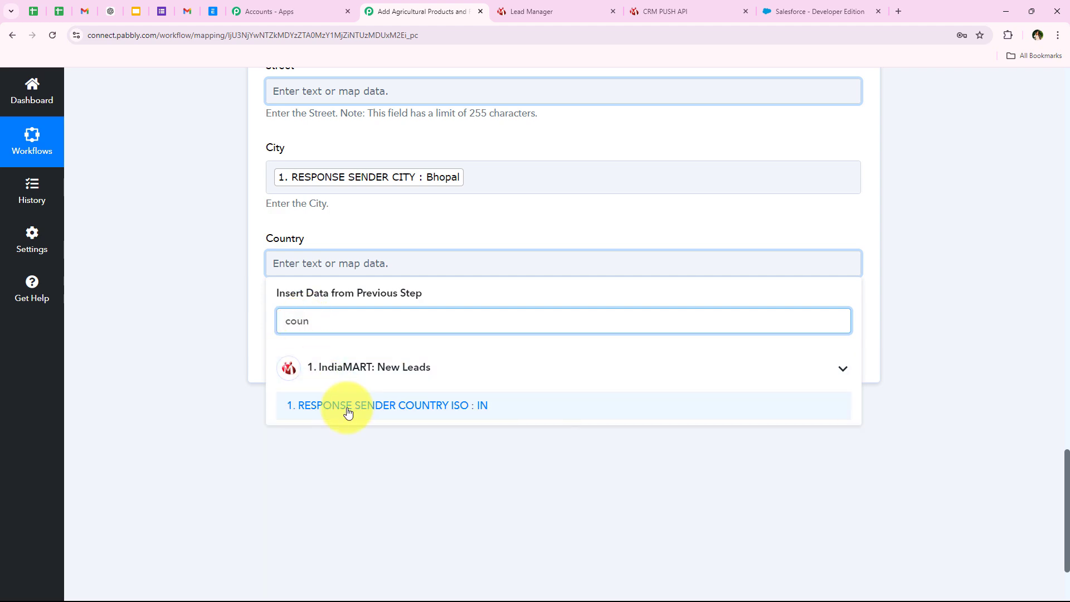
pyautogui.click(347, 406)
pyautogui.scroll(3, 263, 440)
pyautogui.scroll(10, 128, 303)
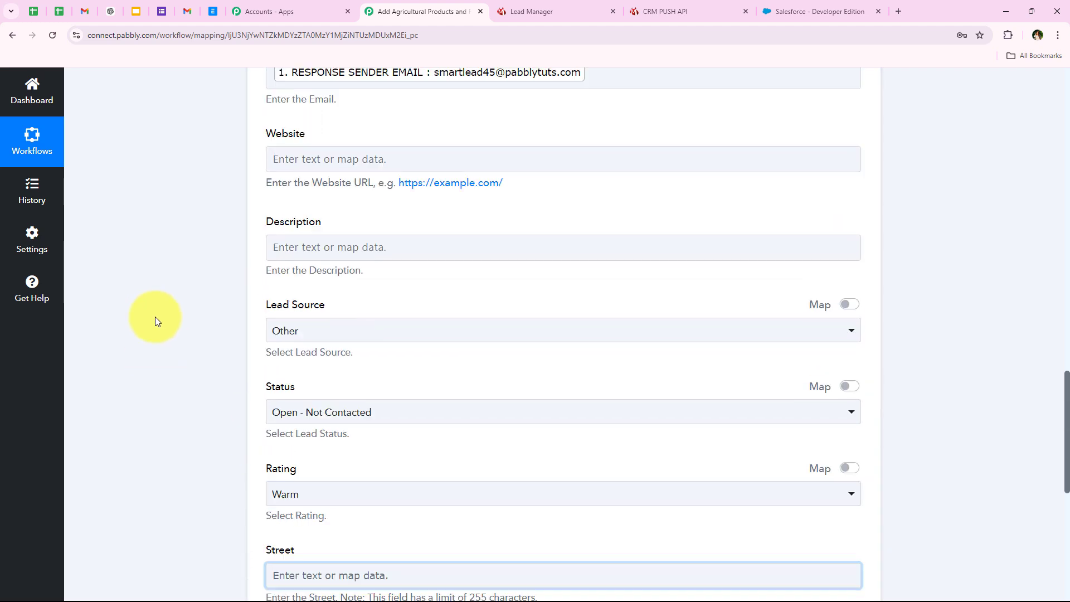
pyautogui.scroll(-10, 246, 326)
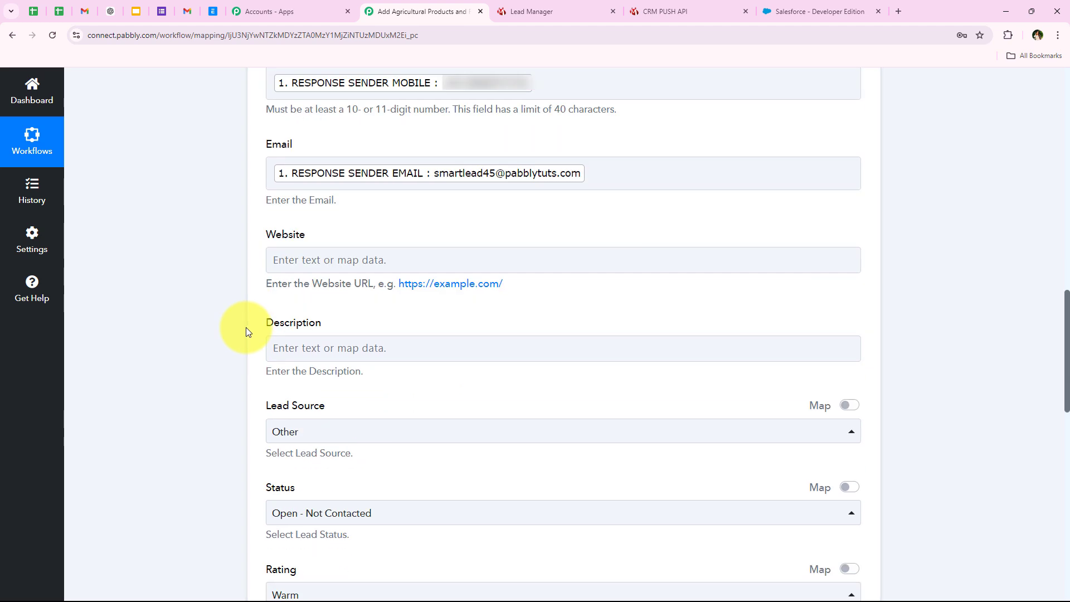
pyautogui.scroll(-5, 246, 332)
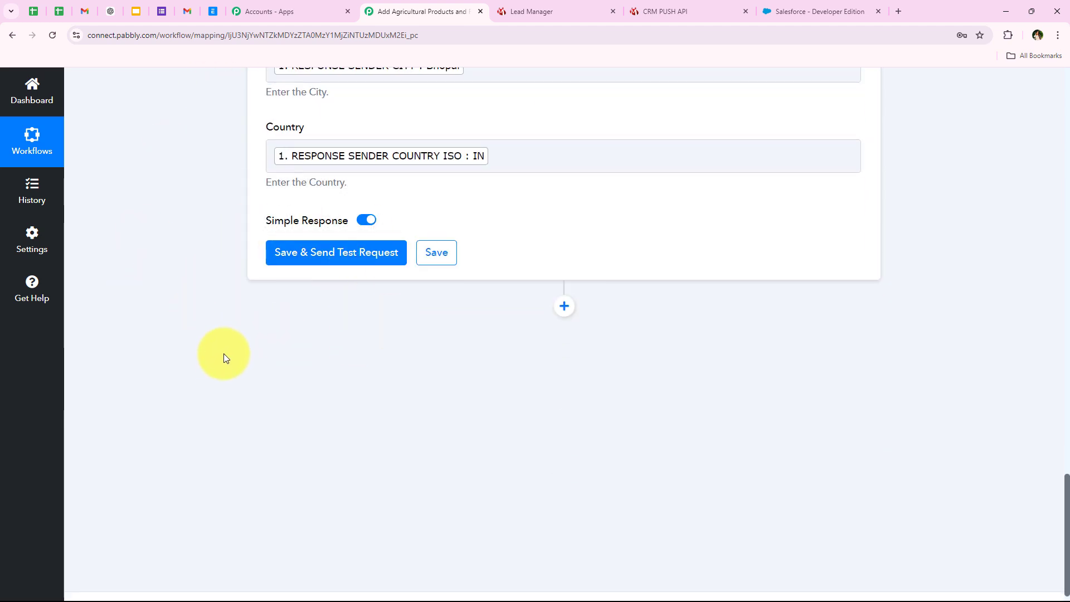
pyautogui.scroll(2, 255, 338)
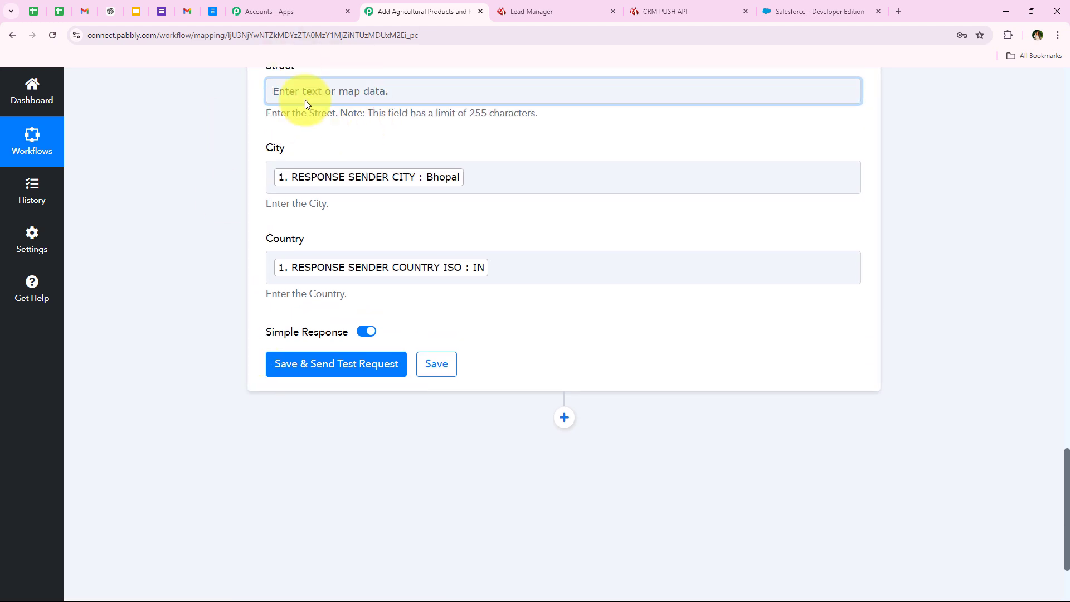
# Step: Run the Create Lead test, confirm the new lead Id with Success 1, and collapse step 3
pyautogui.click(310, 374)
pyautogui.scroll(-3, 334, 415)
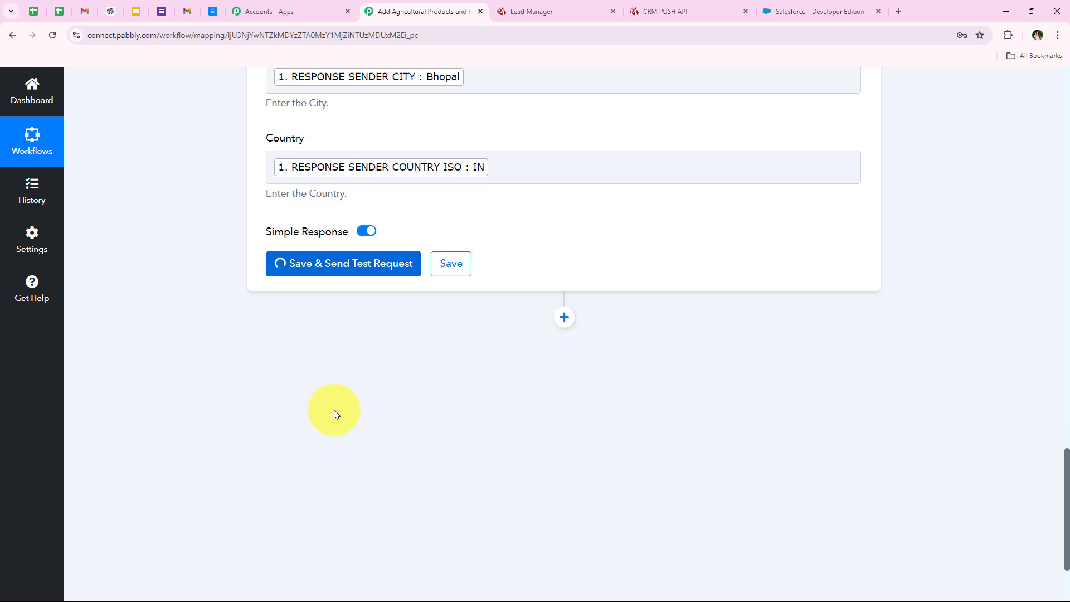
pyautogui.scroll(-2, 335, 411)
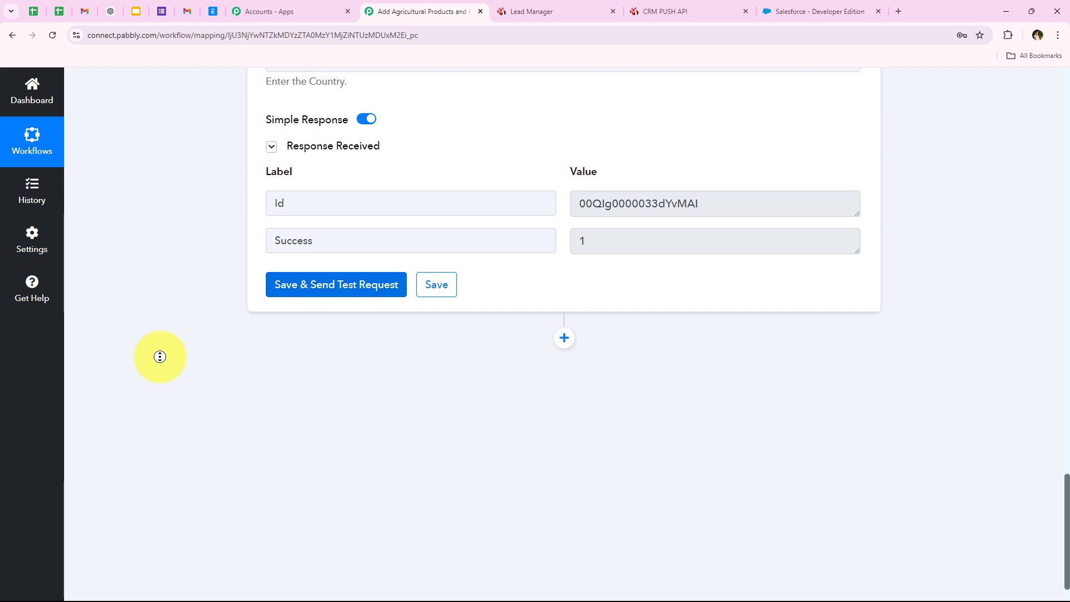
pyautogui.scroll(20, 167, 115)
pyautogui.scroll(-1, 293, 438)
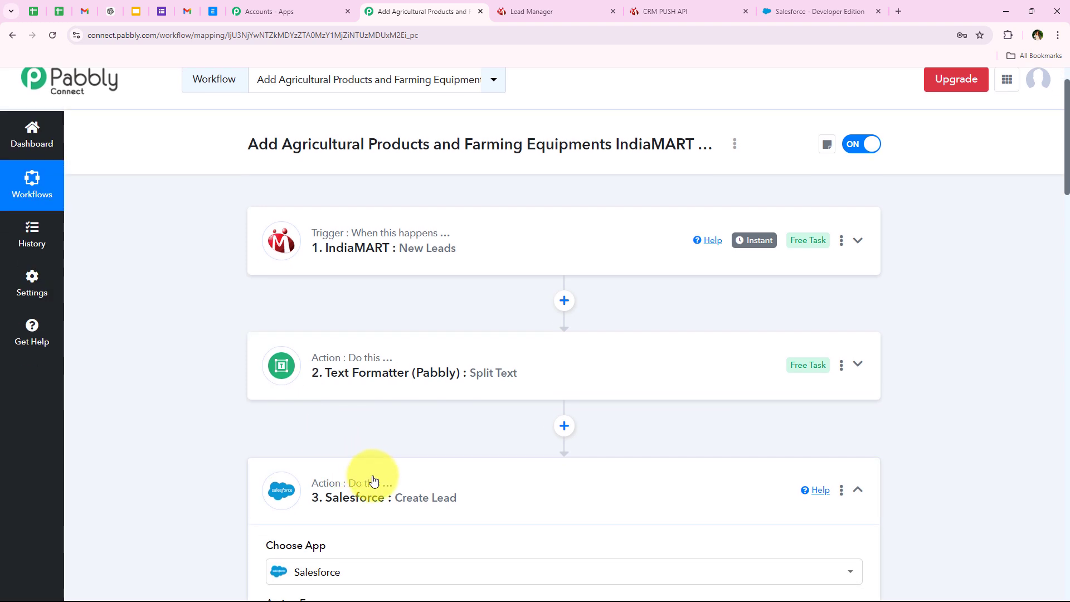
pyautogui.click(370, 478)
pyautogui.scroll(-1, 174, 307)
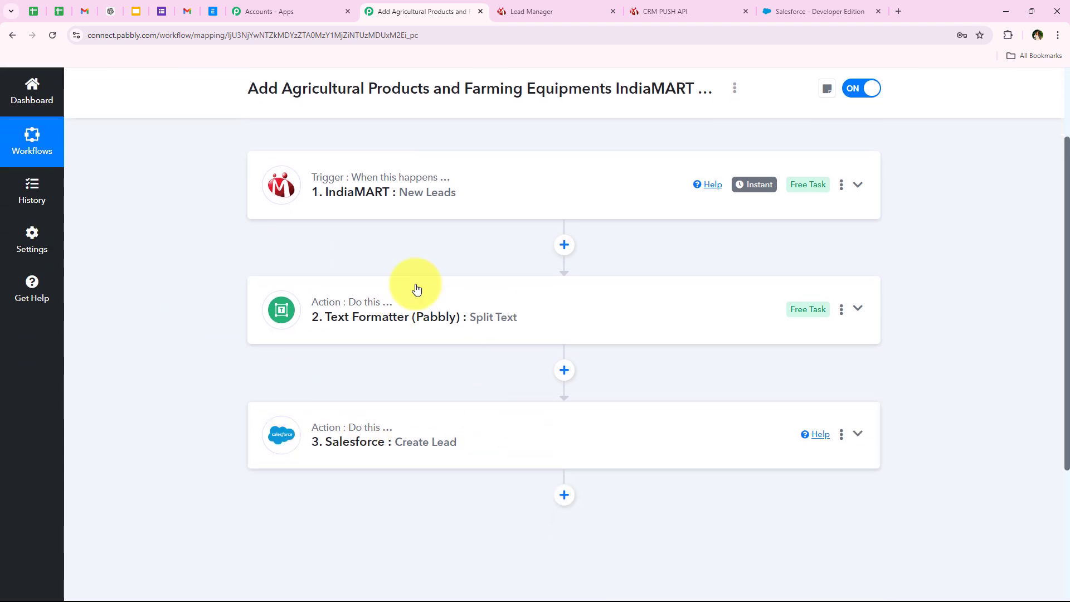
pyautogui.scroll(1, 269, 344)
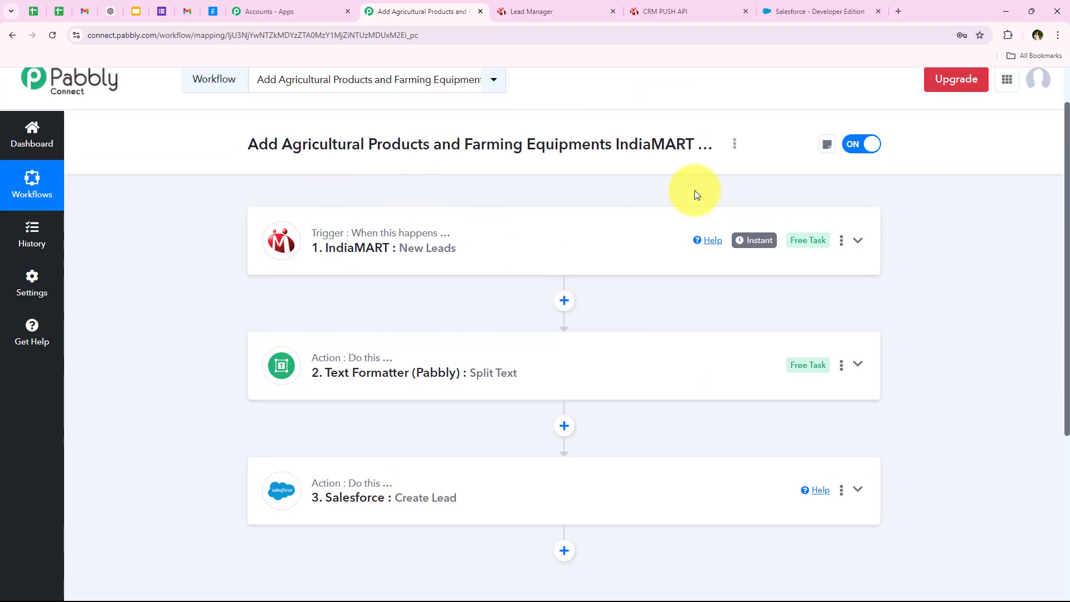
pyautogui.click(767, 15)
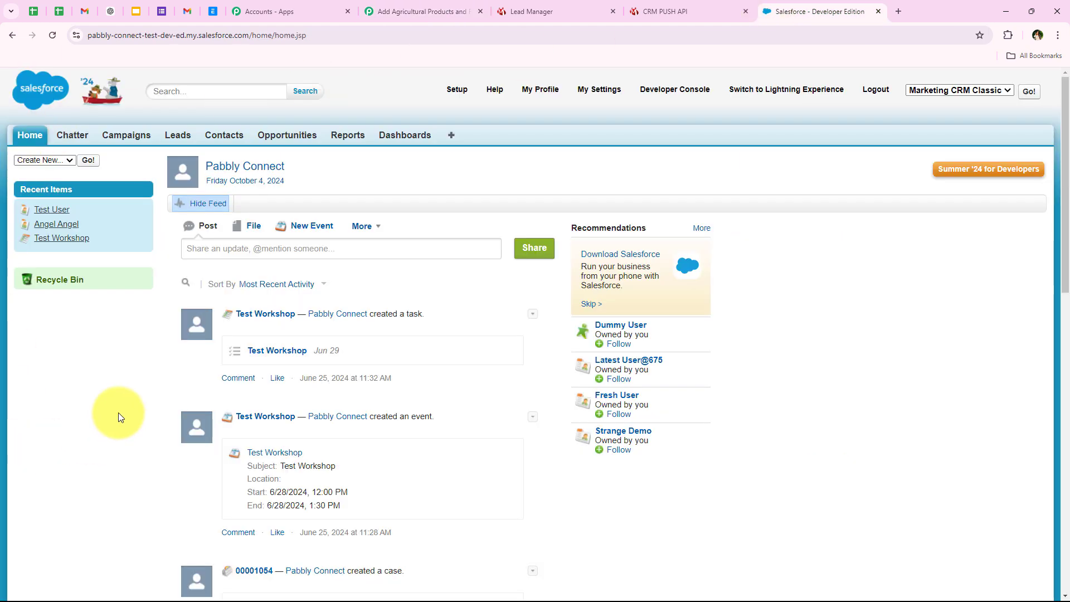
pyautogui.click(176, 142)
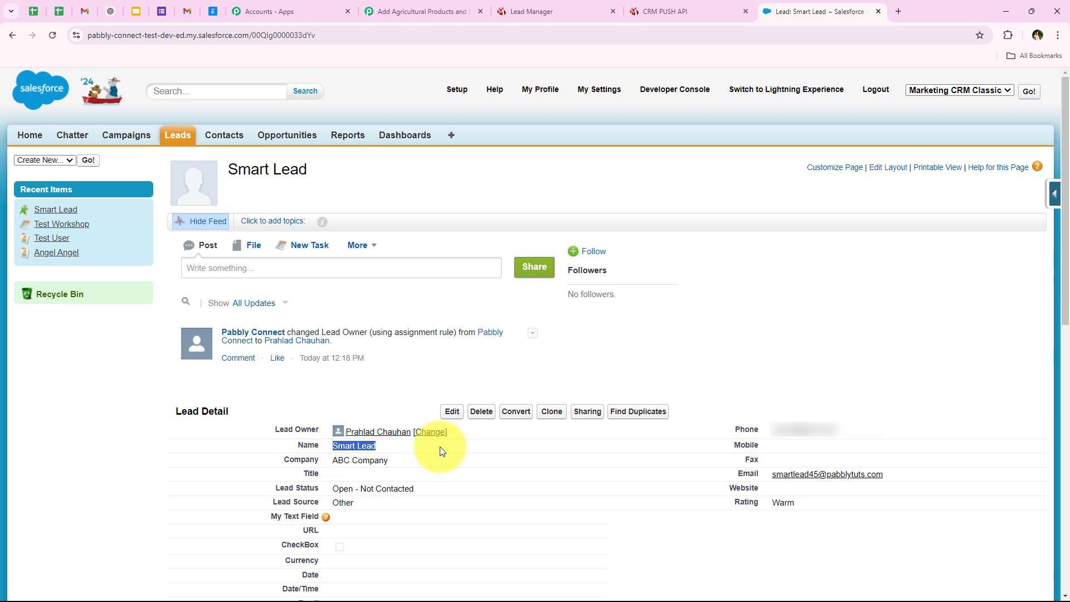
pyautogui.moveTo(330, 461); pyautogui.dragTo(438, 466)
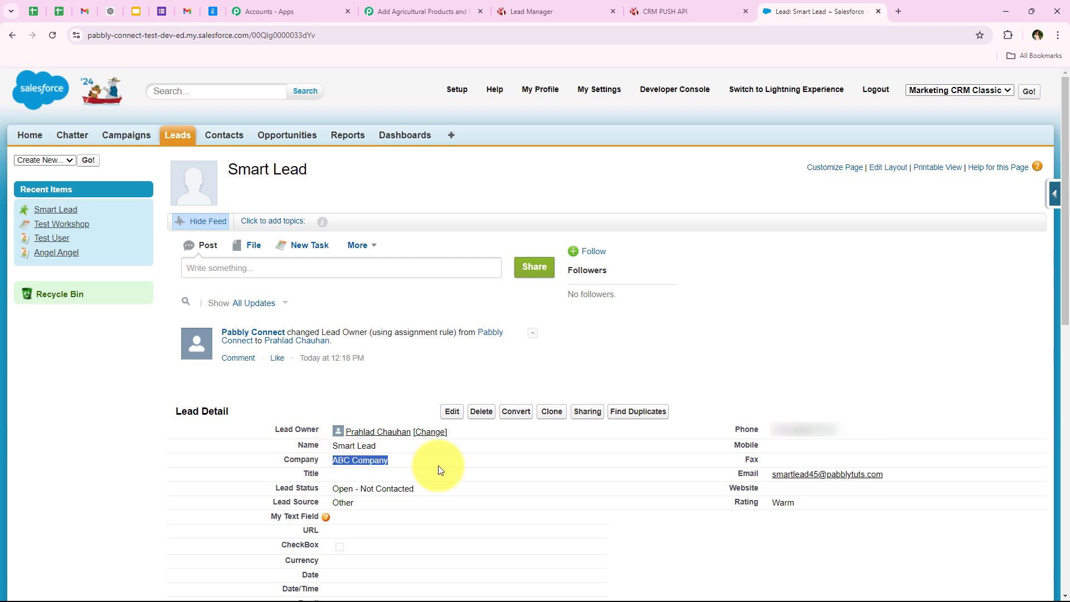
pyautogui.tripleClick(462, 491)
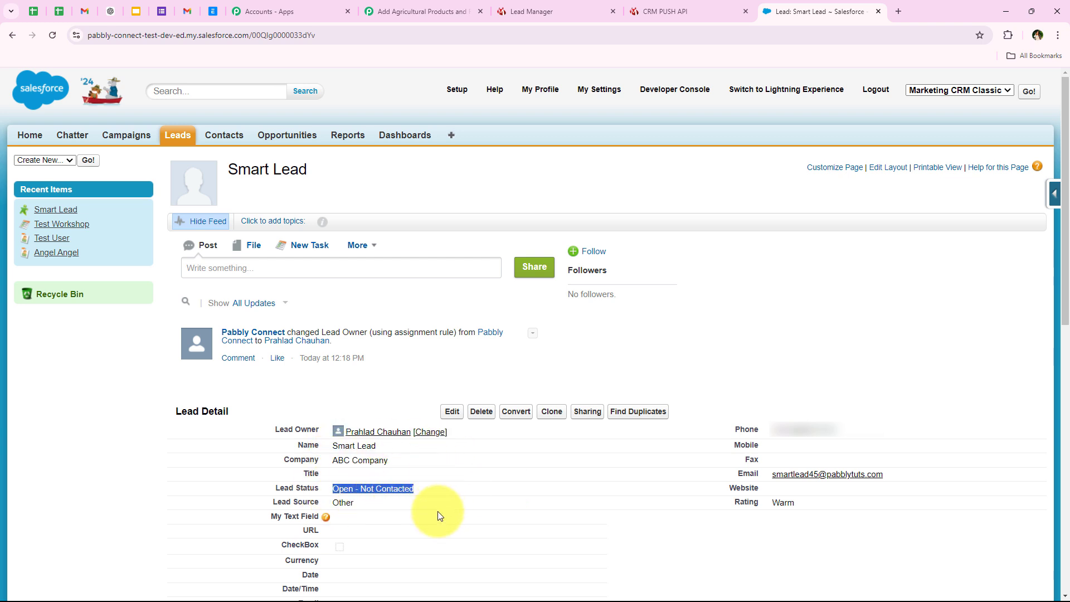
pyautogui.click(382, 501)
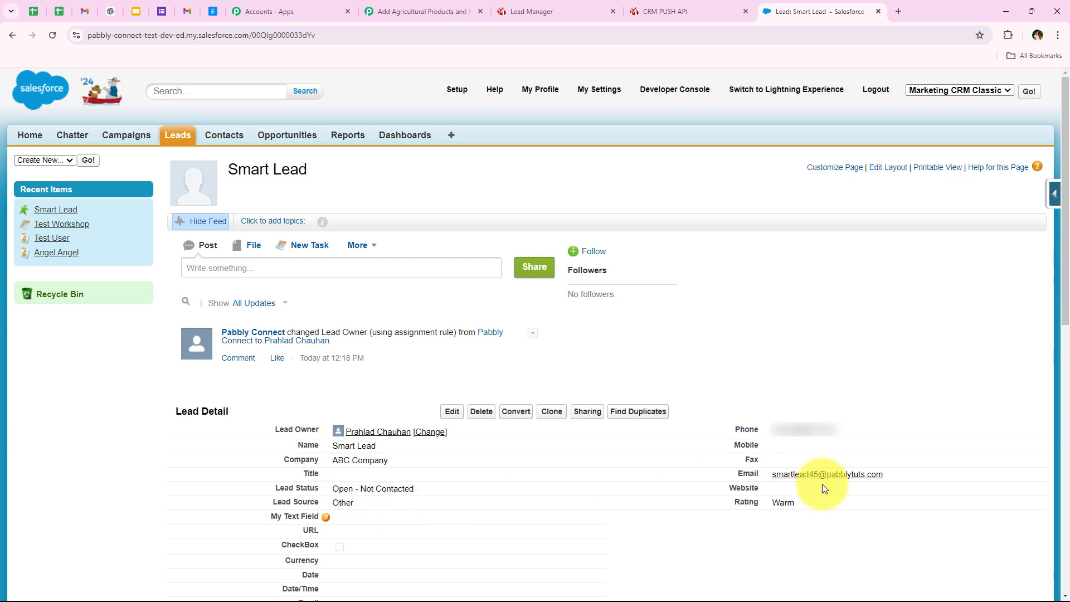
pyautogui.doubleClick(780, 504)
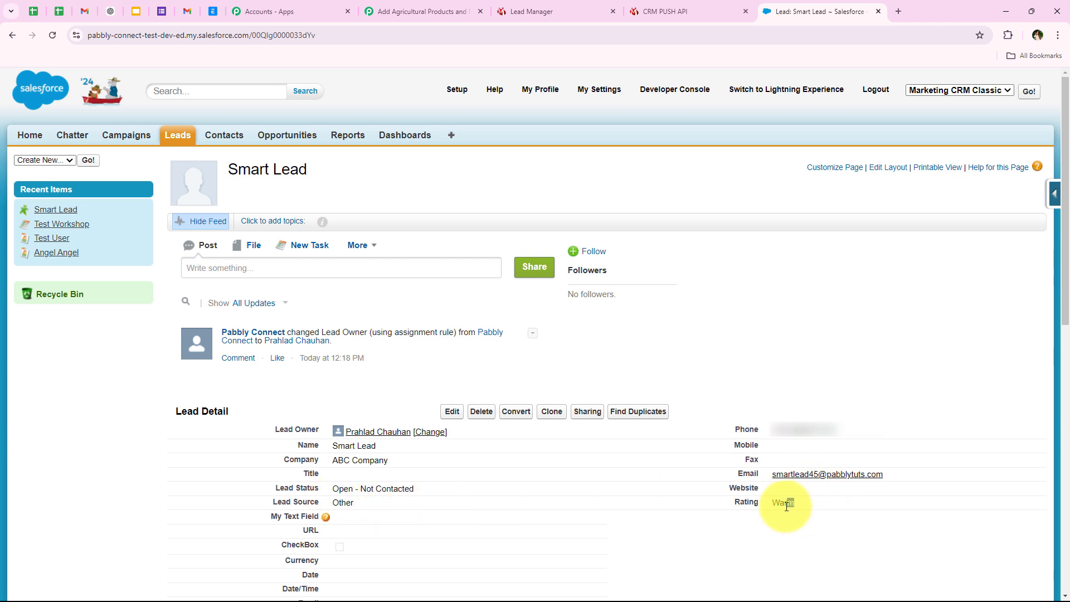
pyautogui.click(905, 430)
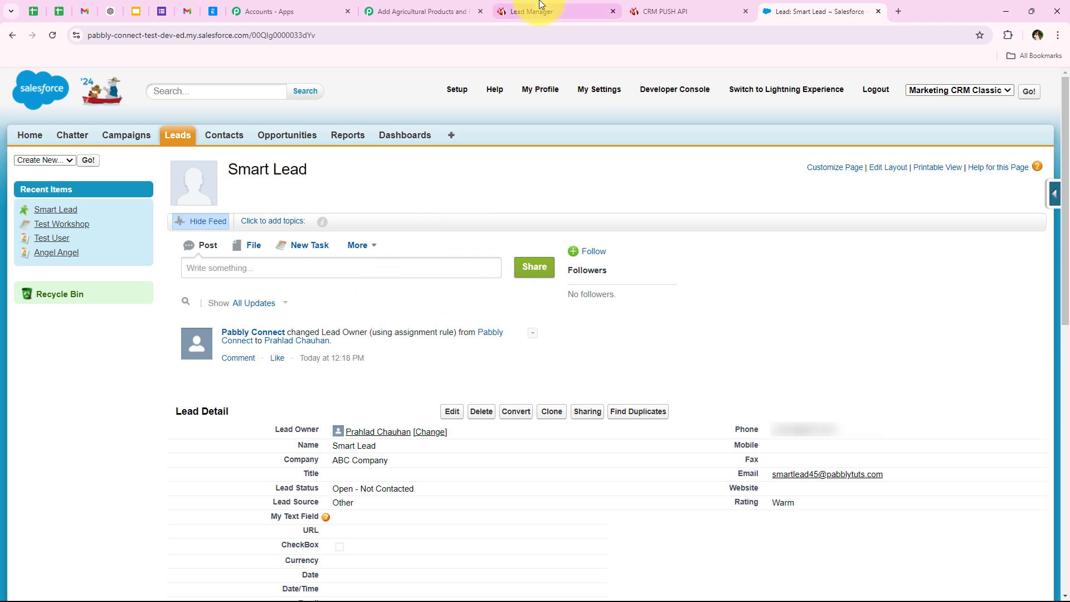
pyautogui.click(412, 11)
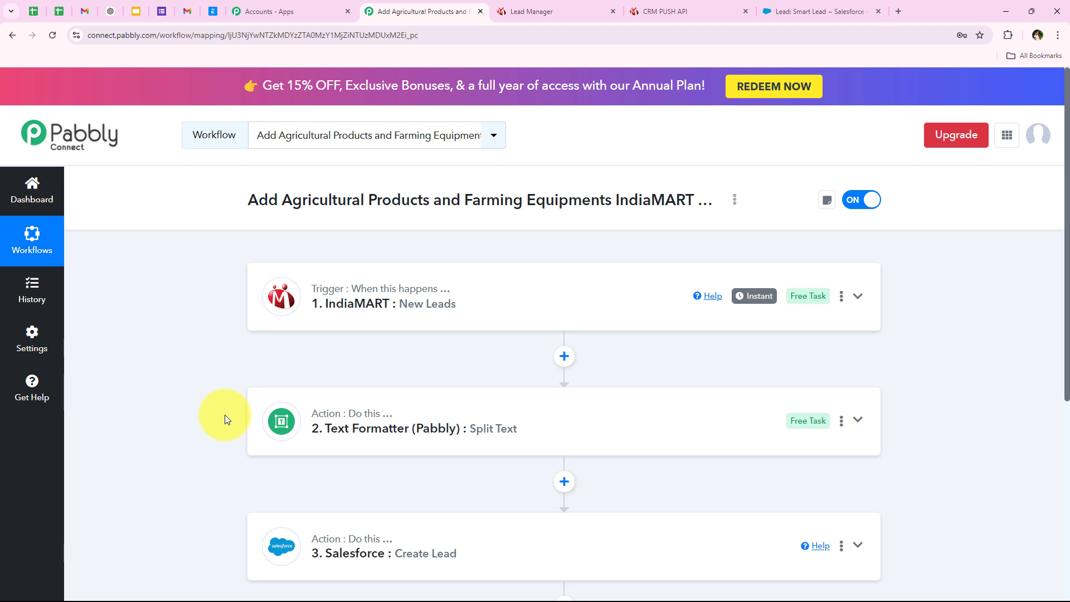
pyautogui.scroll(-1, 343, 364)
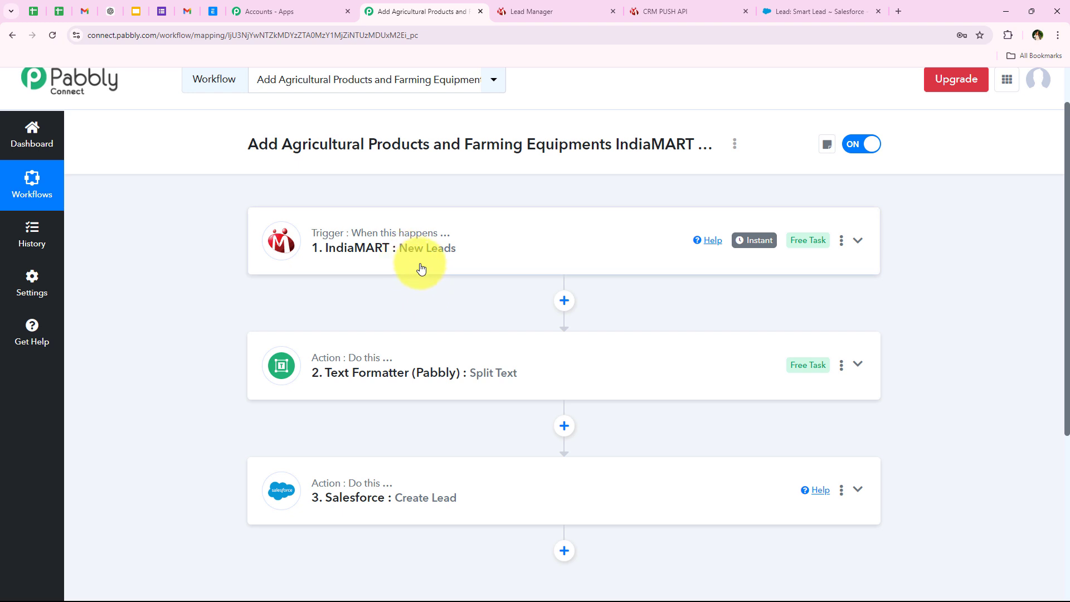
pyautogui.scroll(-1, 530, 435)
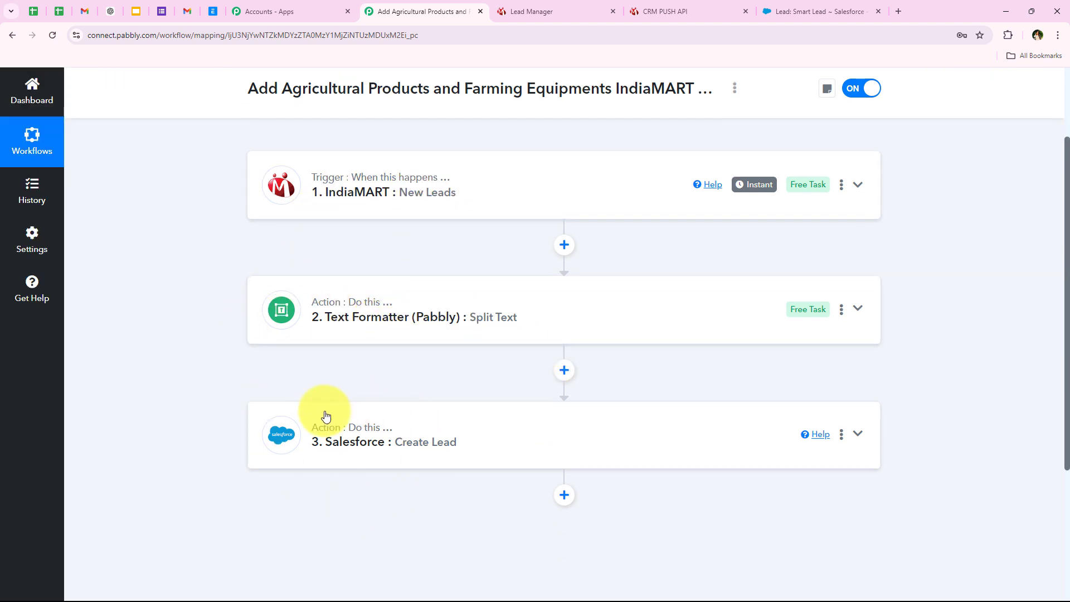
pyautogui.scroll(2, 326, 417)
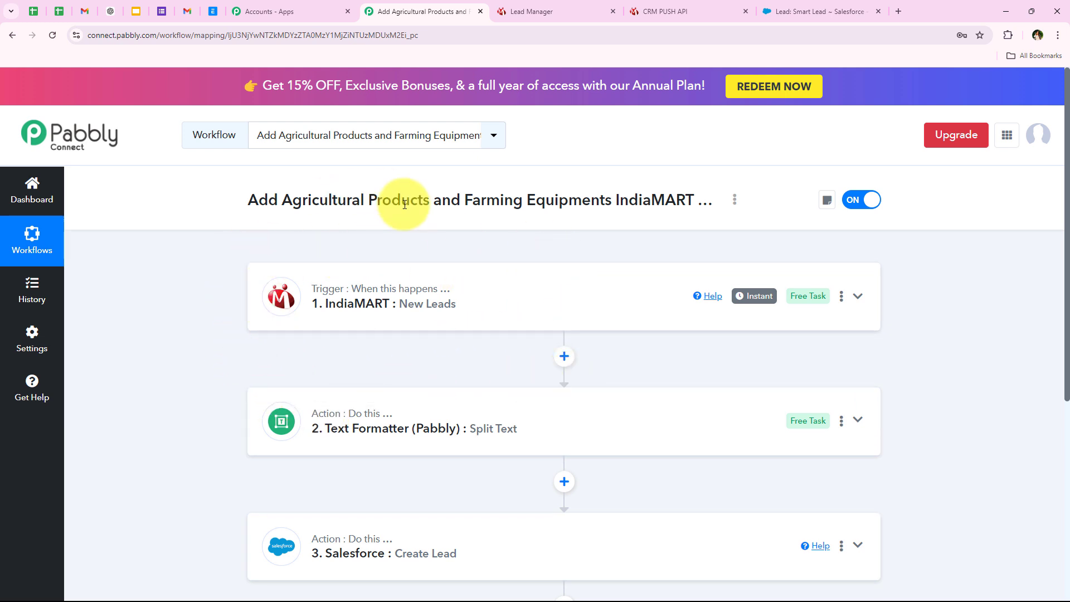
pyautogui.scroll(-2, 273, 341)
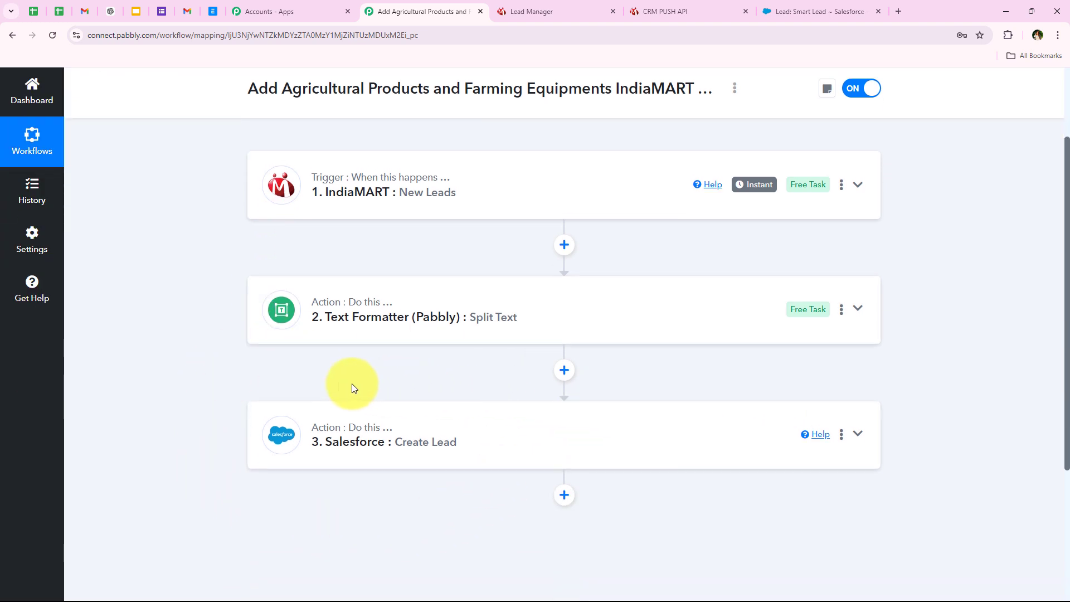
pyautogui.scroll(2, 230, 388)
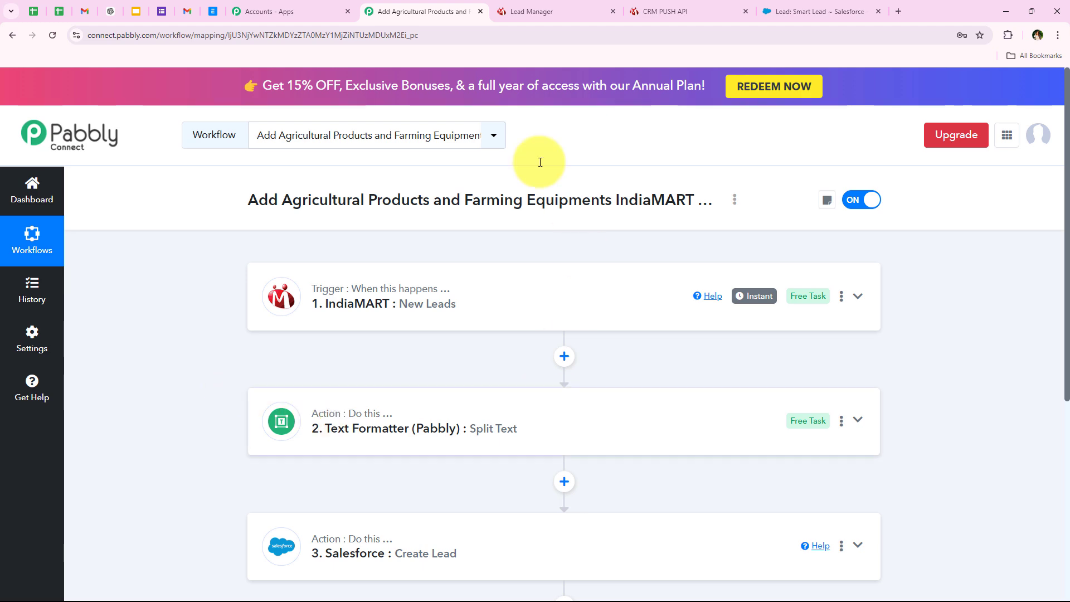
pyautogui.click(775, 4)
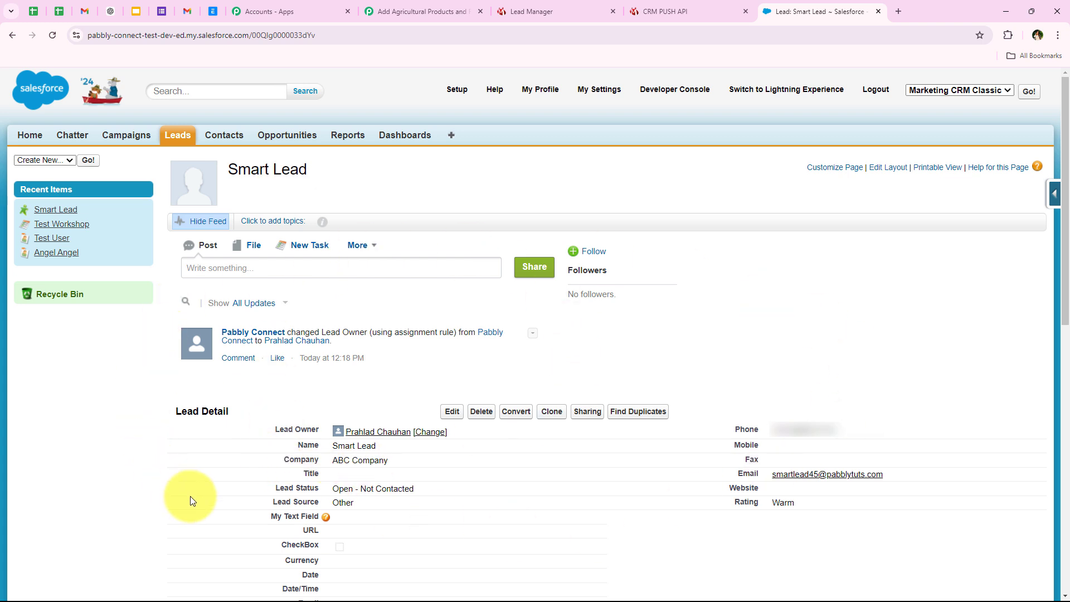
pyautogui.click(421, 5)
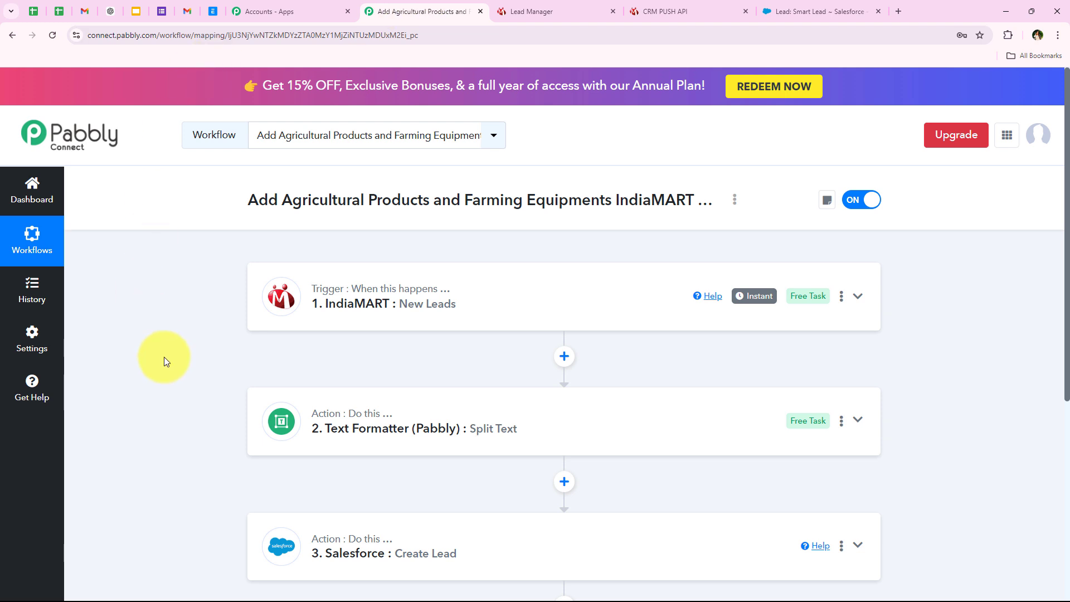
pyautogui.scroll(-1, 164, 357)
pyautogui.scroll(1, 166, 335)
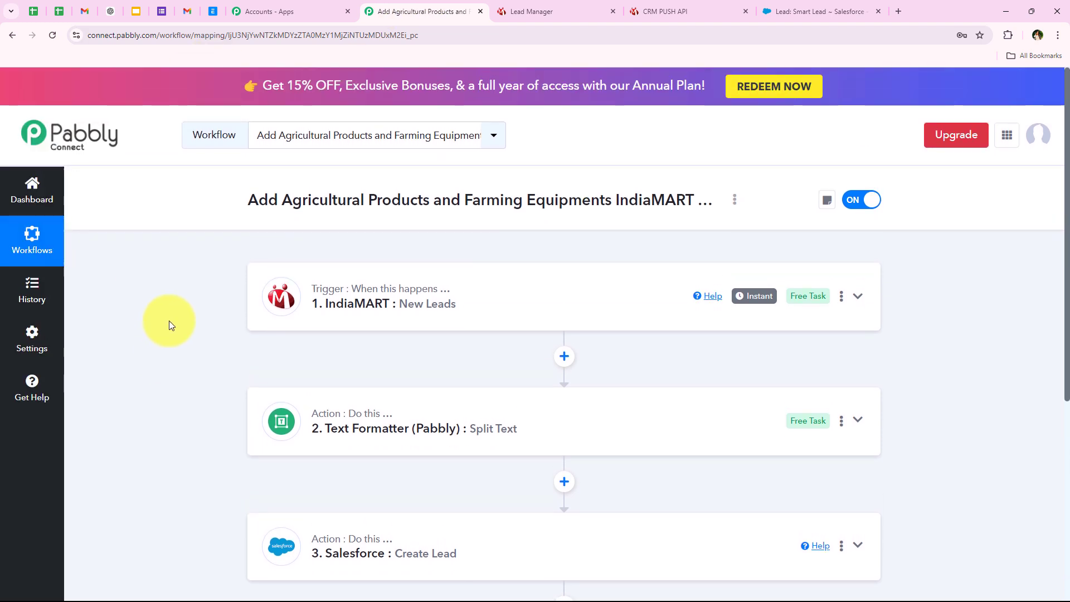